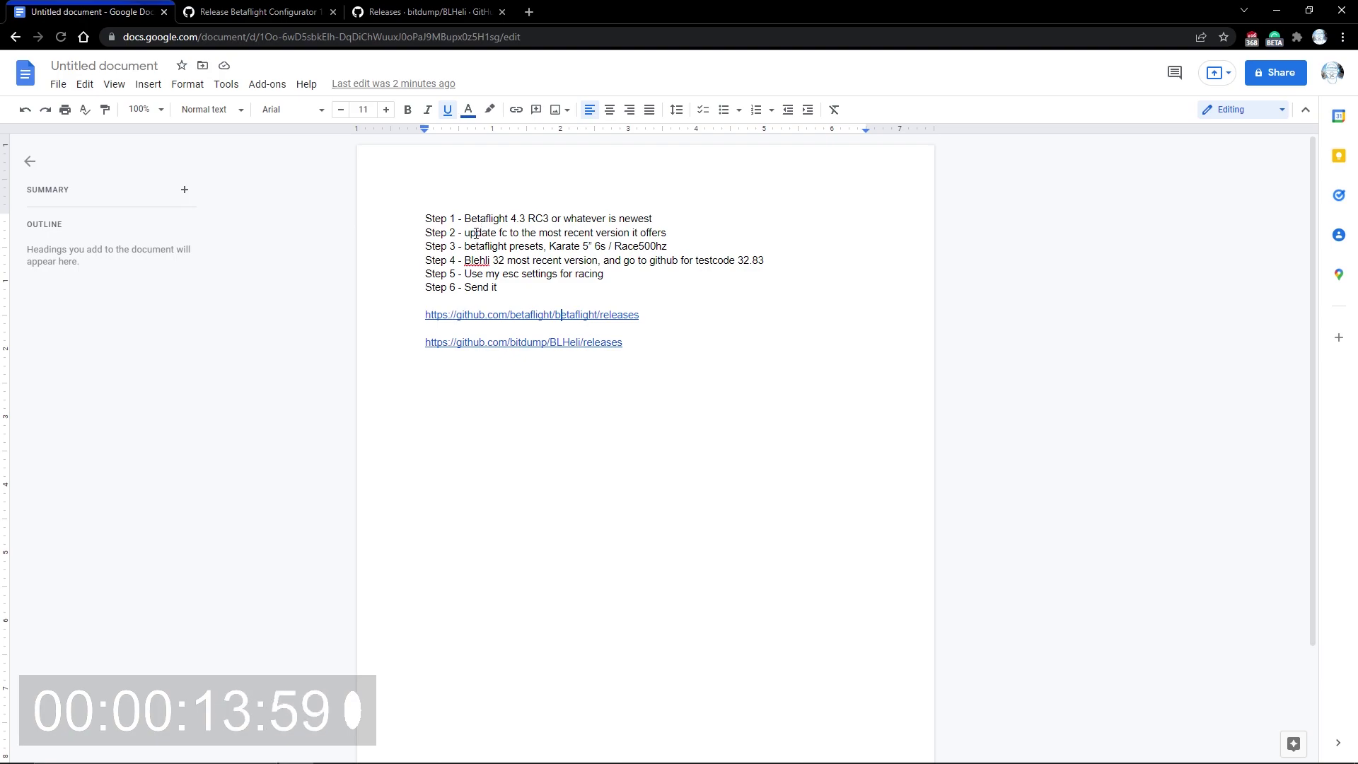
Step: Examine the setup checklist document and the Betaflight Configurator 10.8.0-RC3 release page with its notes and downloads
{"action": "left_click", "coordinate": [240, 10]}
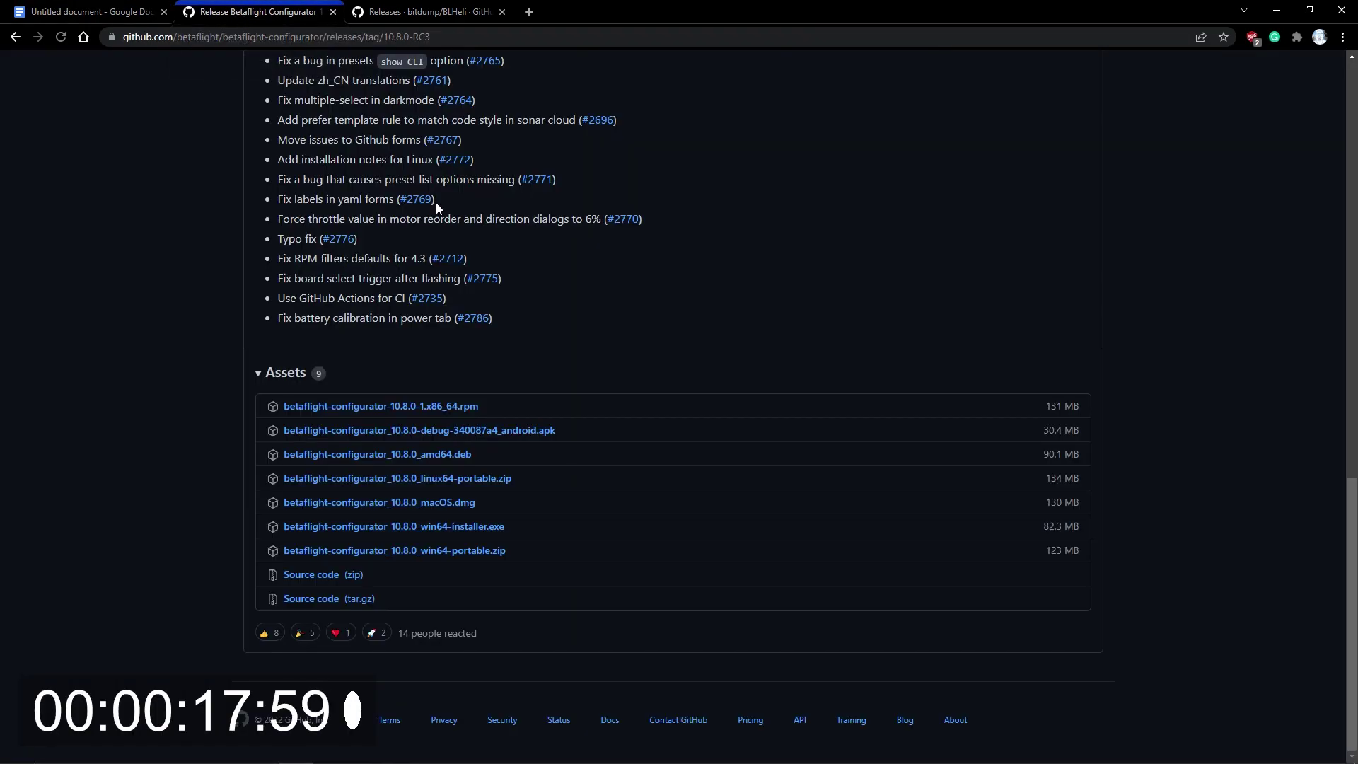
{"action": "left_click", "coordinate": [92, 12]}
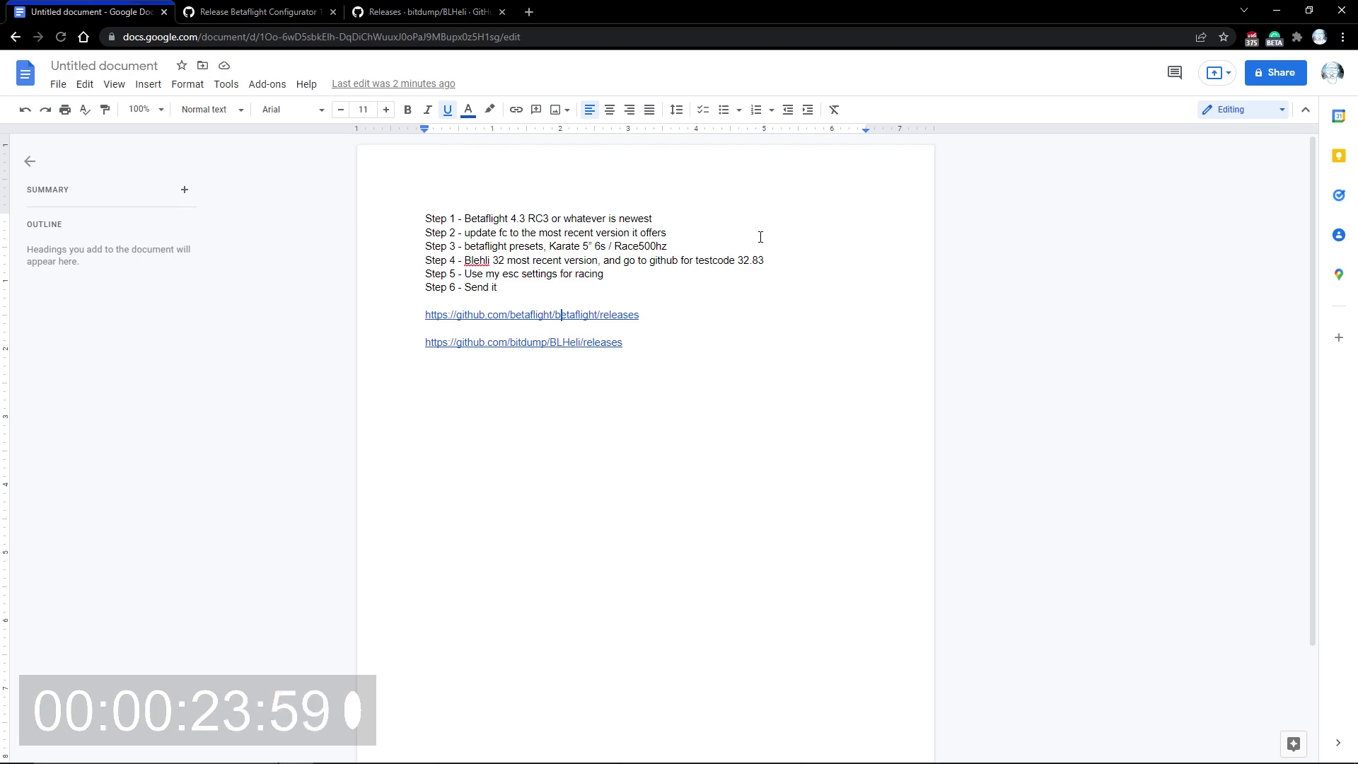
{"action": "left_click", "coordinate": [240, 11]}
{"action": "left_click", "coordinate": [92, 12]}
{"action": "left_click", "coordinate": [309, 6]}
{"action": "scroll", "coordinate": [559, 488], "scroll_direction": "up", "scroll_amount": 15}
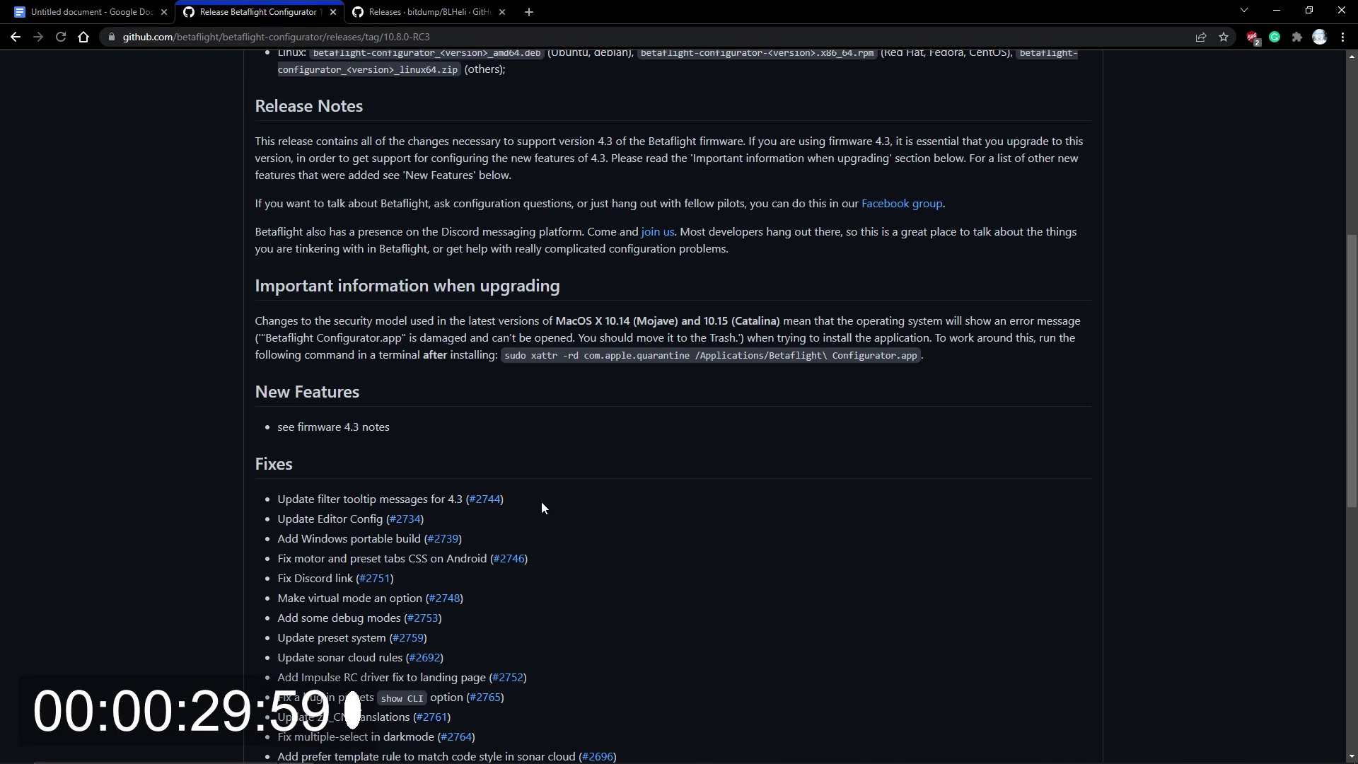
Step: Follow the document's Betaflight releases link to the 10.8.0-RC3 configurator downloads, and close the duplicate release page
{"action": "left_click", "coordinate": [113, 5]}
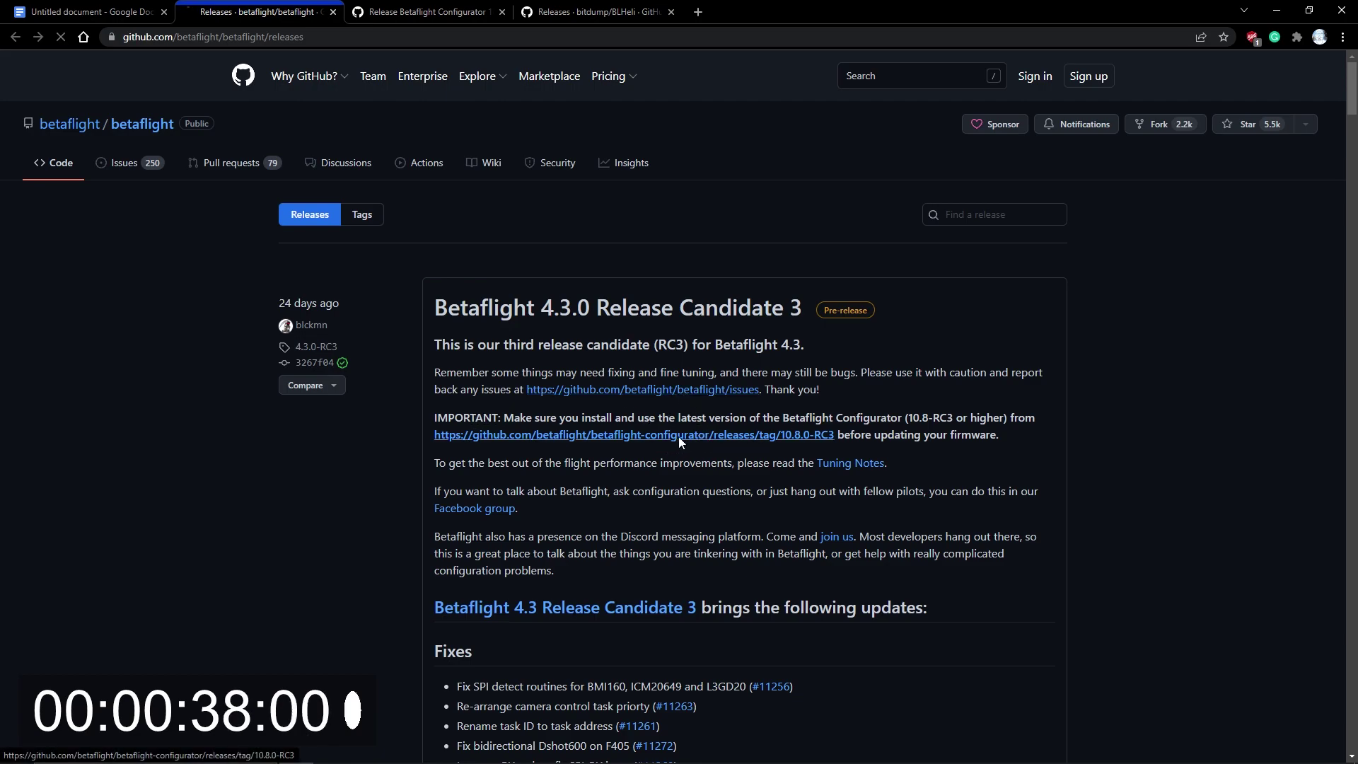
{"action": "left_click", "coordinate": [678, 436]}
{"action": "scroll", "coordinate": [647, 466], "scroll_direction": "down", "scroll_amount": 18}
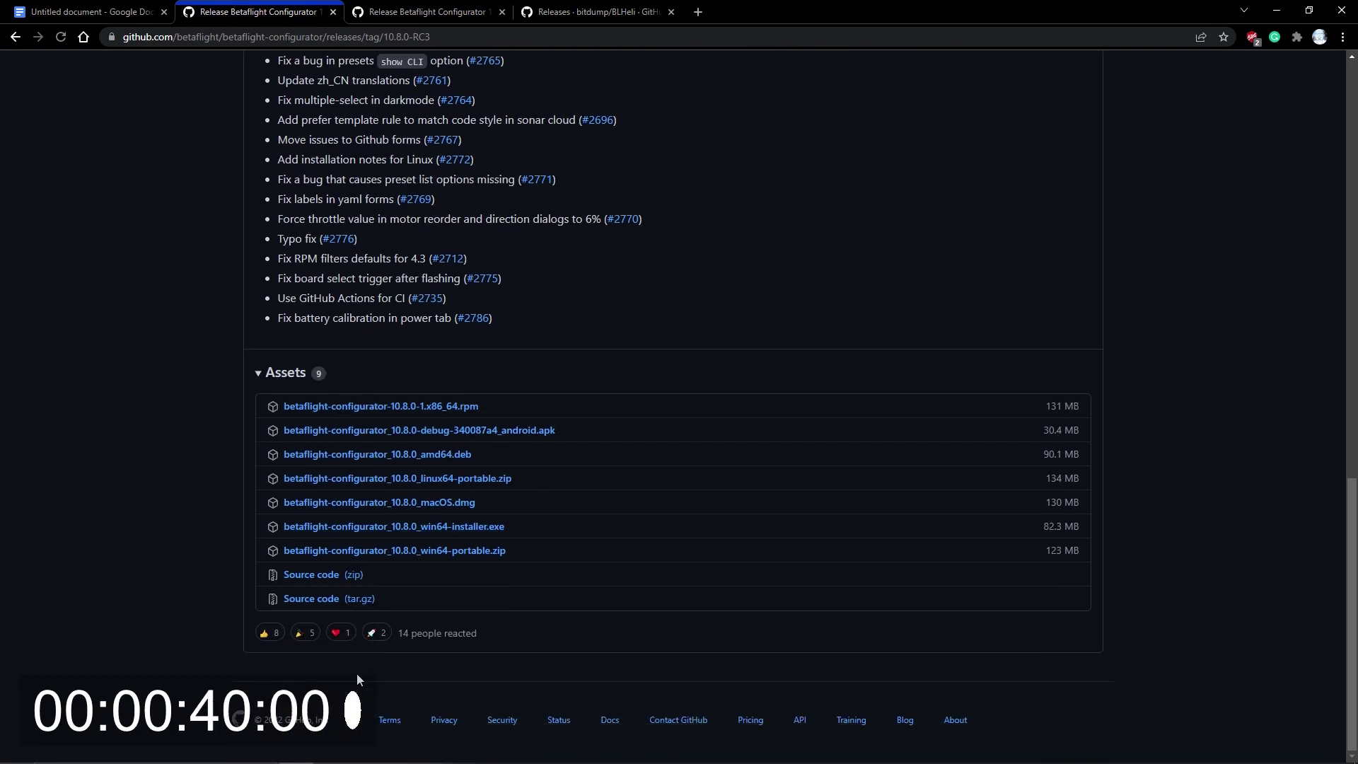
{"action": "left_click", "coordinate": [452, 12]}
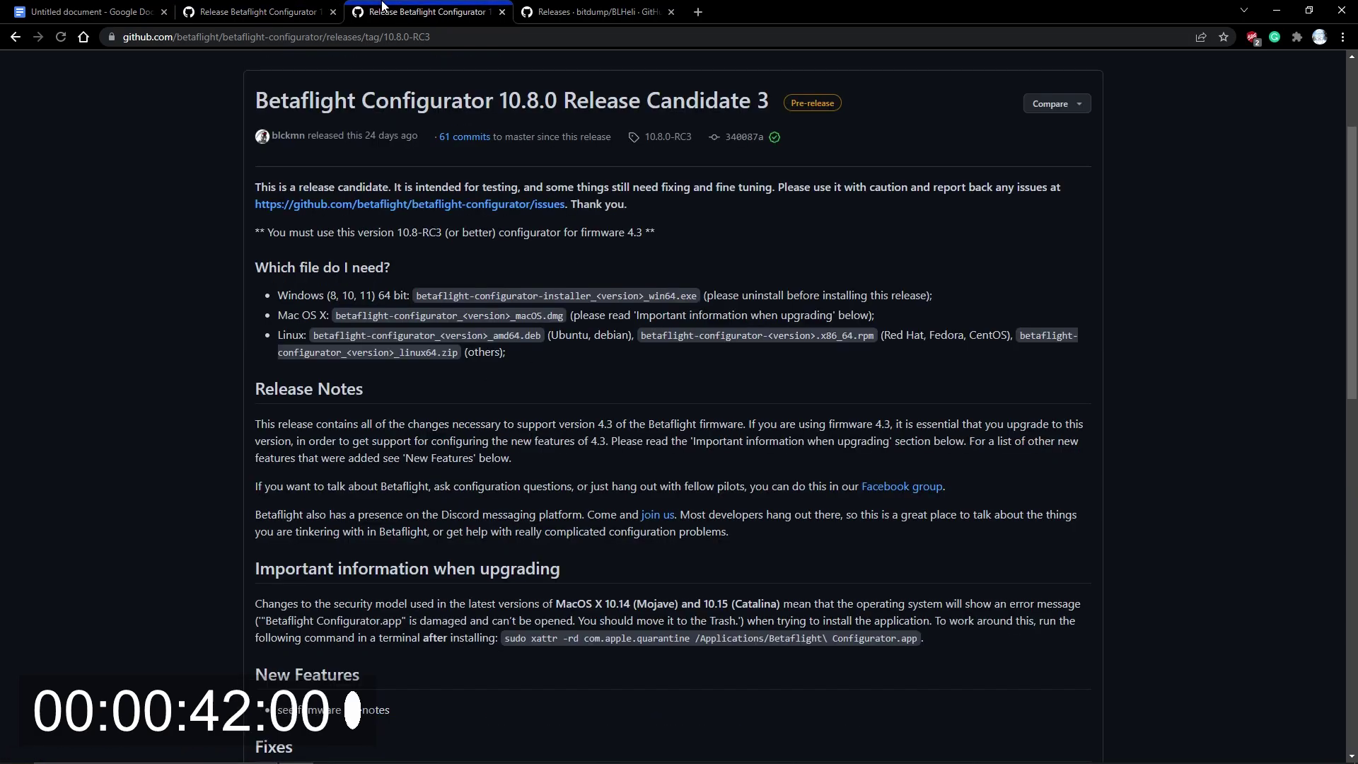
{"action": "left_click", "coordinate": [502, 12]}
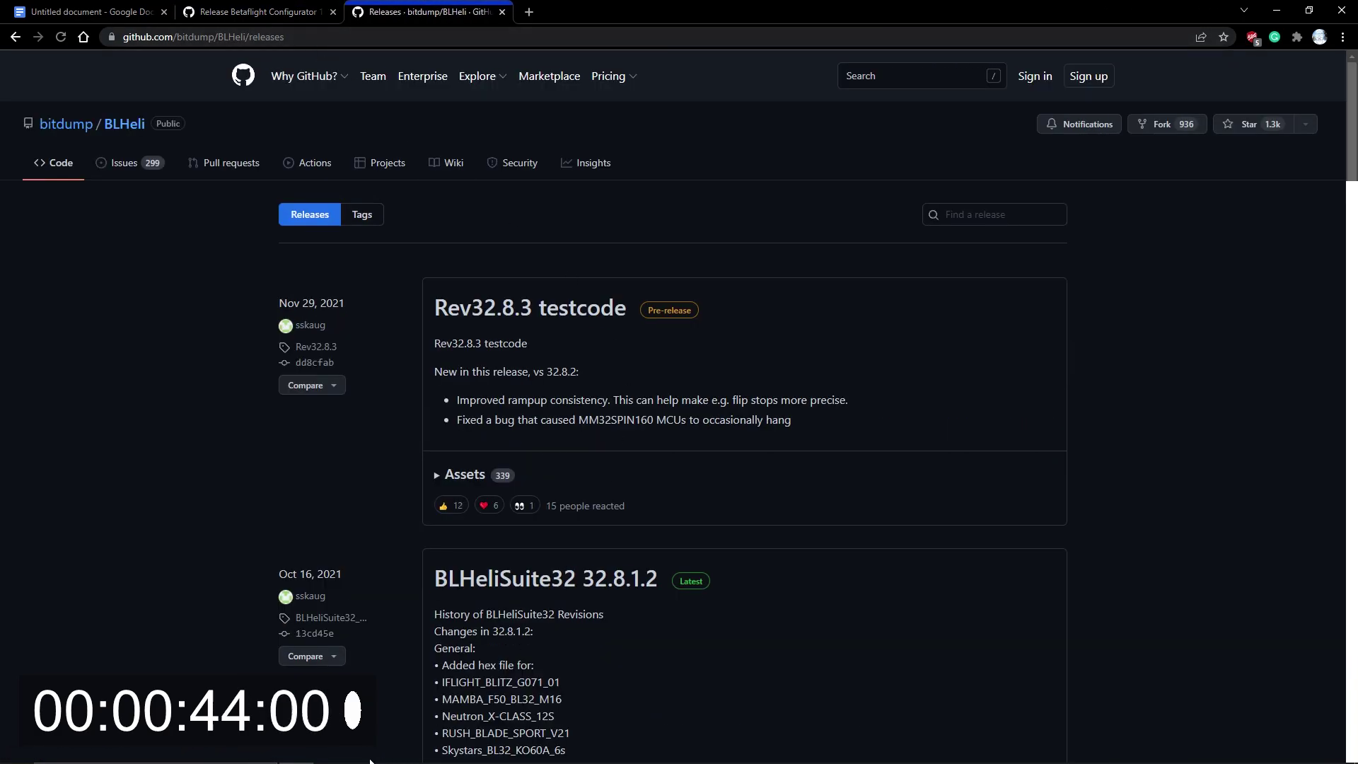
Step: Switch to Betaflight Configurator, connect to the flight controller and reboot it into DFU bootloader mode through the CLI
{"action": "left_click", "coordinate": [434, 750]}
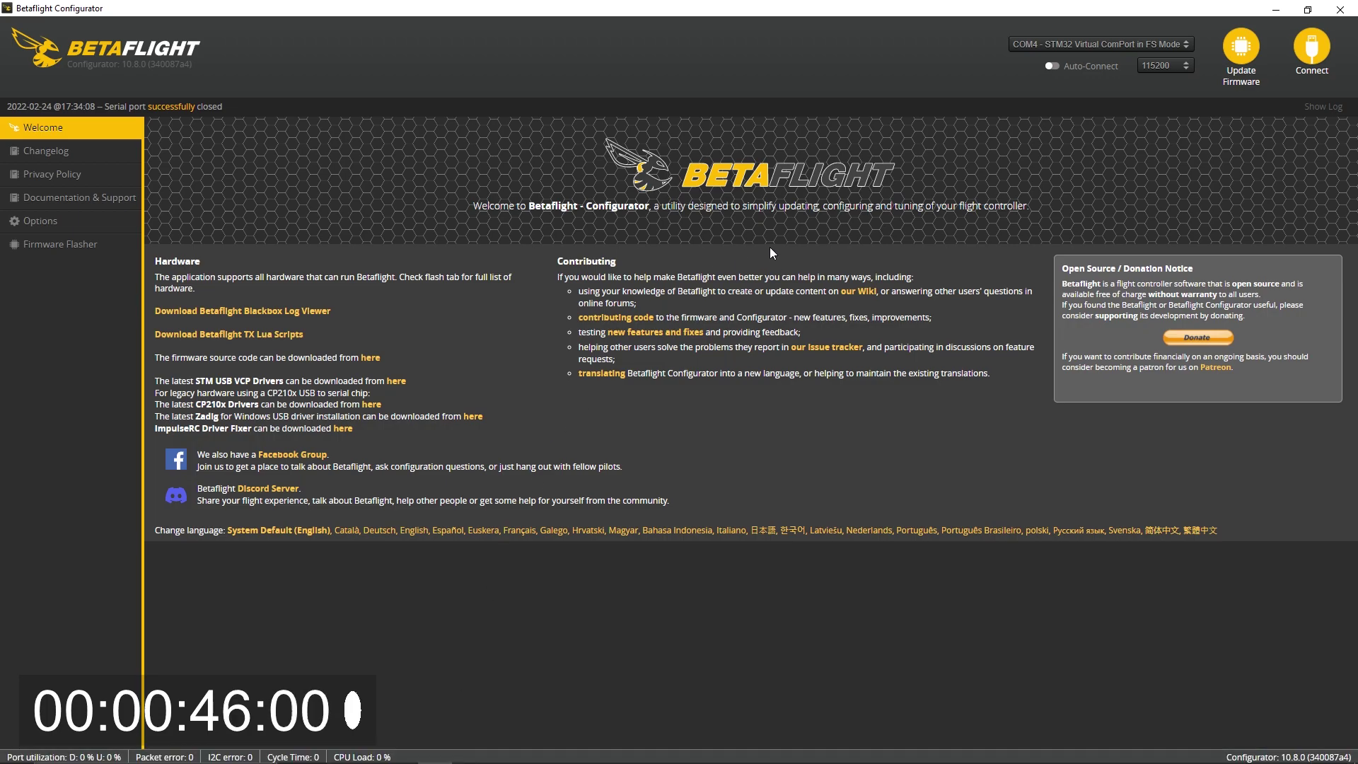
{"action": "left_click", "coordinate": [1310, 48]}
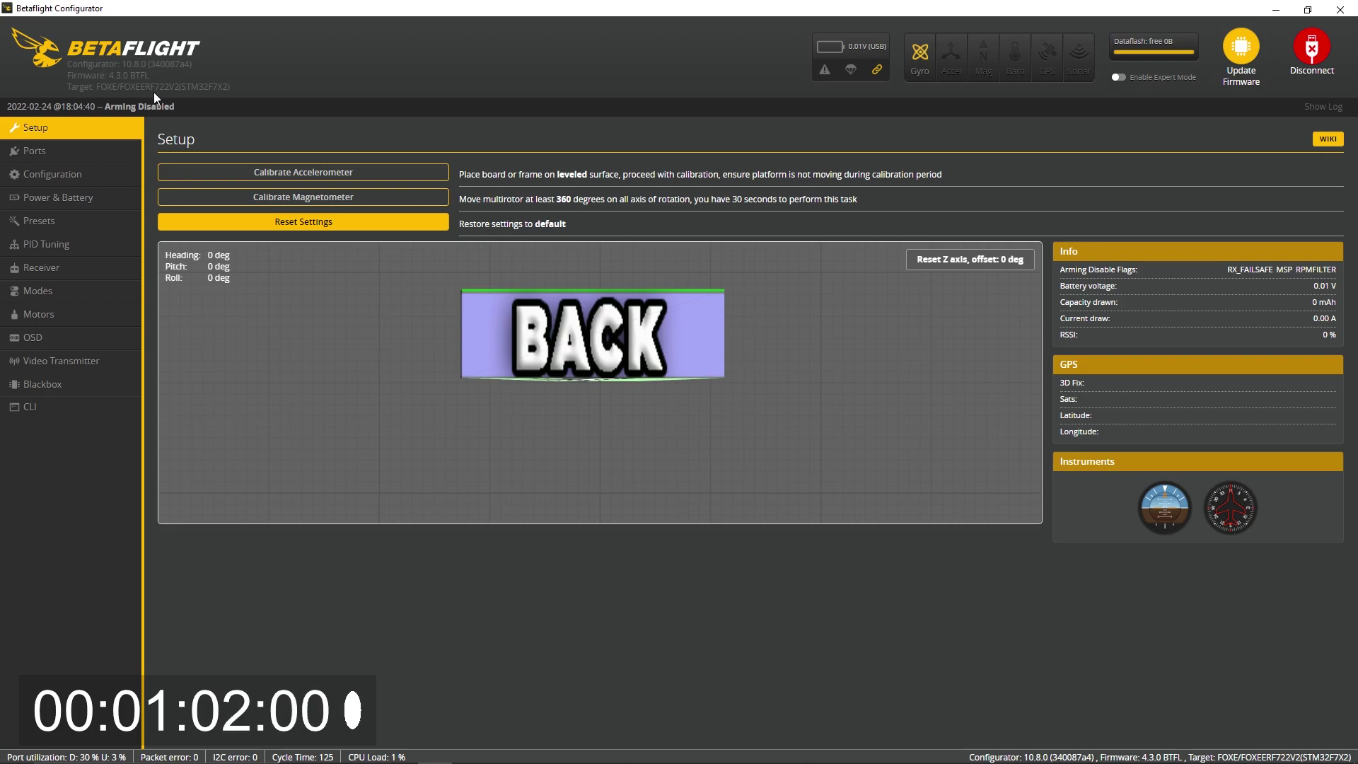
{"action": "left_click", "coordinate": [1312, 48]}
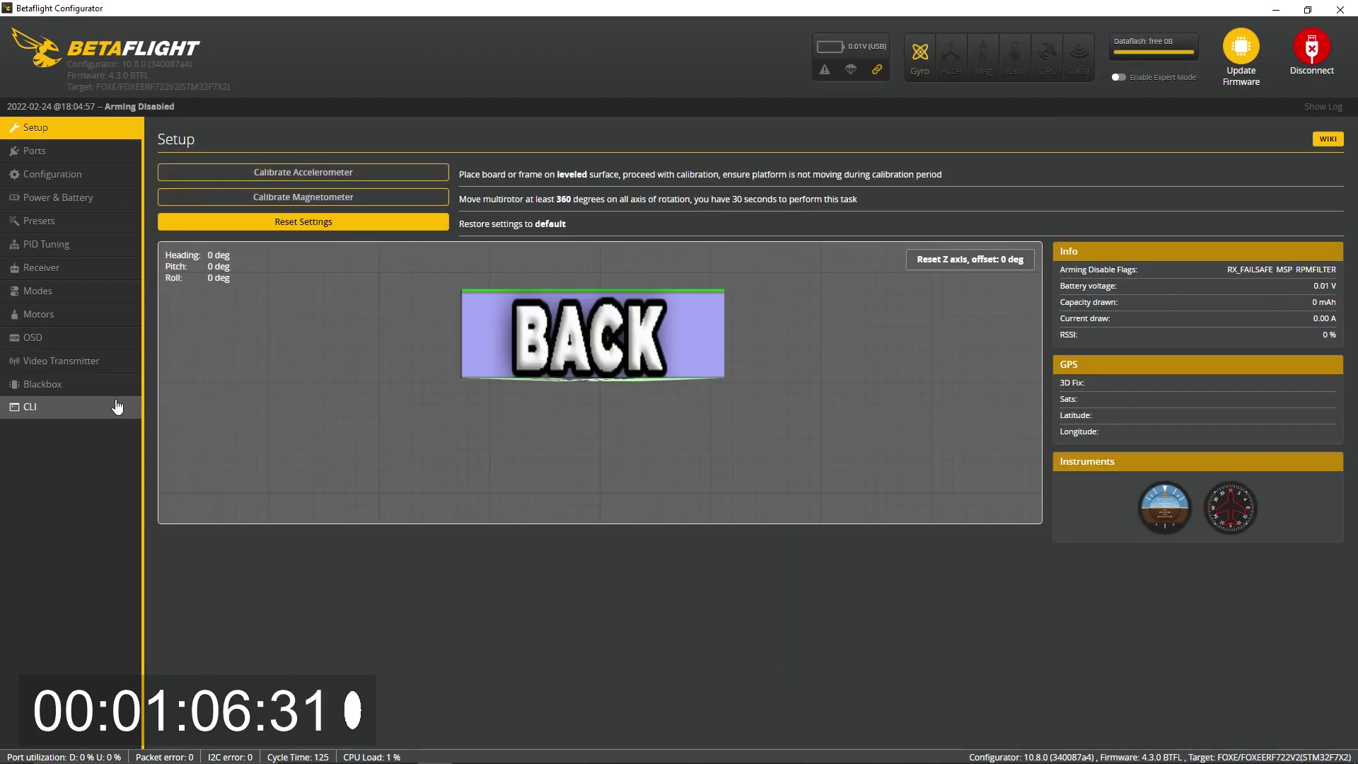
{"action": "left_click", "coordinate": [118, 406]}
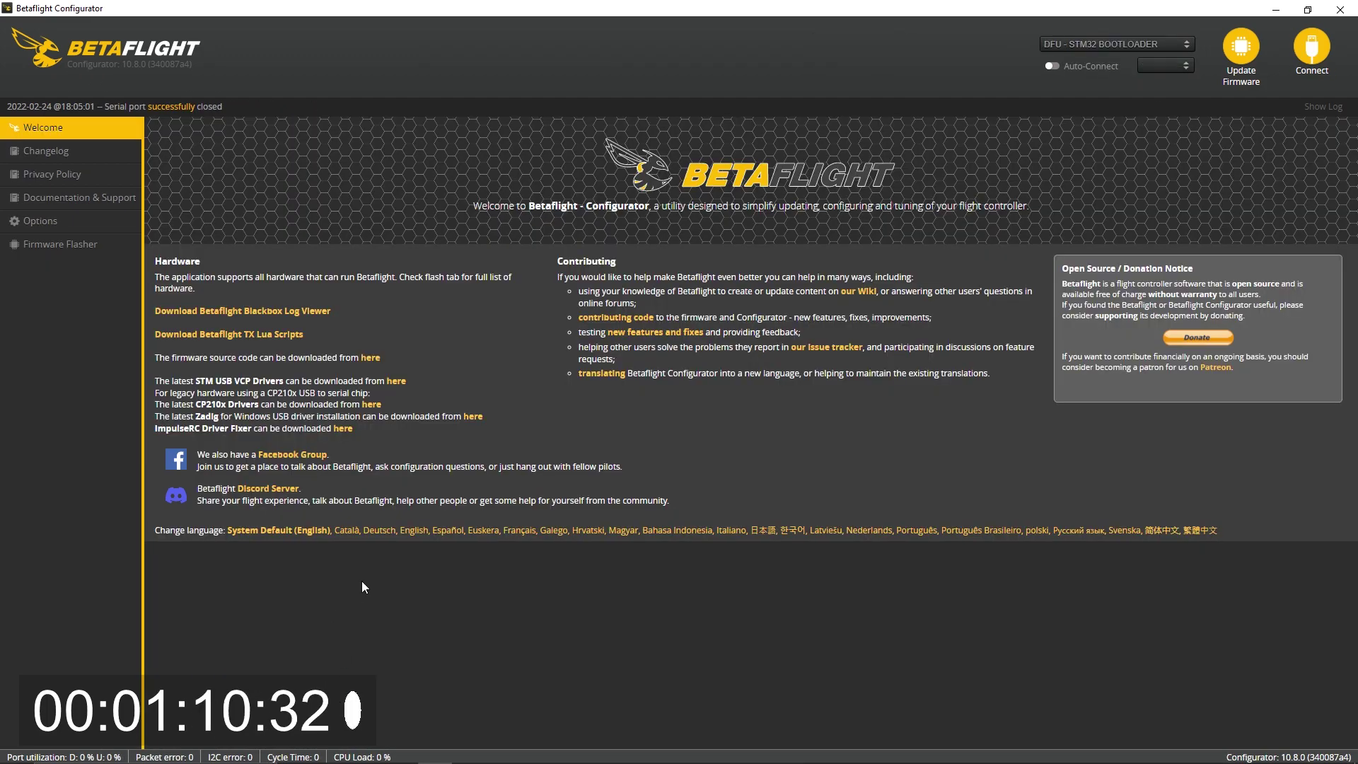
Step: Load the online 4.3.0-RC3 firmware for the FOXEERF722V2 board and flash it with full chip erase enabled
{"action": "left_click", "coordinate": [63, 244]}
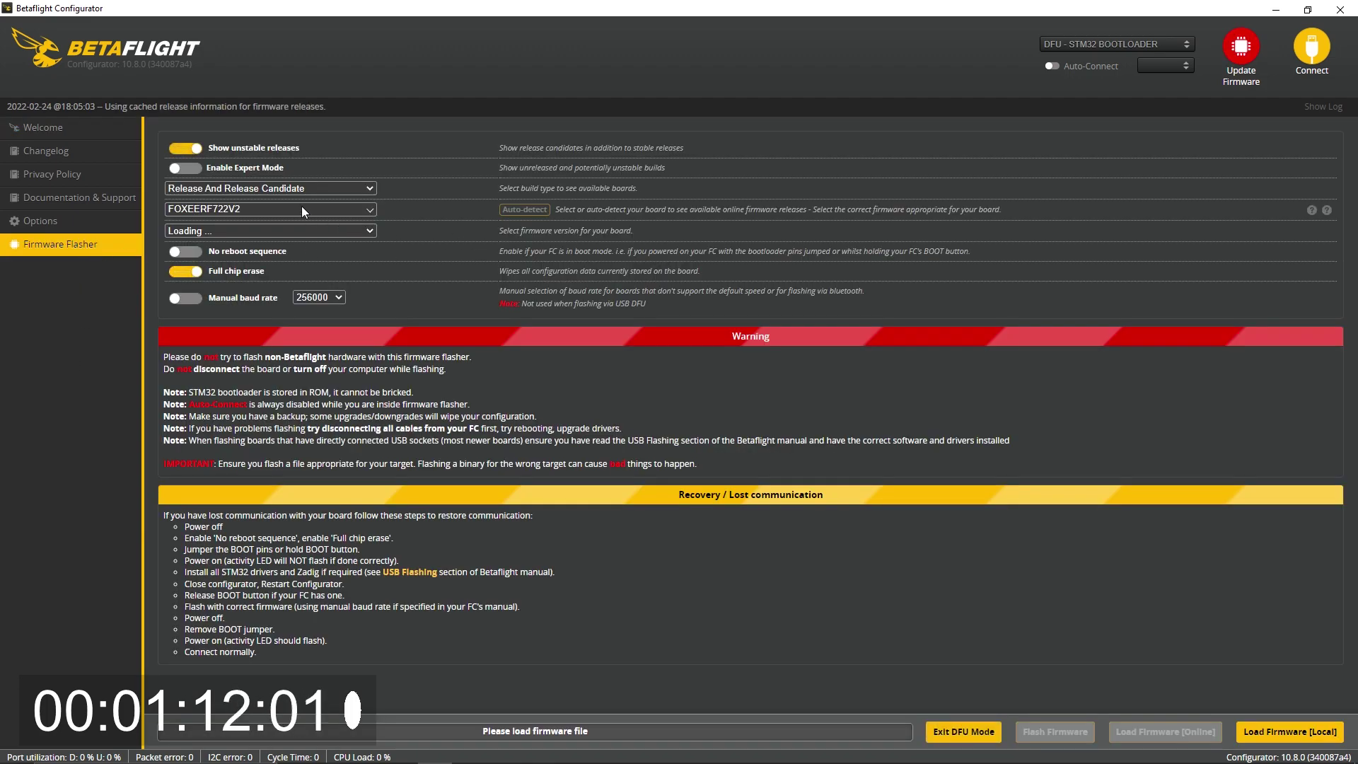
{"action": "scroll", "coordinate": [442, 415], "scroll_direction": "down", "scroll_amount": 2}
{"action": "scroll", "coordinate": [373, 351], "scroll_direction": "up", "scroll_amount": 3}
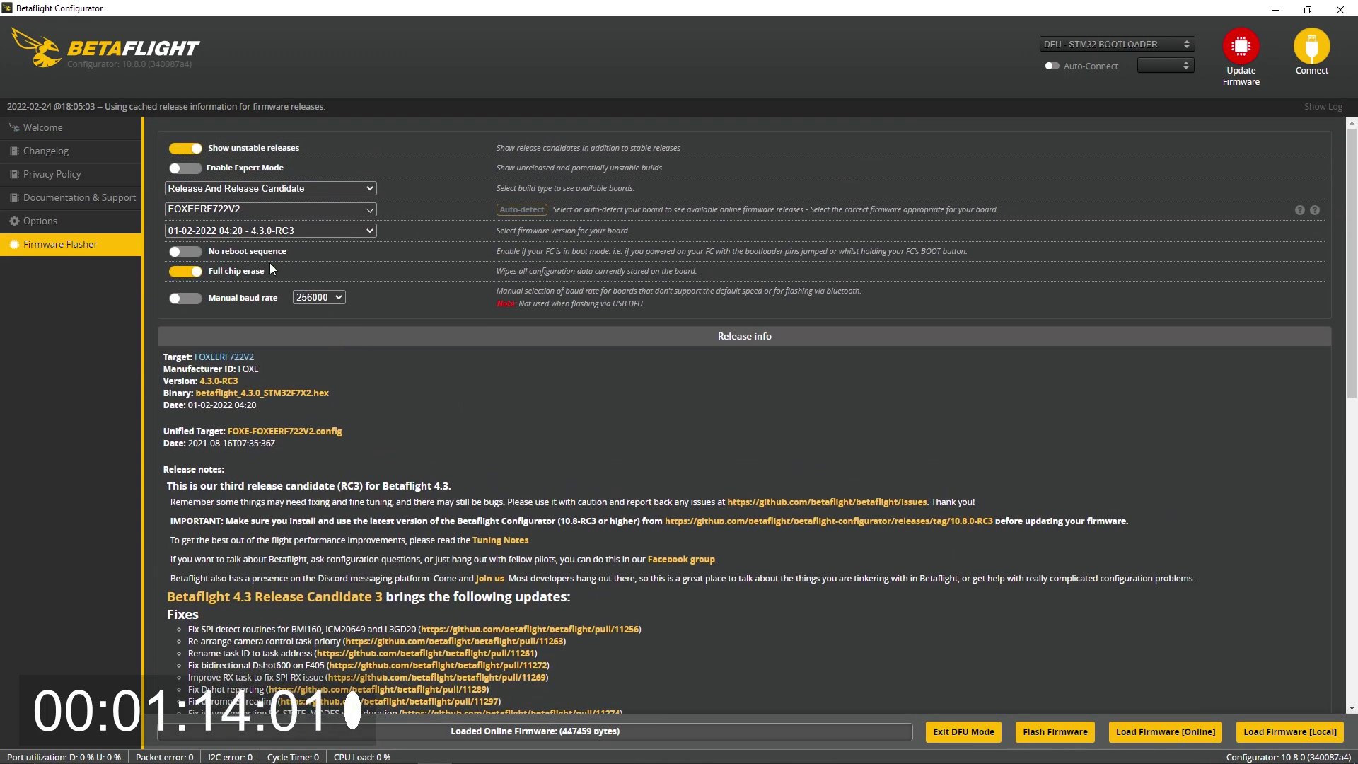
{"action": "left_click", "coordinate": [264, 235]}
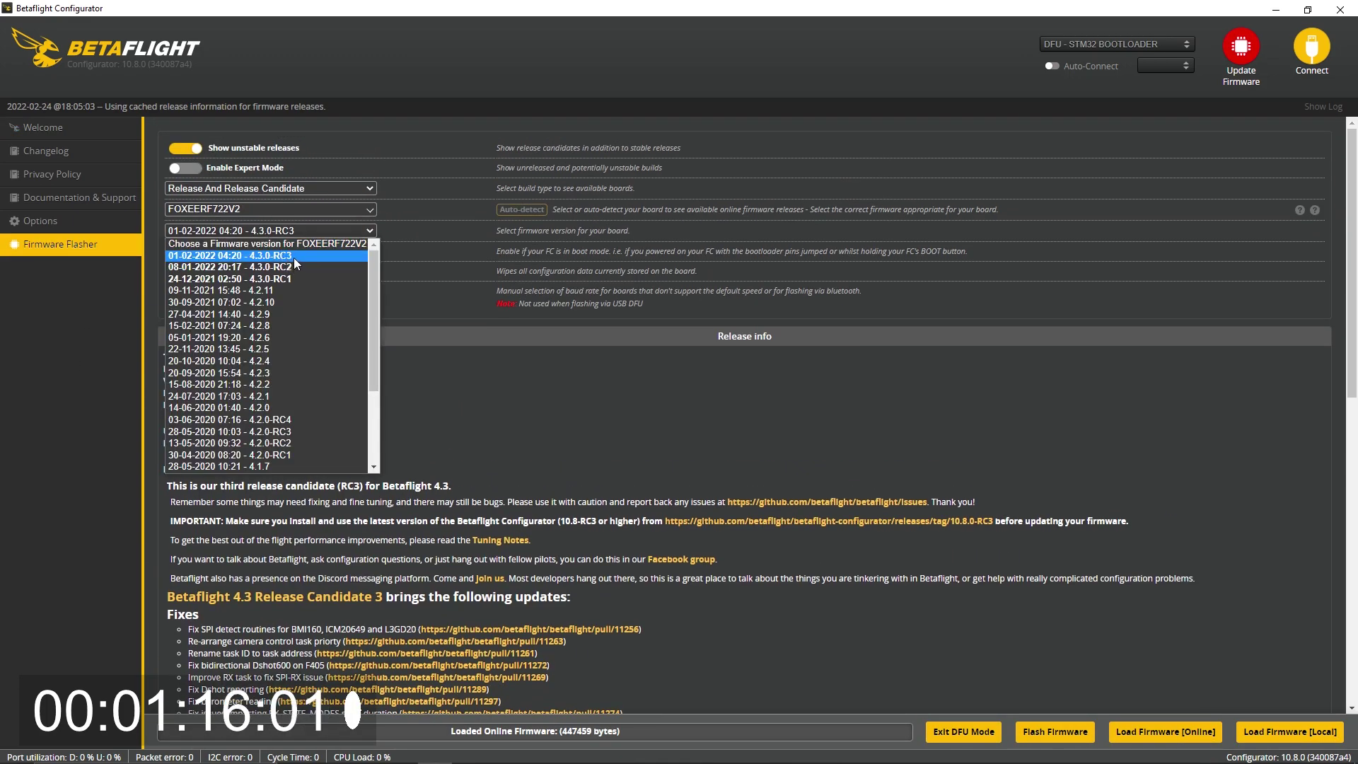
{"action": "left_click", "coordinate": [277, 199]}
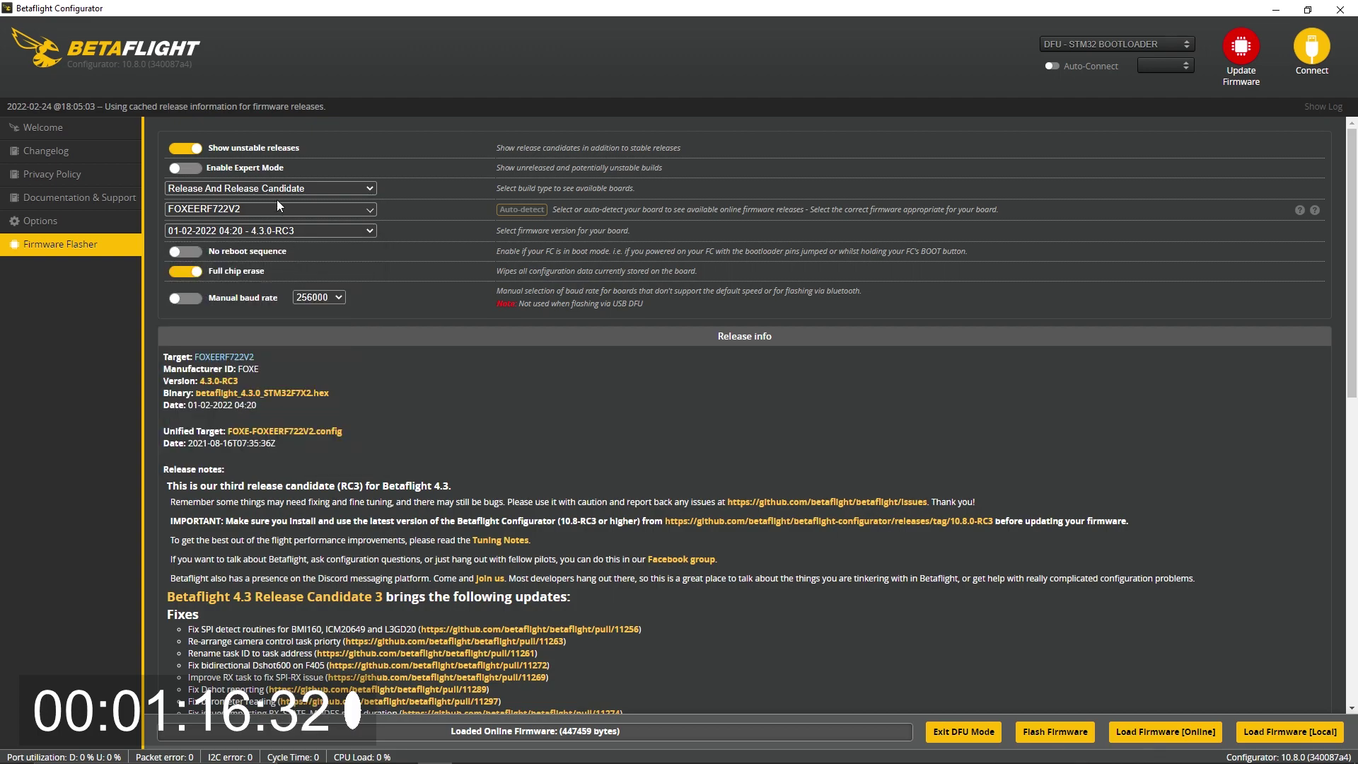
{"action": "left_click", "coordinate": [1175, 731]}
{"action": "scroll", "coordinate": [581, 671], "scroll_direction": "down", "scroll_amount": 3}
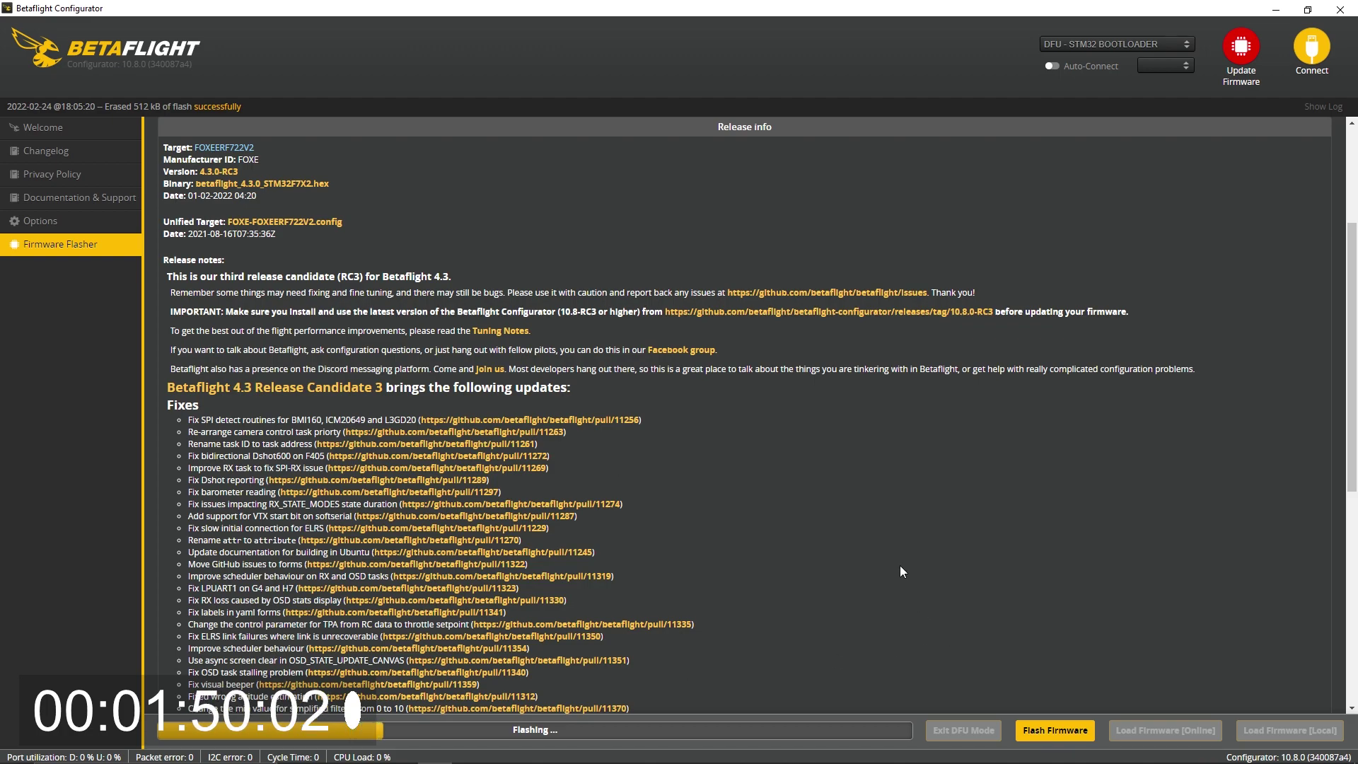
Step: Review the setup checklist document in the browser and return to Betaflight Configurator to check the flashing progress
{"action": "key", "text": "alt+Tab"}
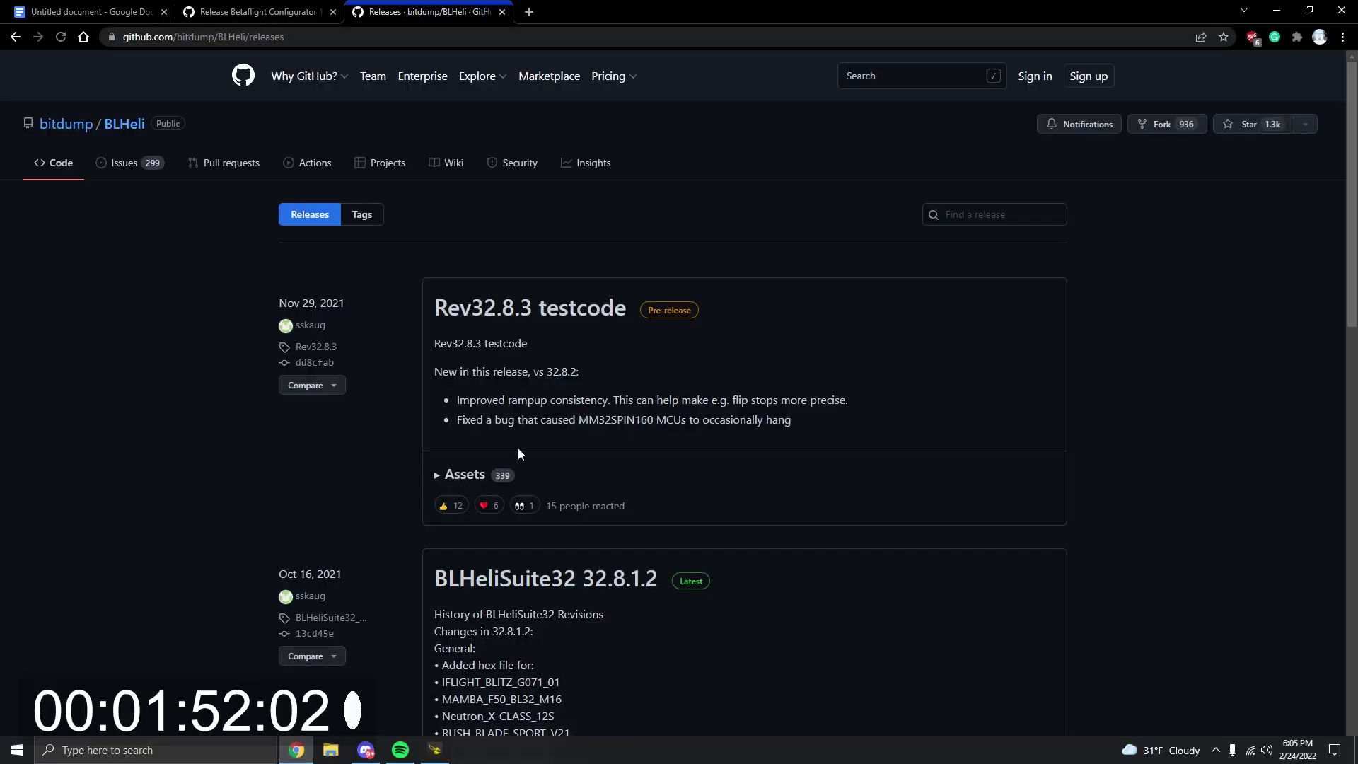
{"action": "left_click", "coordinate": [89, 13]}
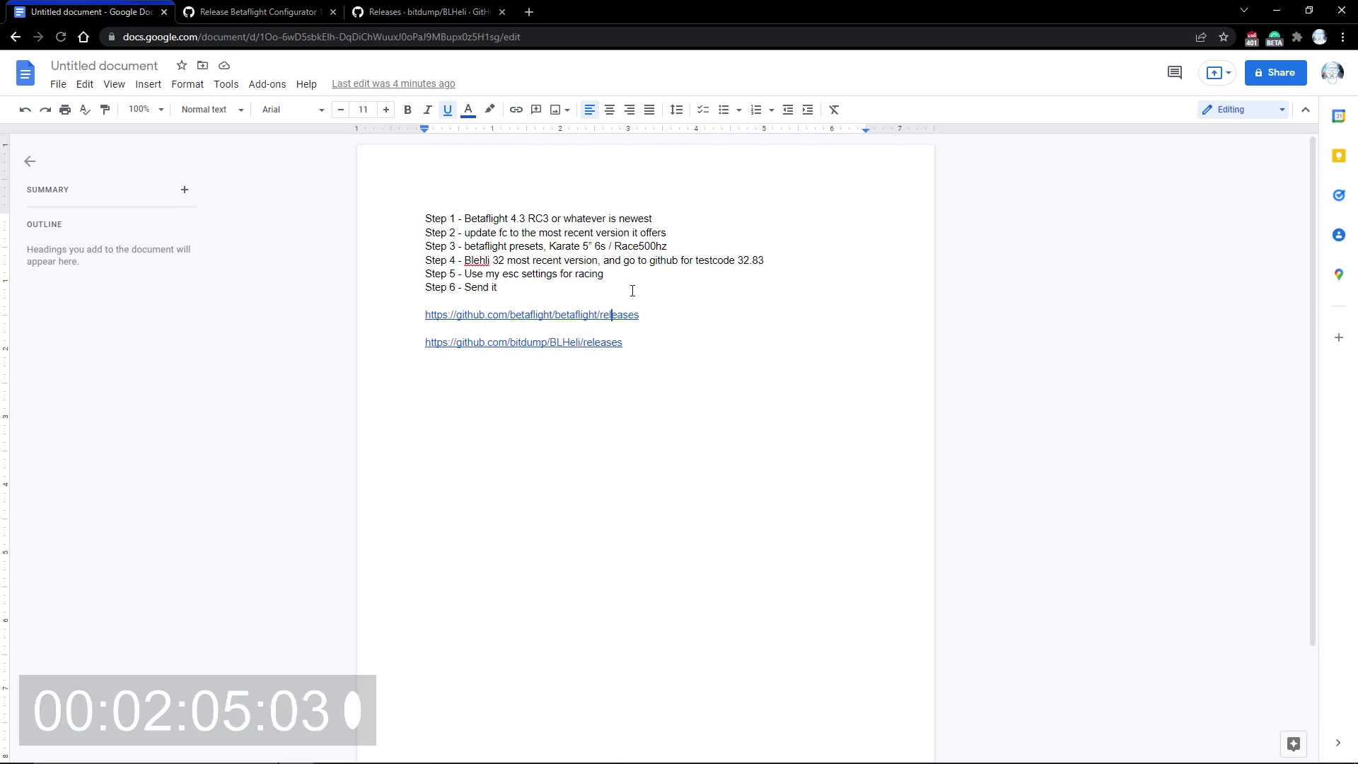
{"action": "left_click", "coordinate": [435, 749]}
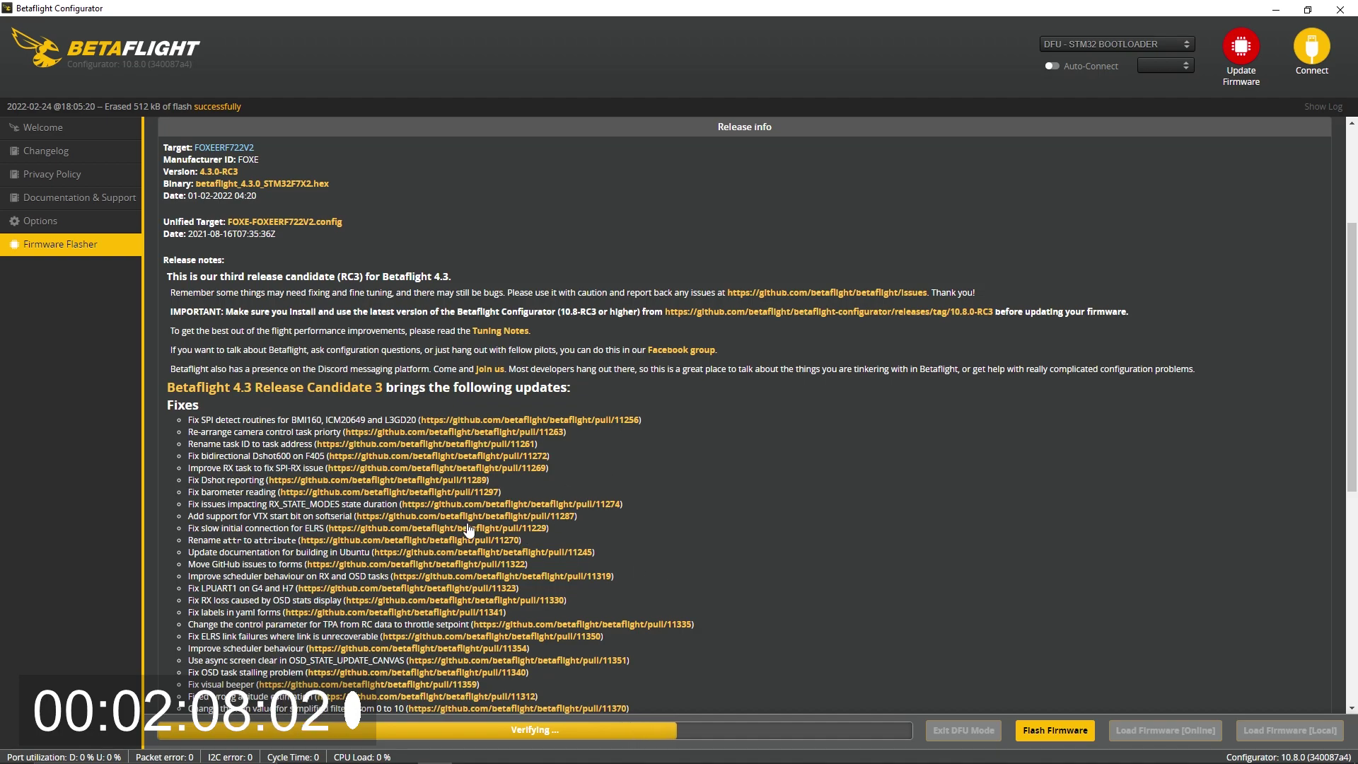
{"action": "mouse_move", "coordinate": [330, 745]}
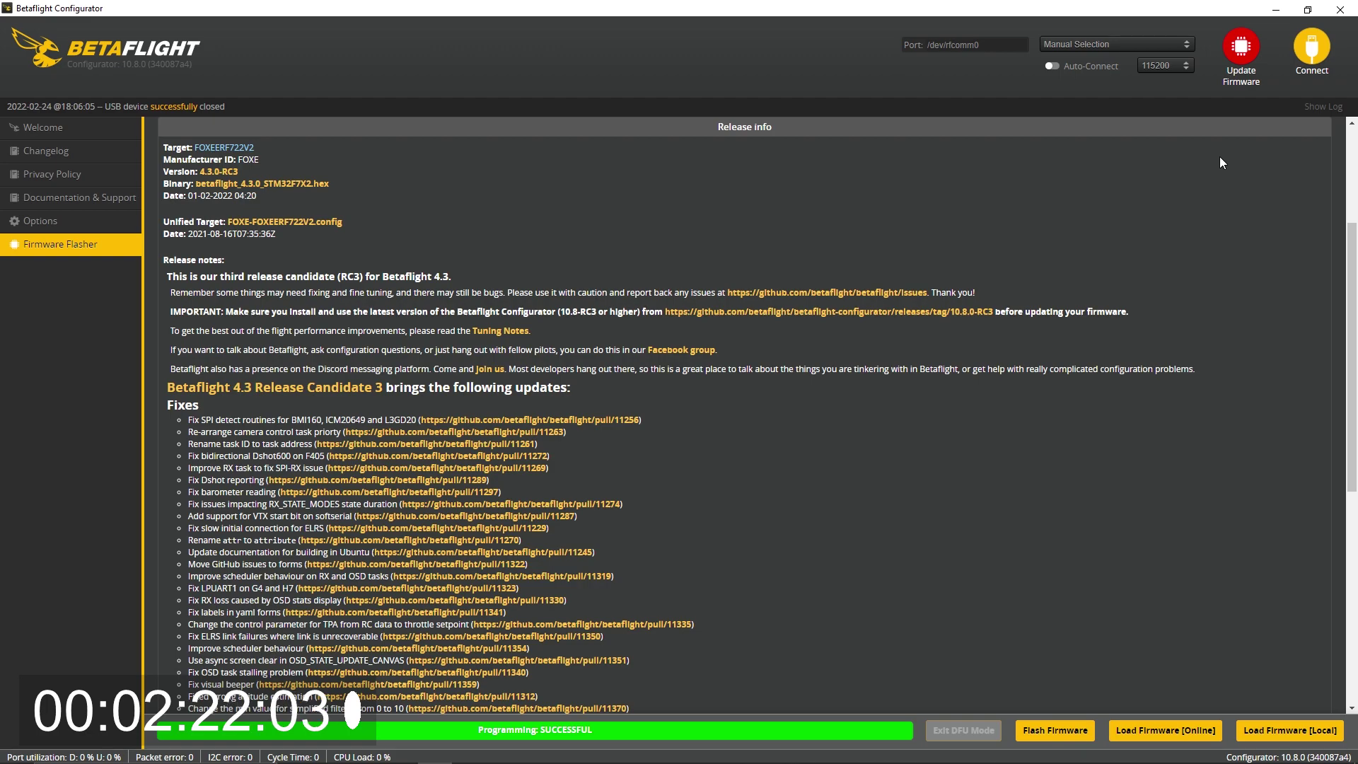
Step: Connect to the flashed board, apply its custom defaults, and reconnect to it after the reboot
{"action": "left_click", "coordinate": [1315, 46]}
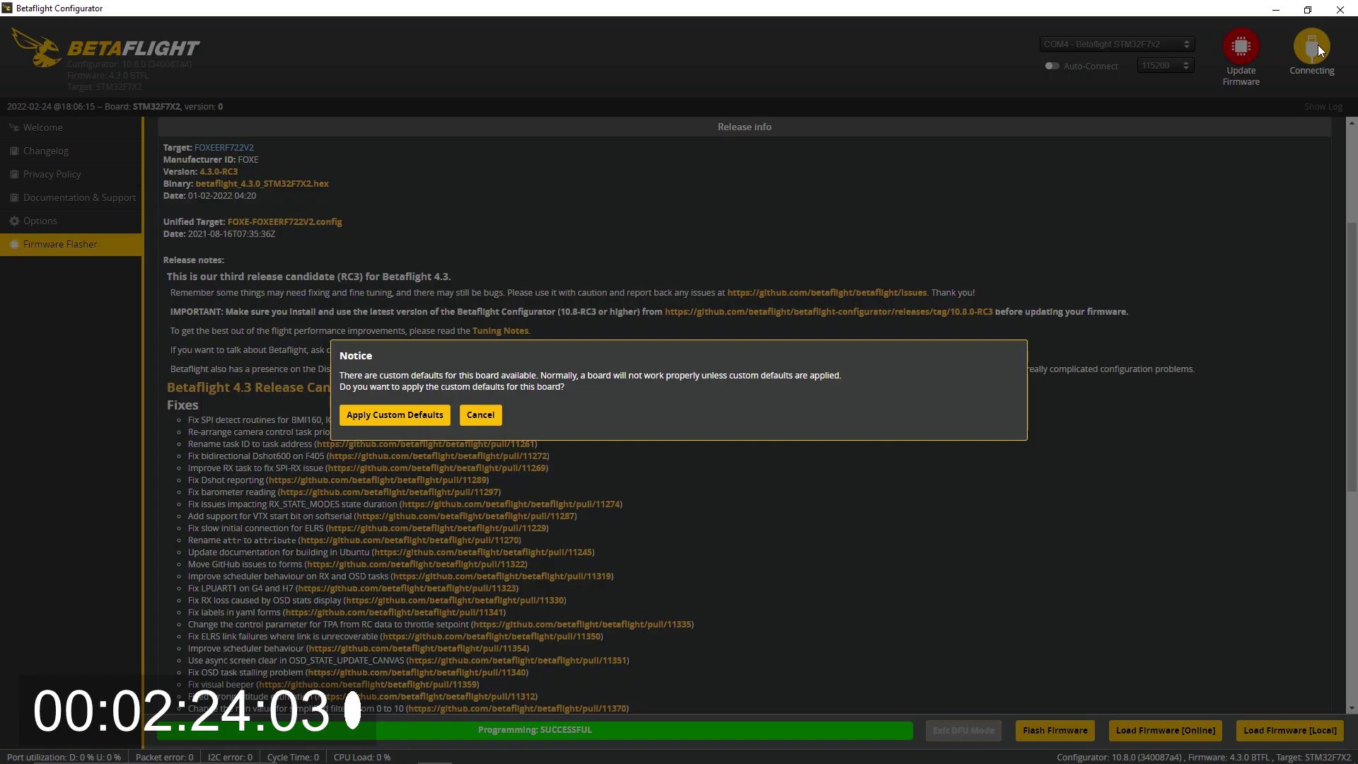
{"action": "left_click", "coordinate": [400, 418]}
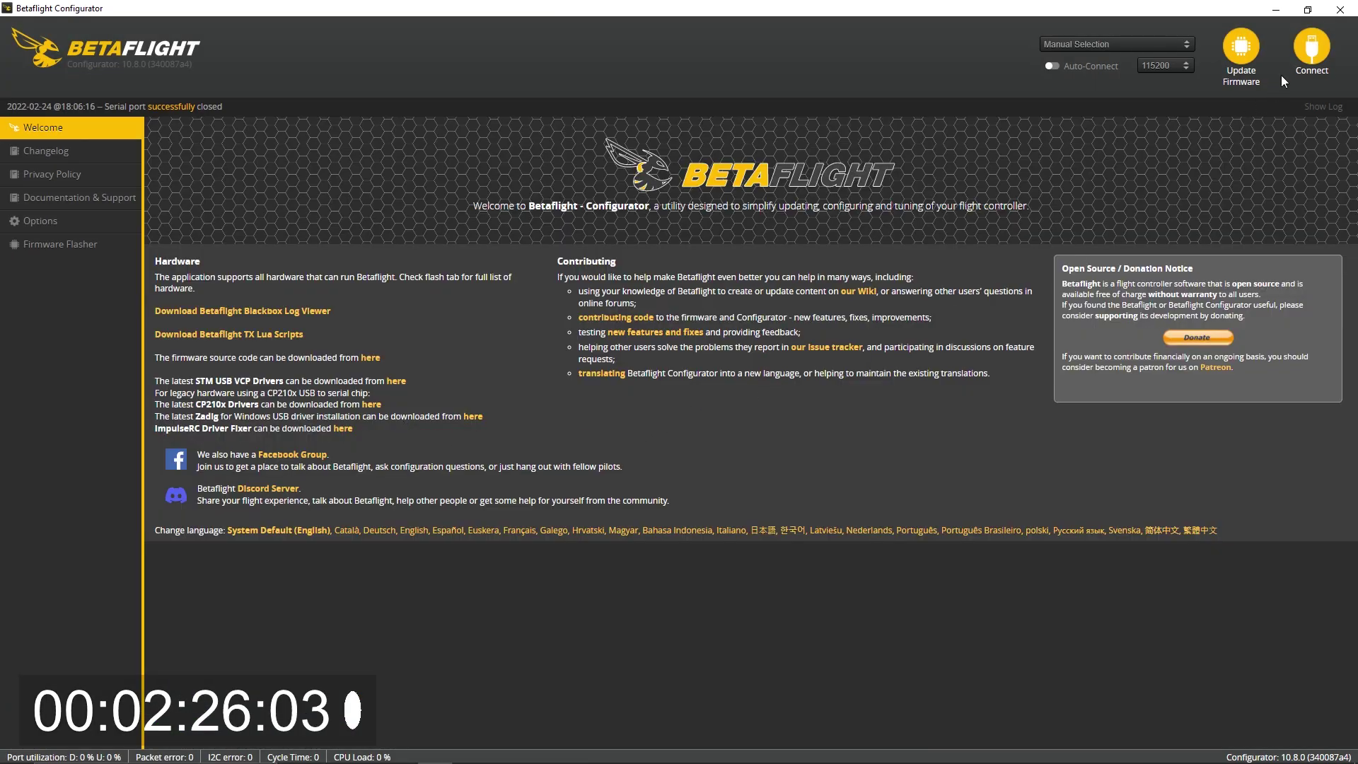
{"action": "left_click", "coordinate": [1312, 56]}
{"action": "key", "text": "Escape"}
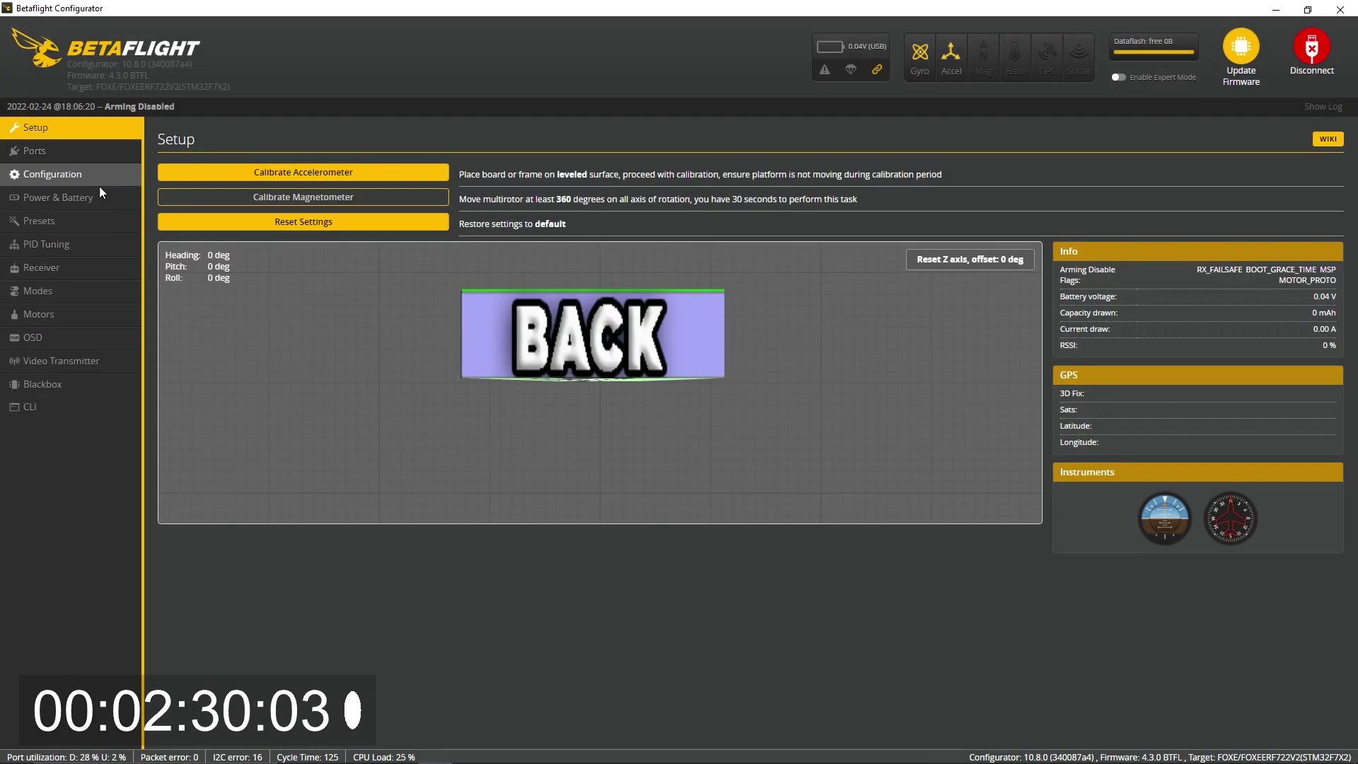
Step: Disable the barometer, magnetometer and accelerometer in the board's system configuration
{"action": "left_click", "coordinate": [70, 266]}
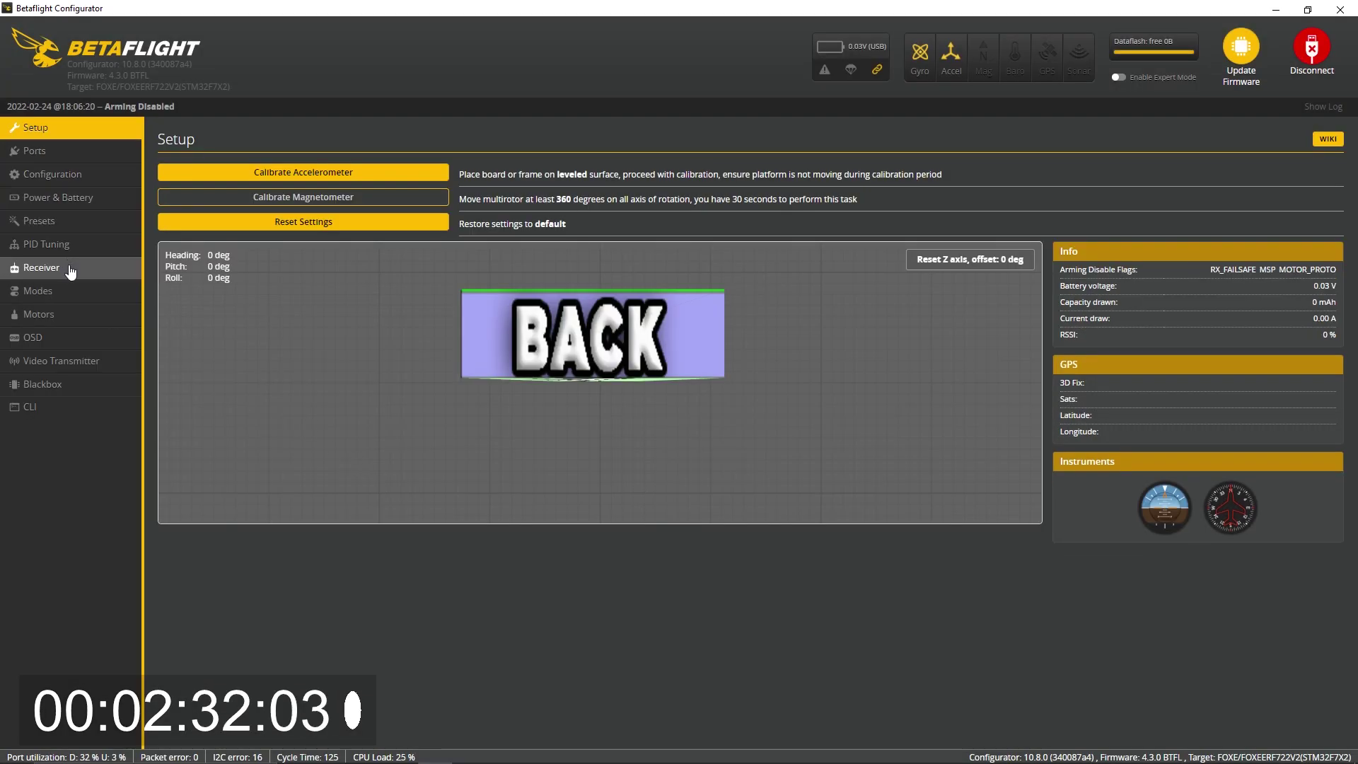
{"action": "left_click", "coordinate": [70, 244]}
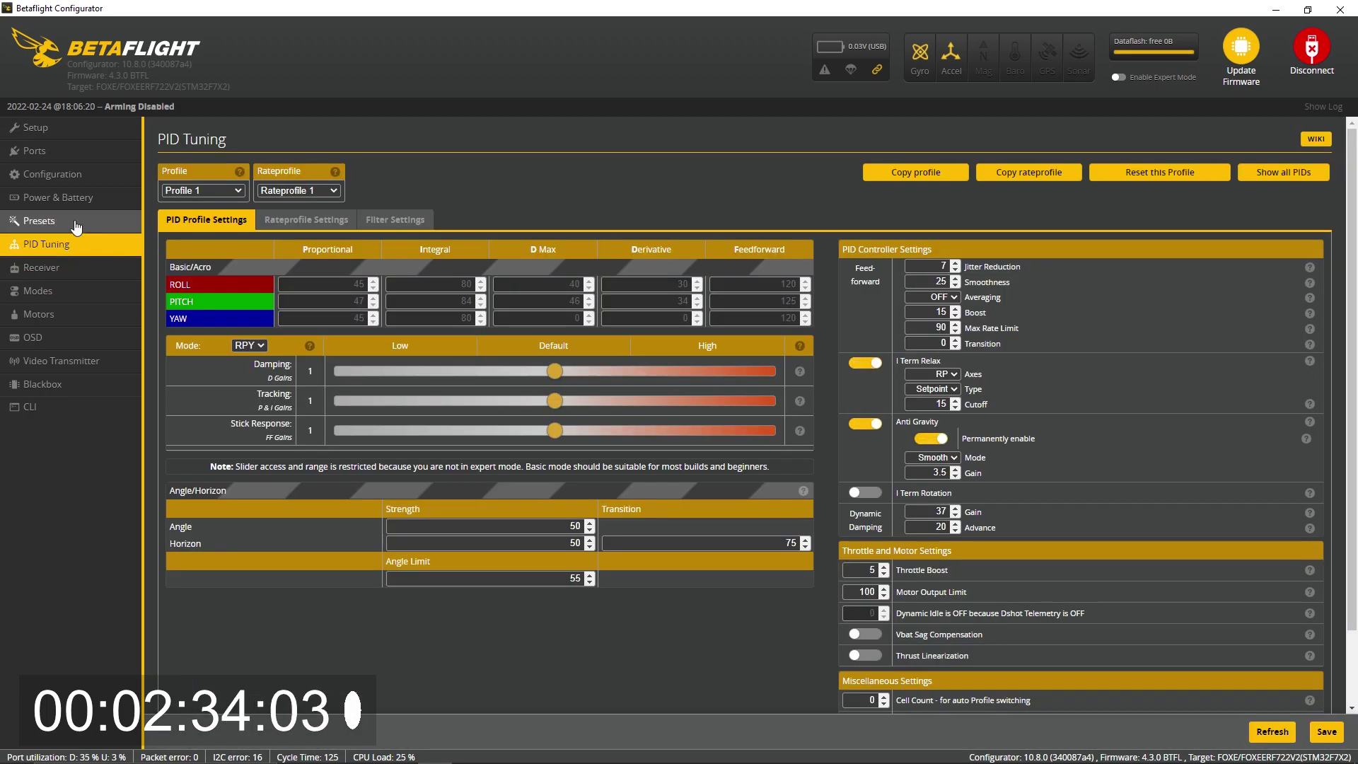
{"action": "left_click", "coordinate": [56, 174]}
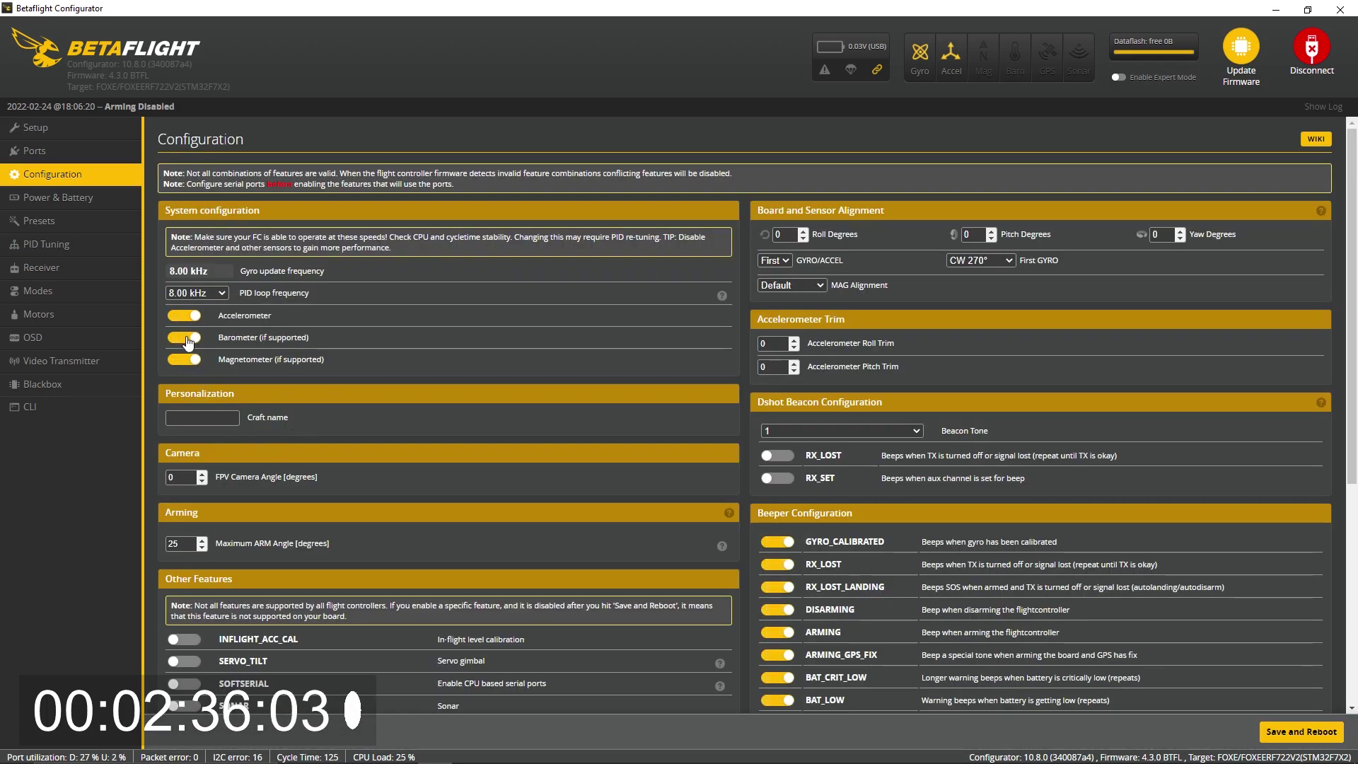
{"action": "left_click", "coordinate": [185, 340]}
{"action": "scroll", "coordinate": [388, 511], "scroll_direction": "down", "scroll_amount": 3}
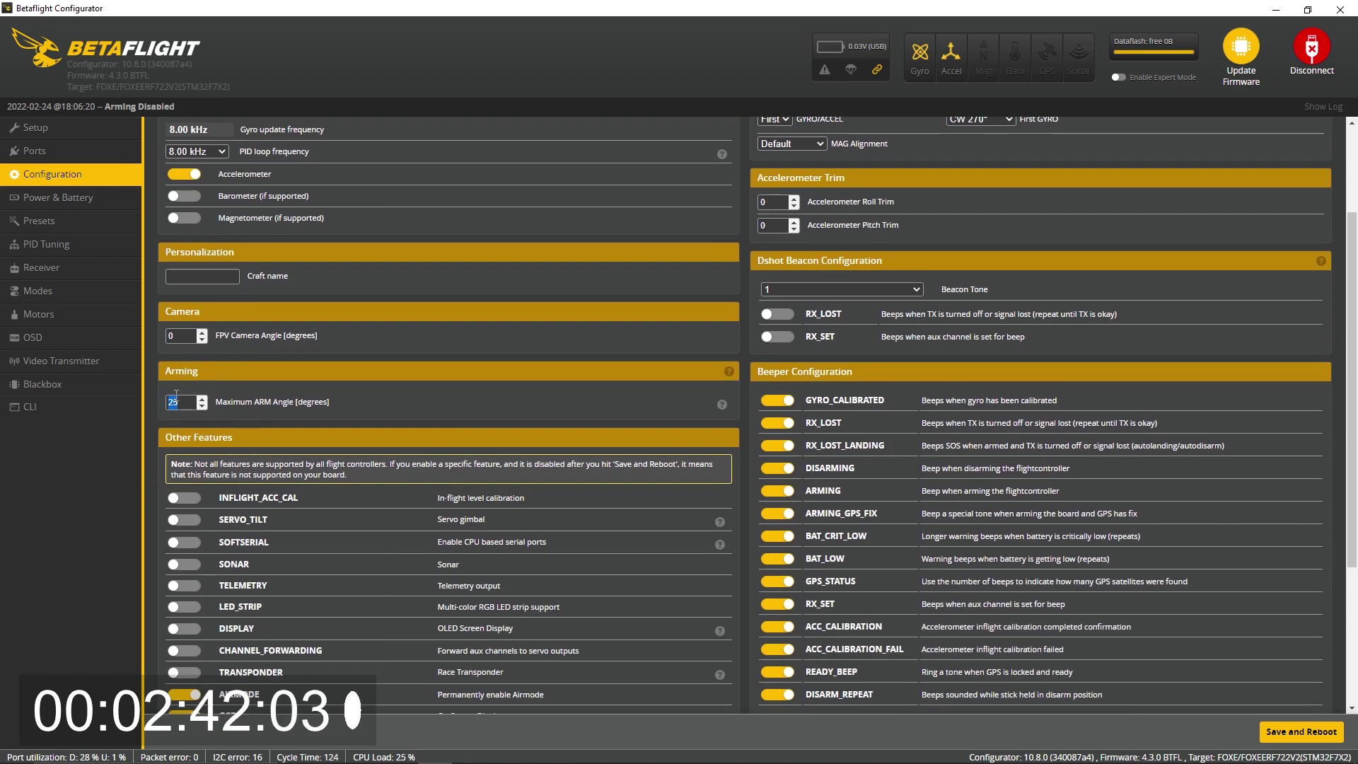
{"action": "left_click", "coordinate": [184, 174]}
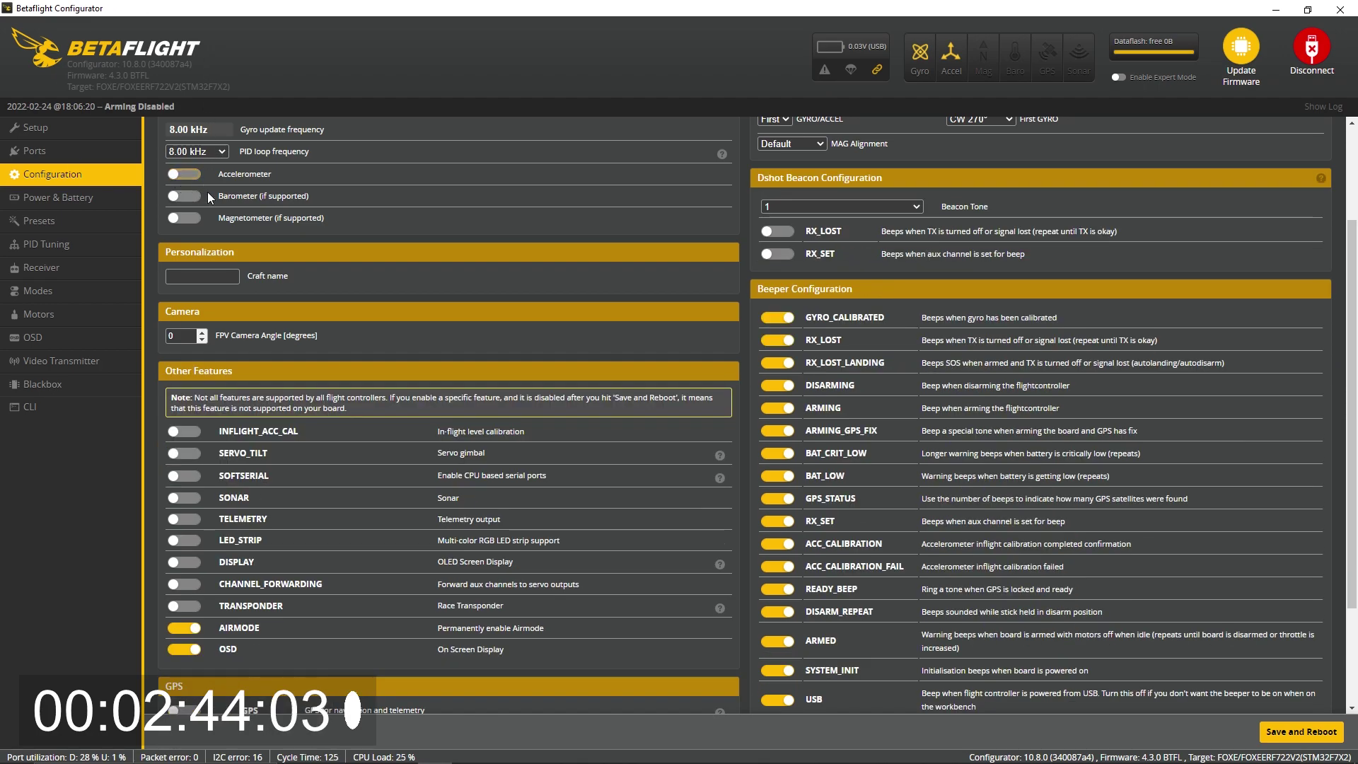
Step: Set the Dshot beacon tone to 3, enable RX_LOST and RX_SET beacons, and save the configuration with a reboot
{"action": "left_click", "coordinate": [851, 209]}
{"action": "left_click", "coordinate": [841, 238]}
{"action": "left_click", "coordinate": [785, 232]}
{"action": "left_click", "coordinate": [789, 260]}
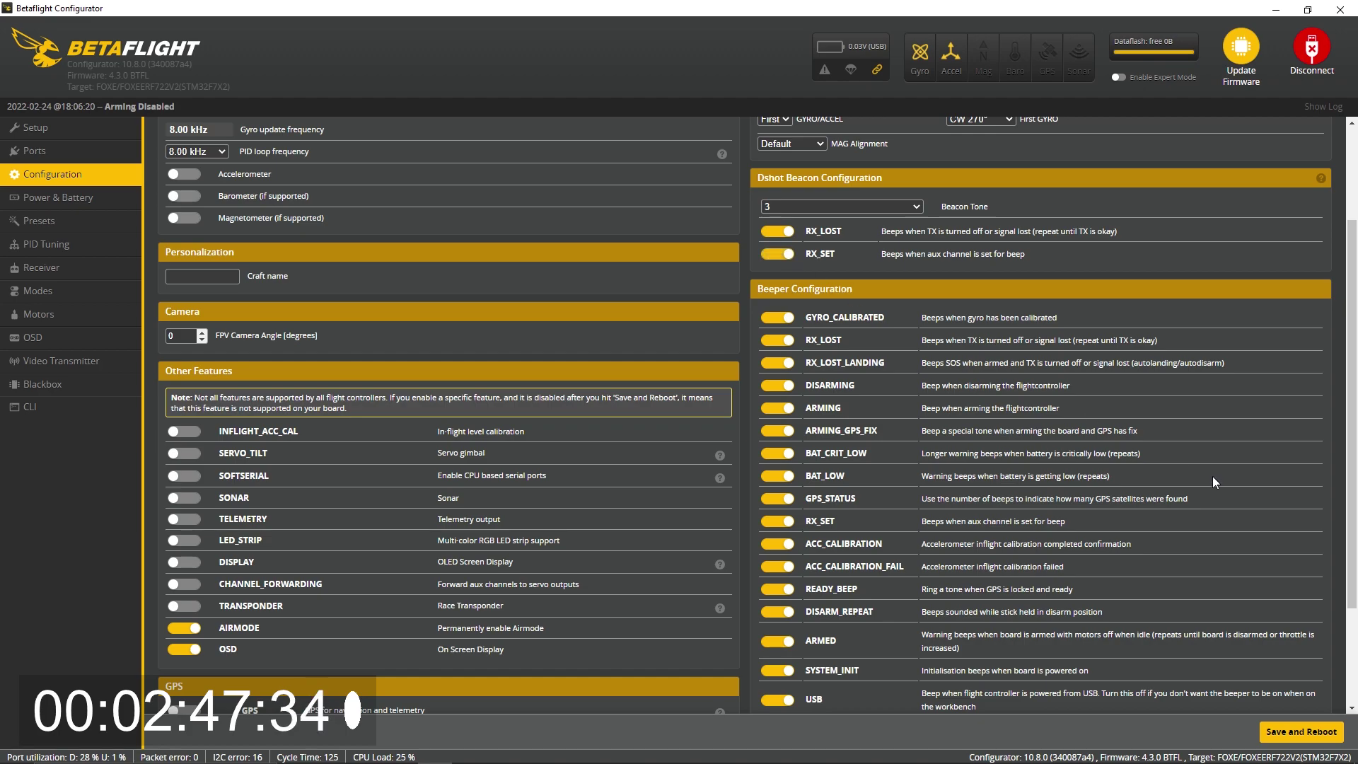
{"action": "left_click", "coordinate": [1301, 732]}
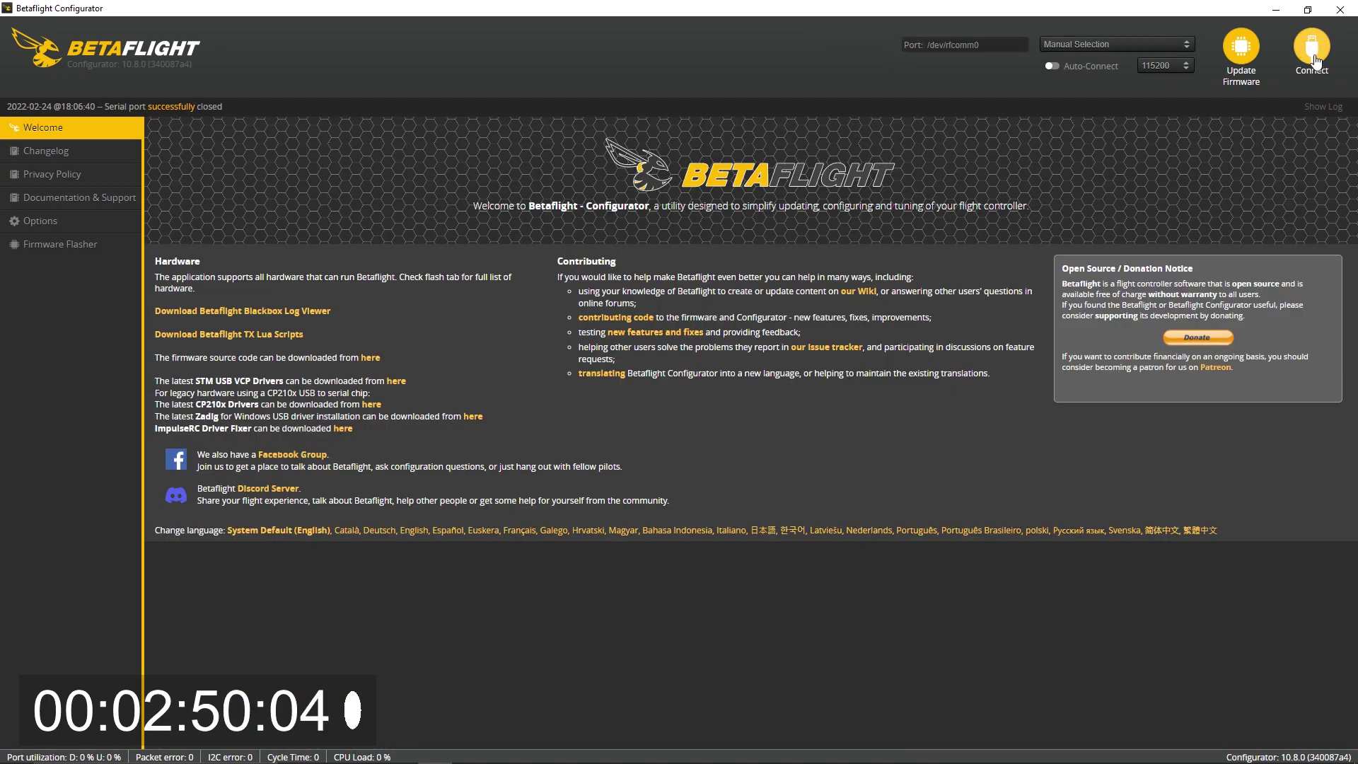
Step: Reconnect to the board and open the official Karate Race 6s 5" tune preset
{"action": "left_click", "coordinate": [1313, 51]}
{"action": "left_click", "coordinate": [358, 446]}
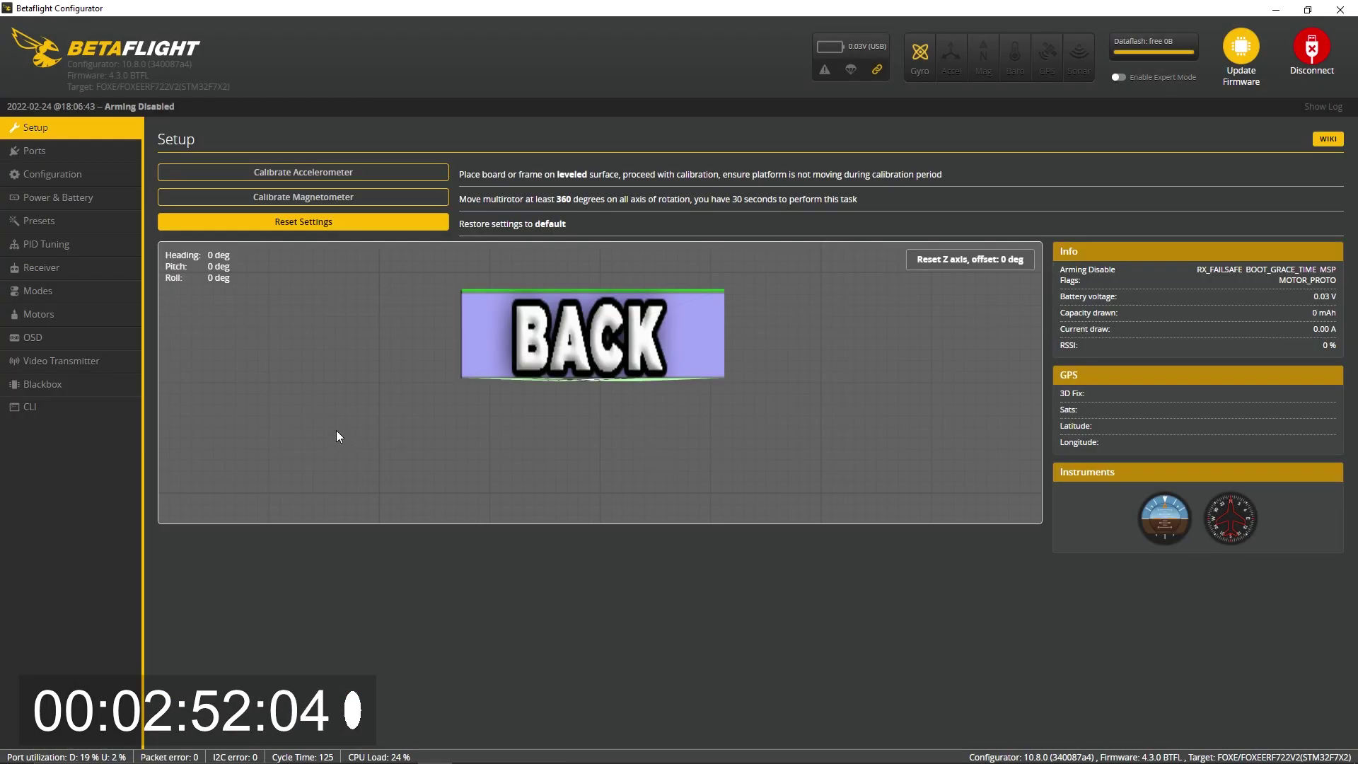
{"action": "left_click", "coordinate": [64, 221]}
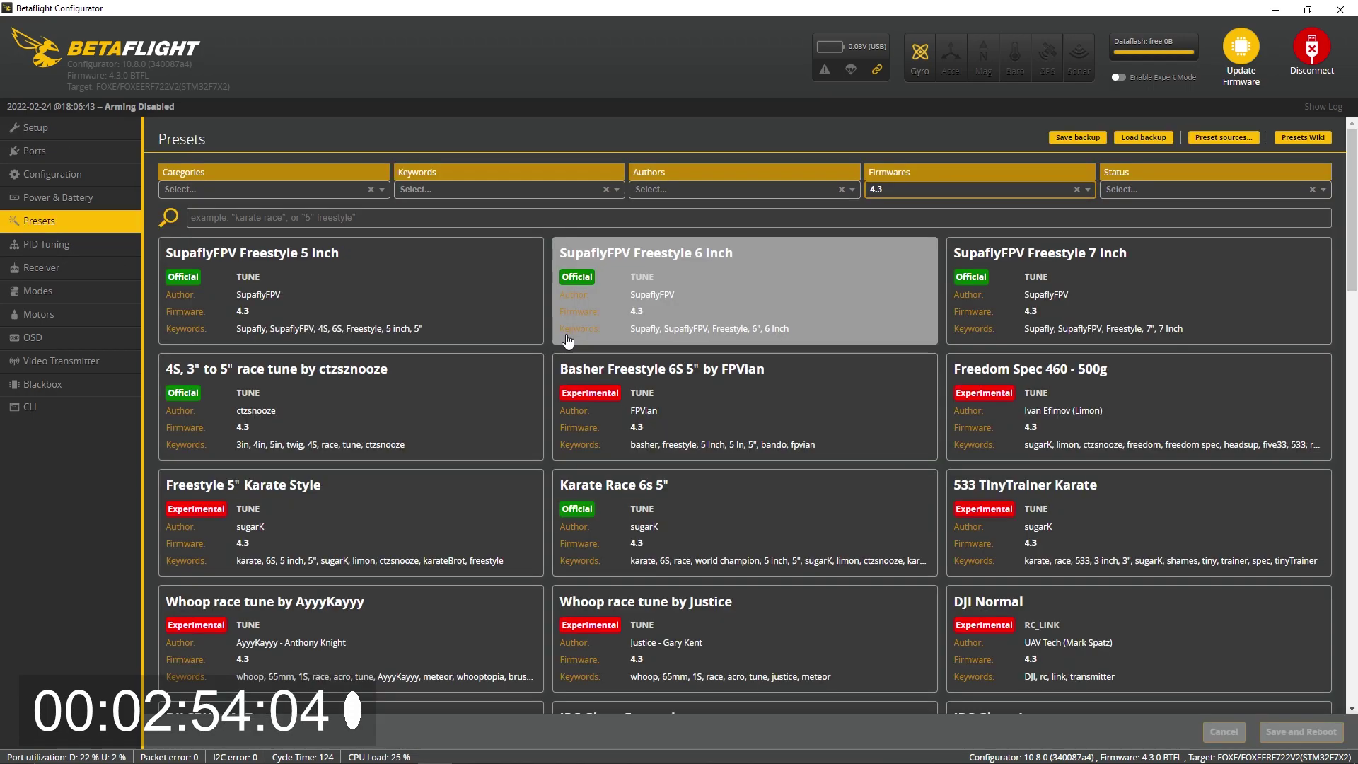
{"action": "scroll", "coordinate": [748, 294], "scroll_direction": "down", "scroll_amount": 3}
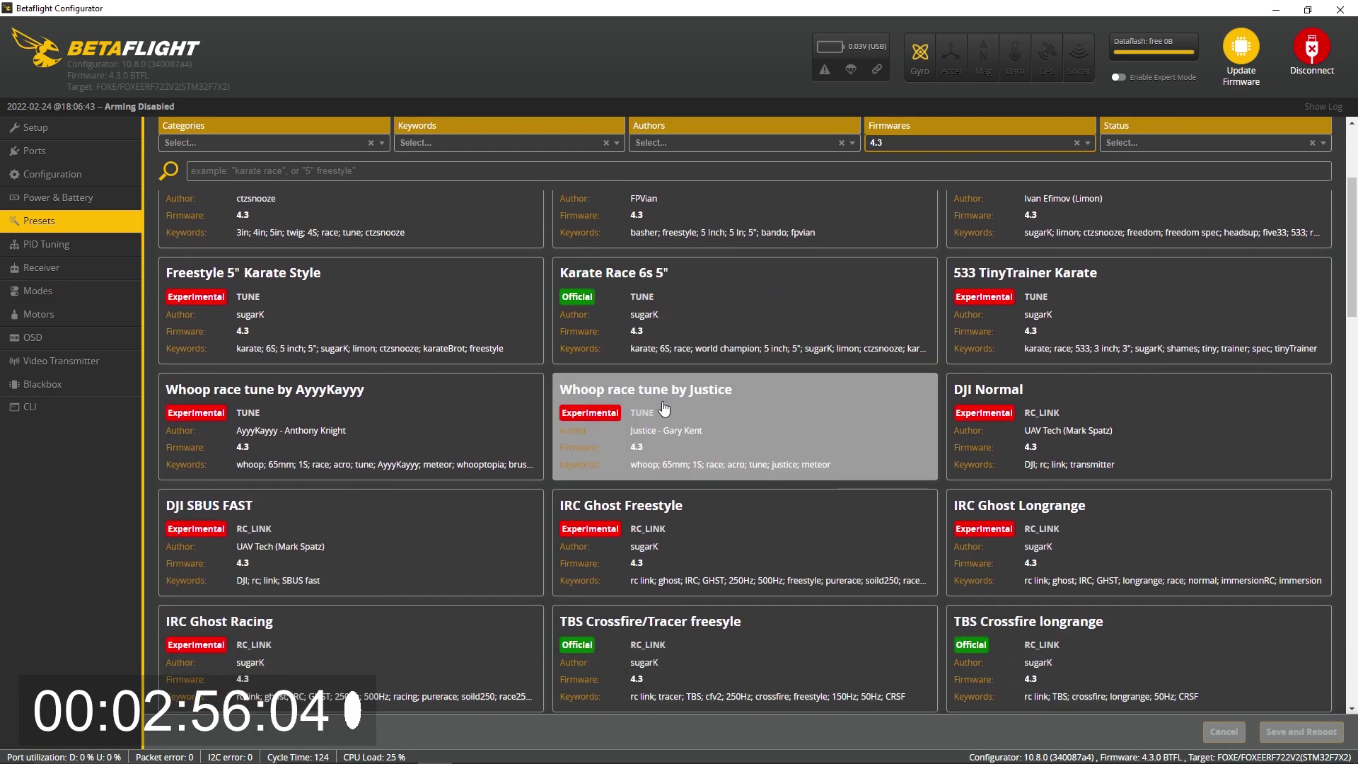
{"action": "left_click", "coordinate": [727, 310]}
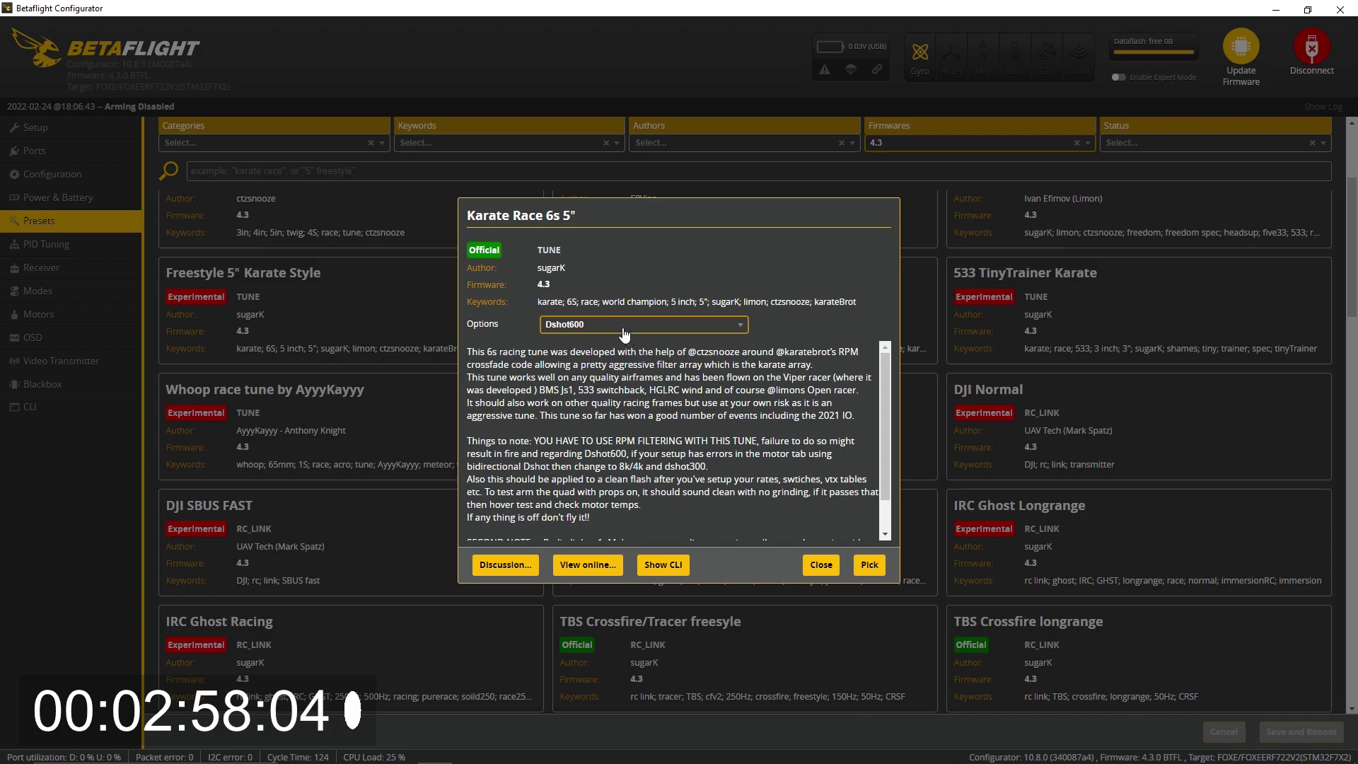
Step: Add the Ghost 500Hz option alongside Dshot600, pick the Karate Race preset, and agree to its Dshot safety warning
{"action": "left_click", "coordinate": [621, 327]}
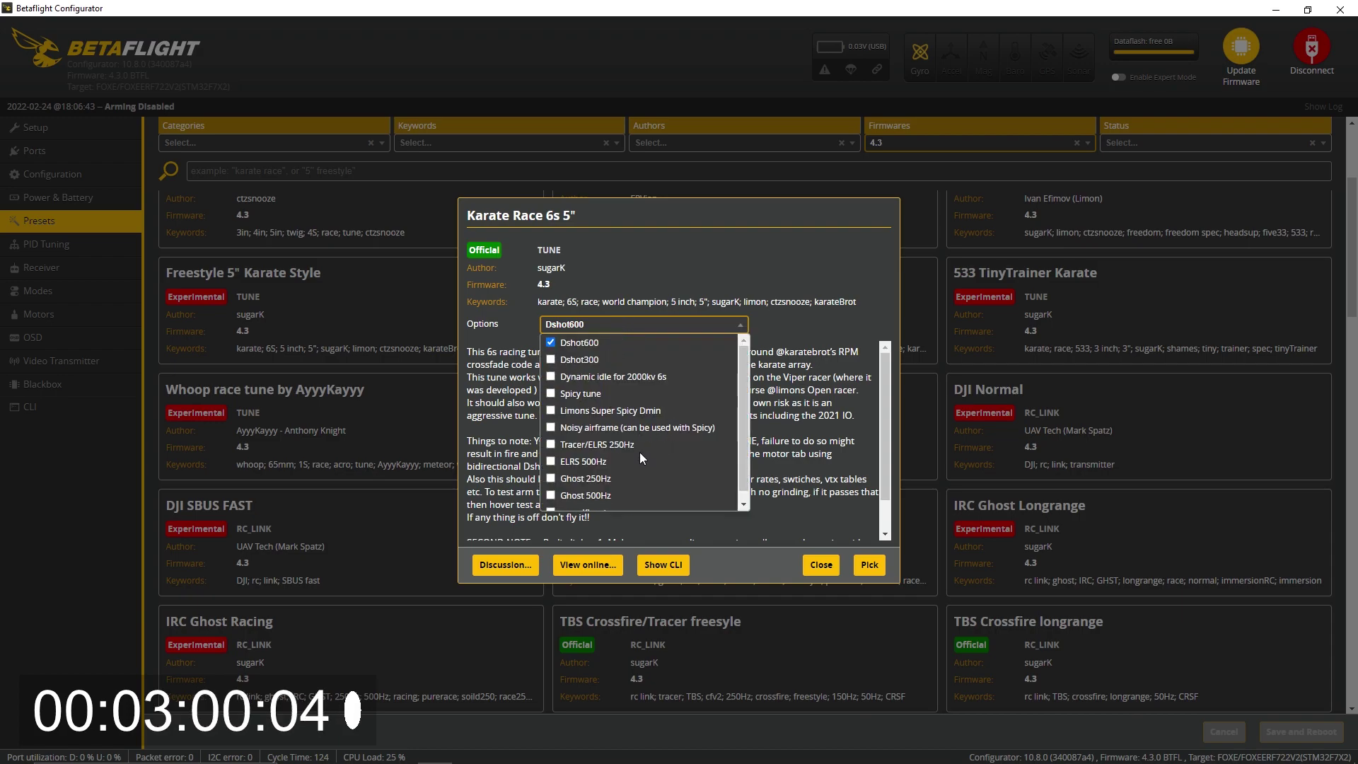
{"action": "scroll", "coordinate": [640, 452], "scroll_direction": "down", "scroll_amount": 1}
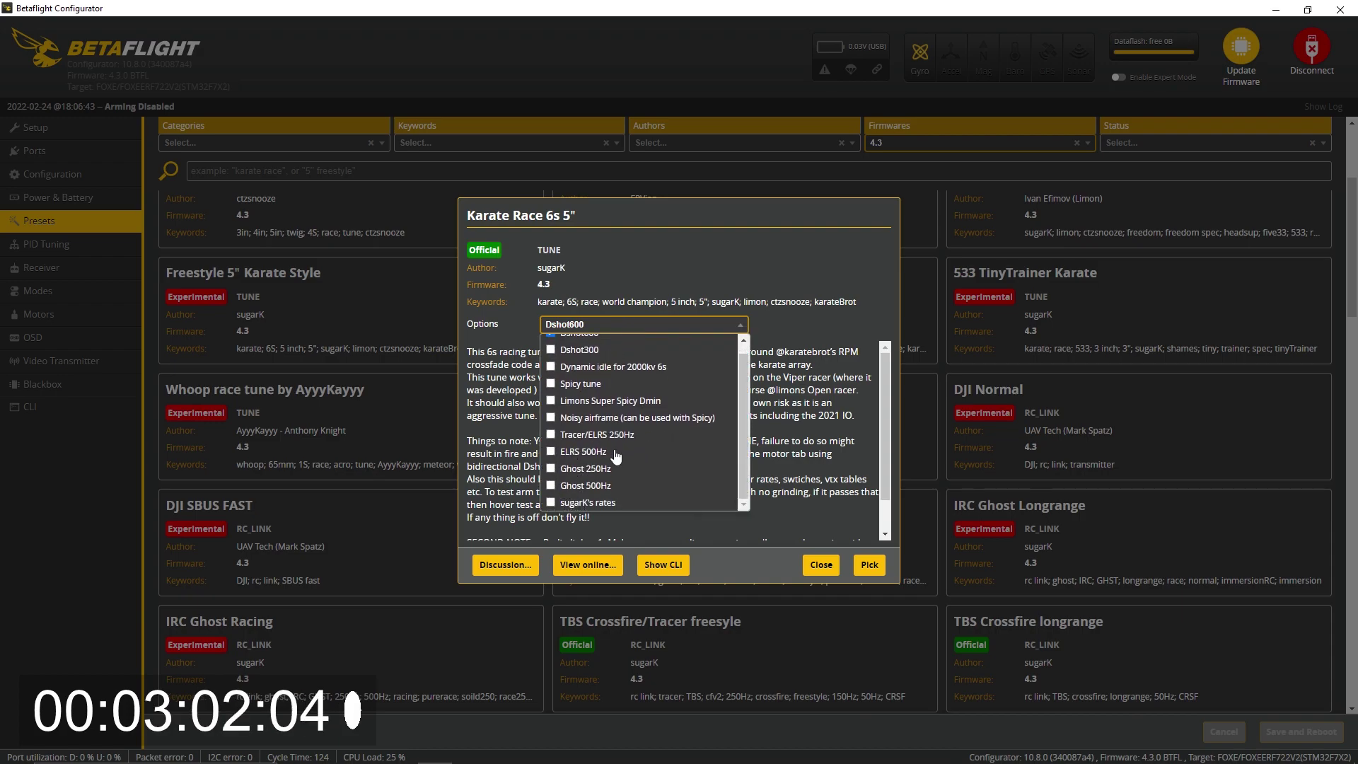
{"action": "scroll", "coordinate": [552, 488], "scroll_direction": "up", "scroll_amount": 1}
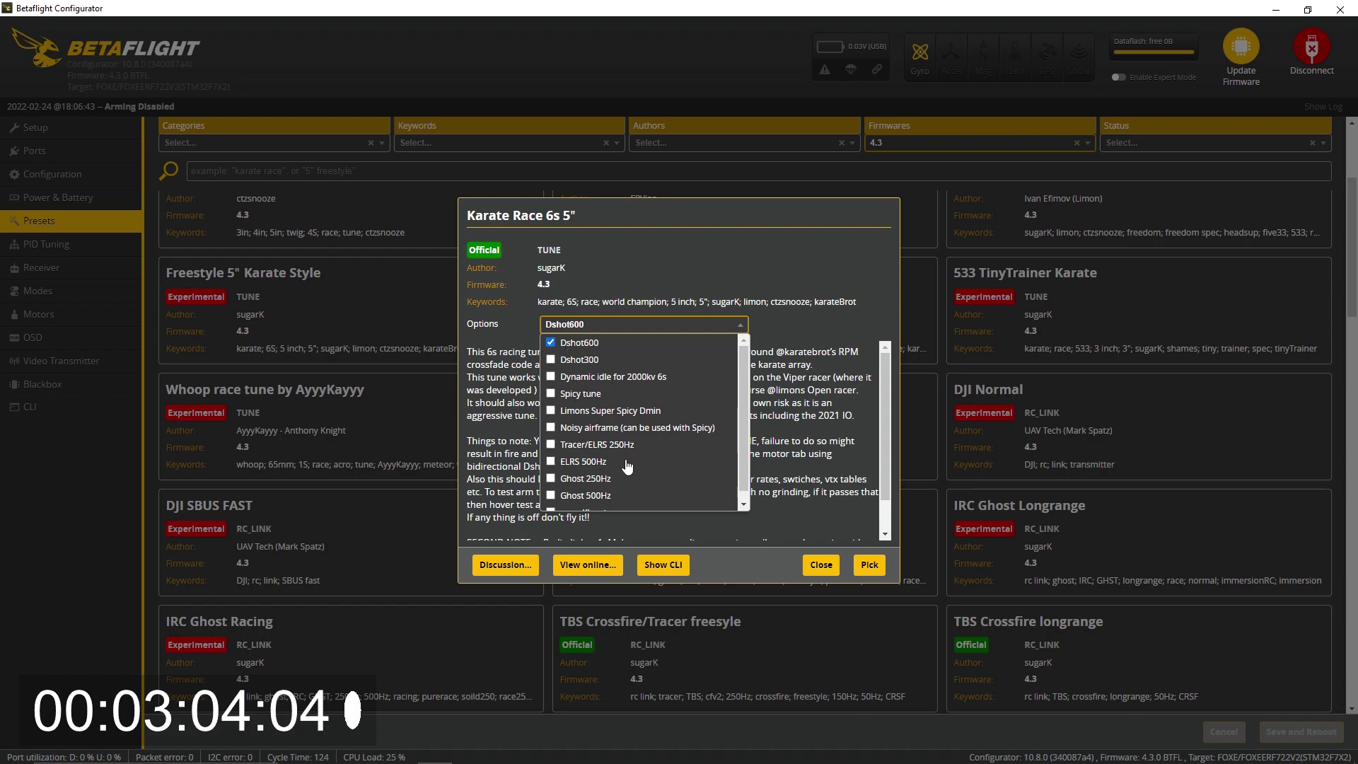
{"action": "scroll", "coordinate": [626, 463], "scroll_direction": "down", "scroll_amount": 1}
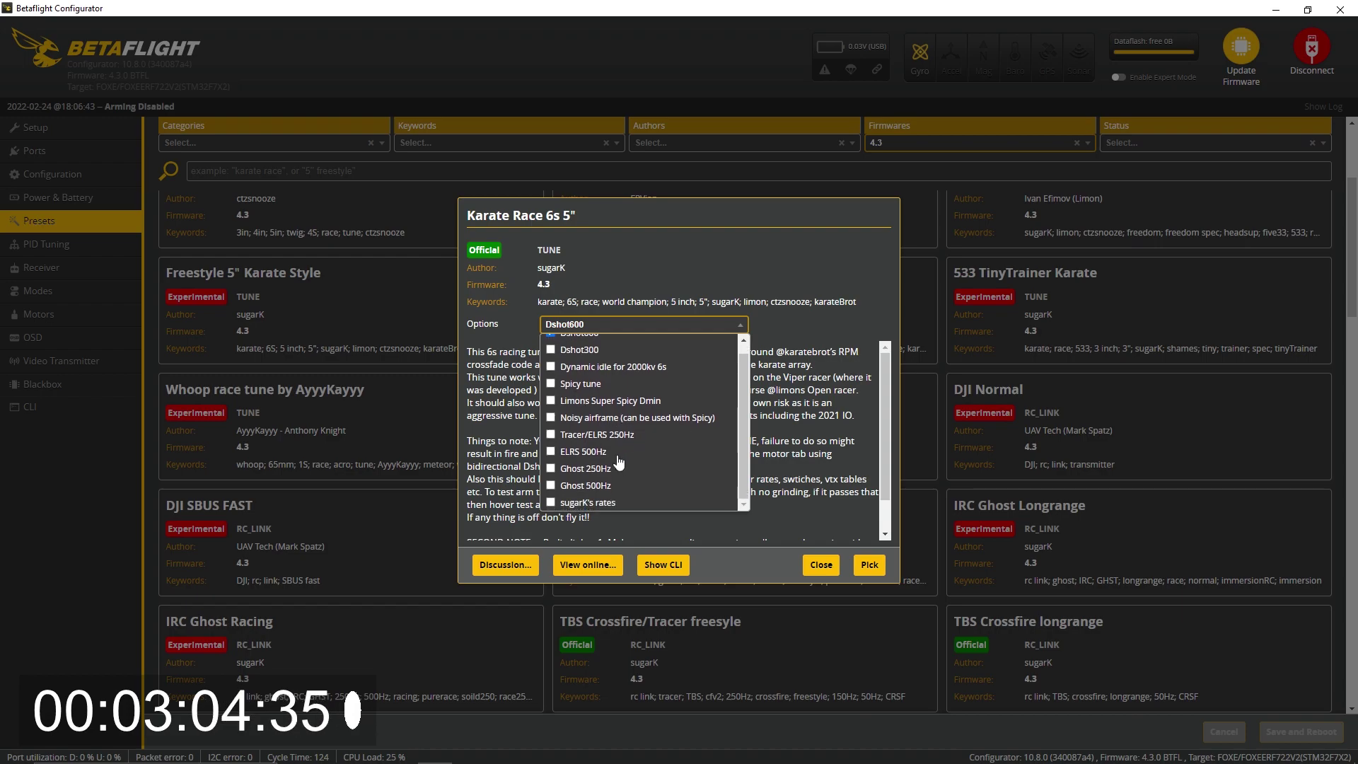
{"action": "left_click", "coordinate": [550, 485]}
{"action": "scroll", "coordinate": [661, 479], "scroll_direction": "up", "scroll_amount": 1}
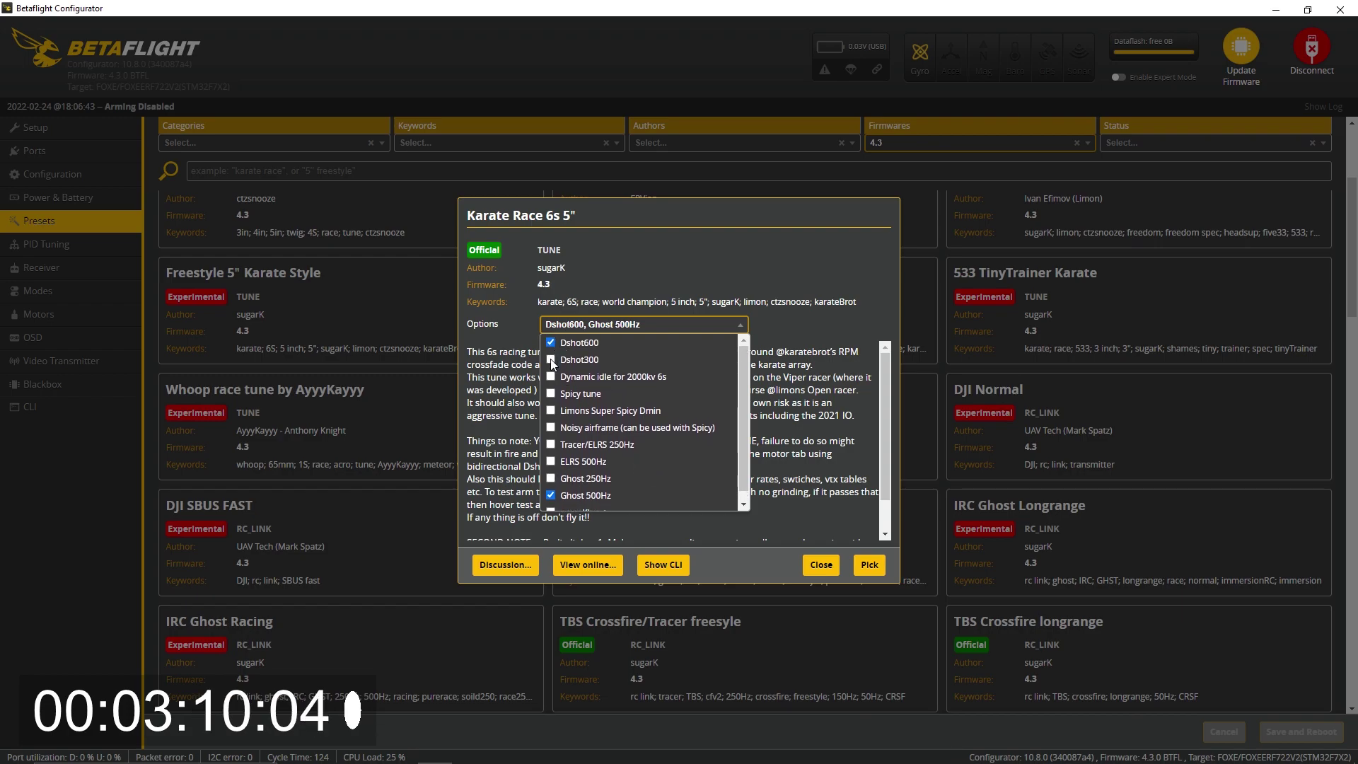
{"action": "scroll", "coordinate": [702, 452], "scroll_direction": "down", "scroll_amount": 1}
{"action": "scroll", "coordinate": [631, 456], "scroll_direction": "up", "scroll_amount": 1}
{"action": "scroll", "coordinate": [634, 460], "scroll_direction": "down", "scroll_amount": 1}
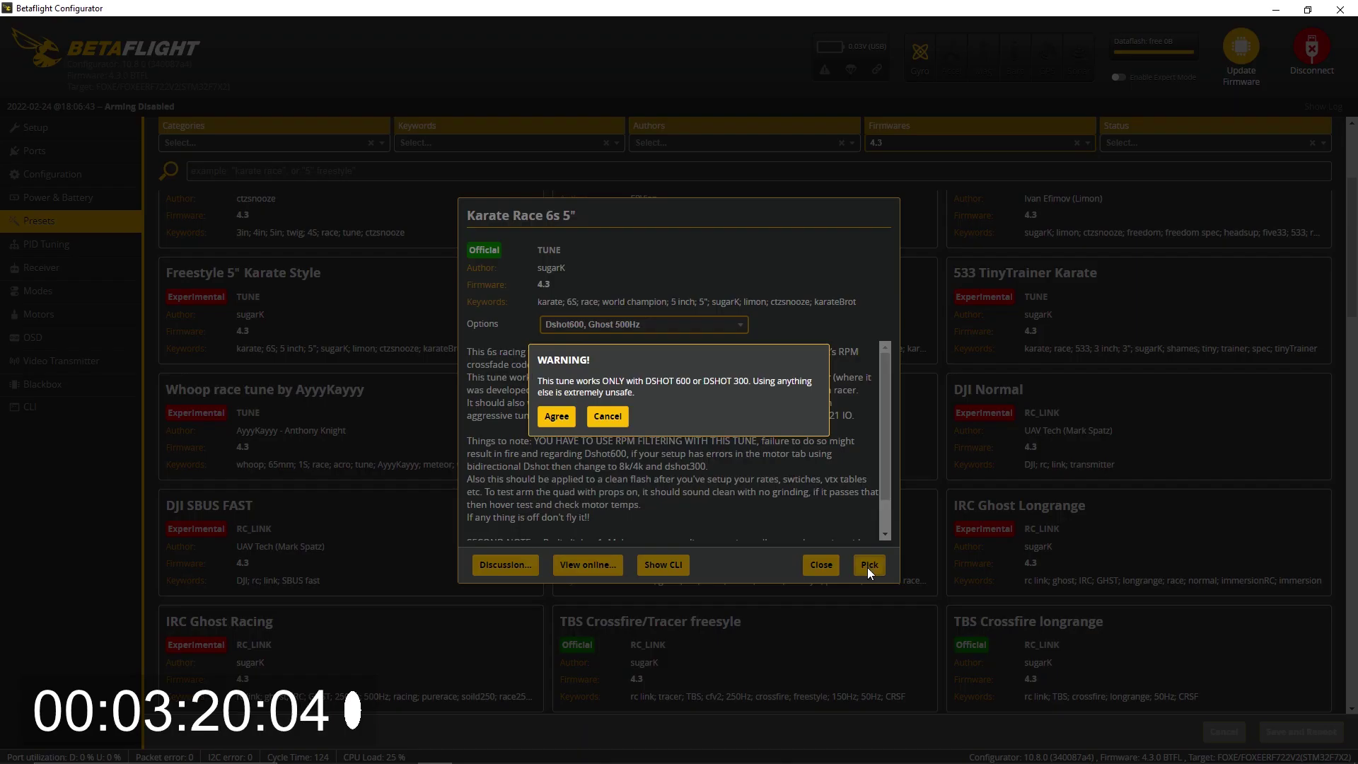
{"action": "left_click", "coordinate": [557, 416]}
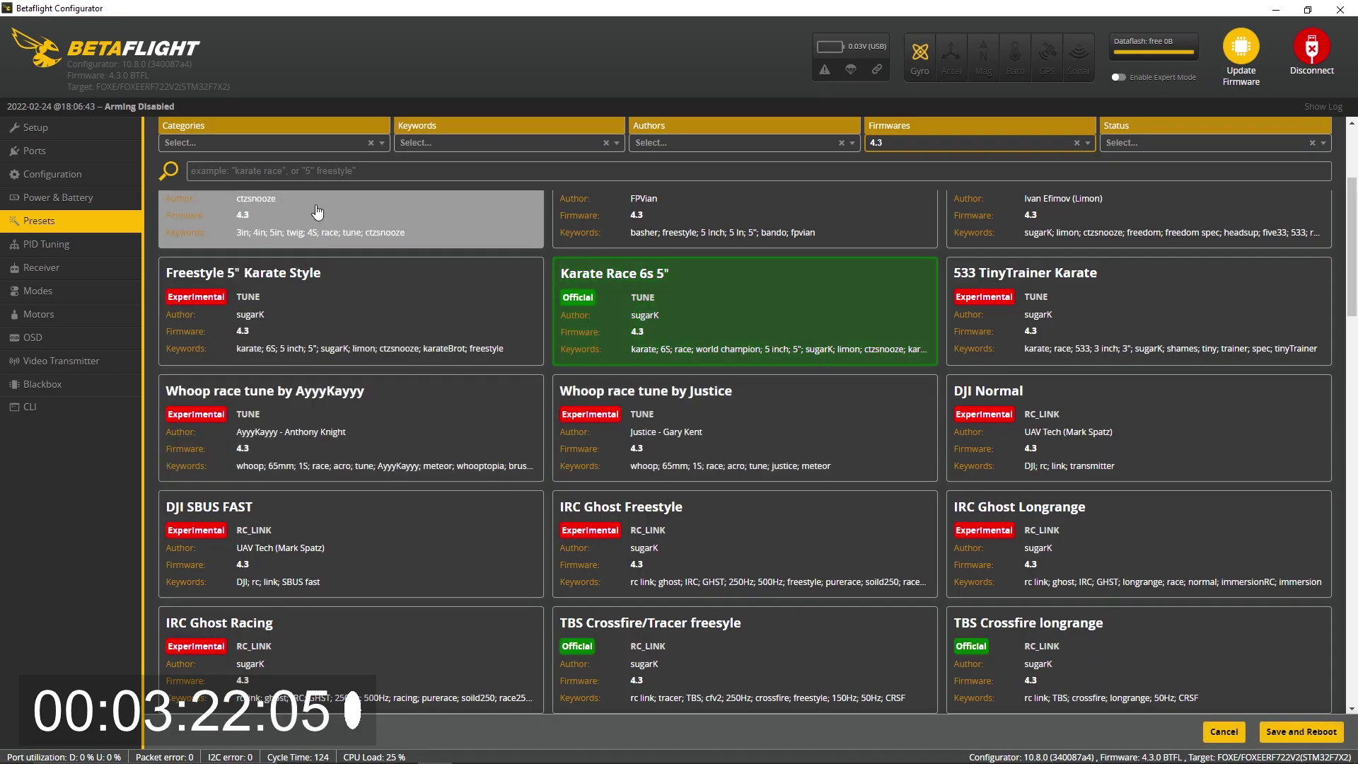
Step: Filter the presets to the FILTERS category and read the description of the Karate array preset without picking it
{"action": "left_click", "coordinate": [285, 145]}
{"action": "left_click", "coordinate": [177, 176]}
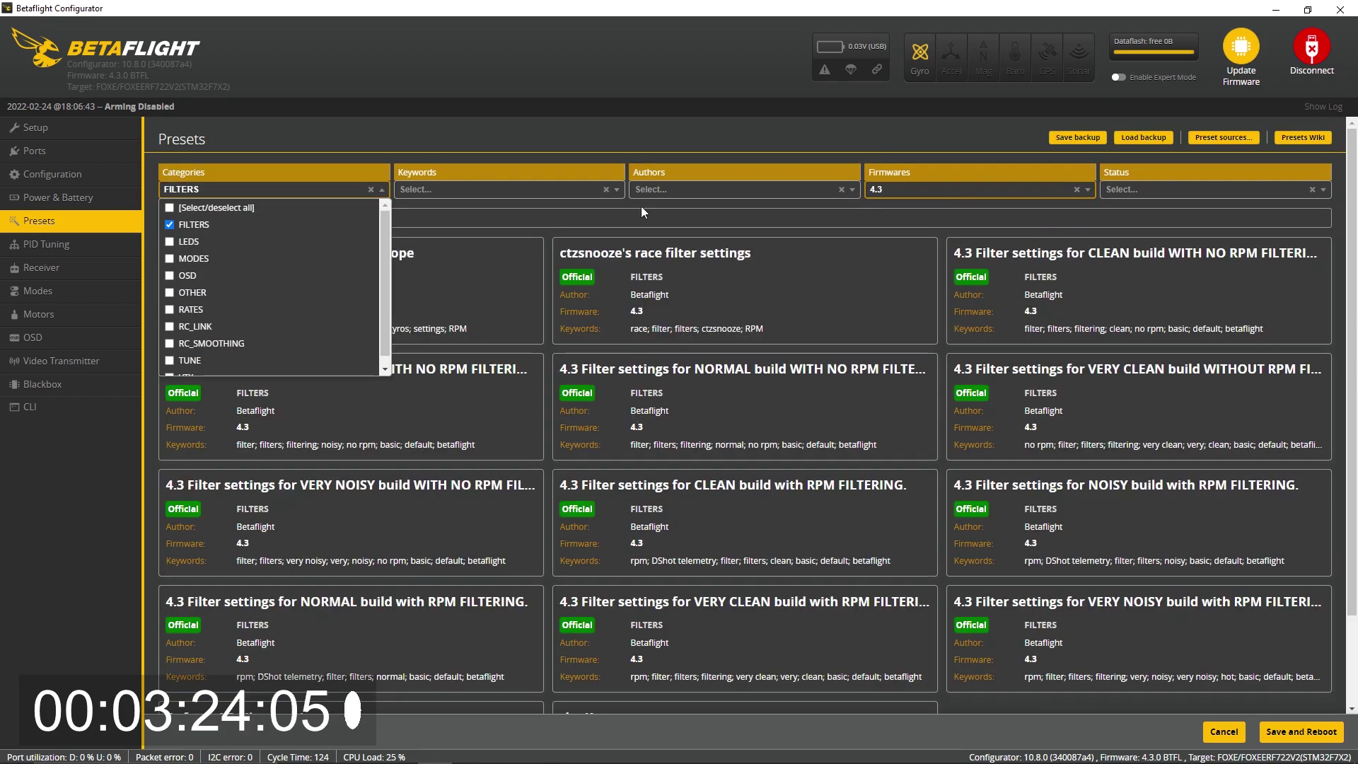
{"action": "scroll", "coordinate": [680, 381], "scroll_direction": "down", "scroll_amount": 2}
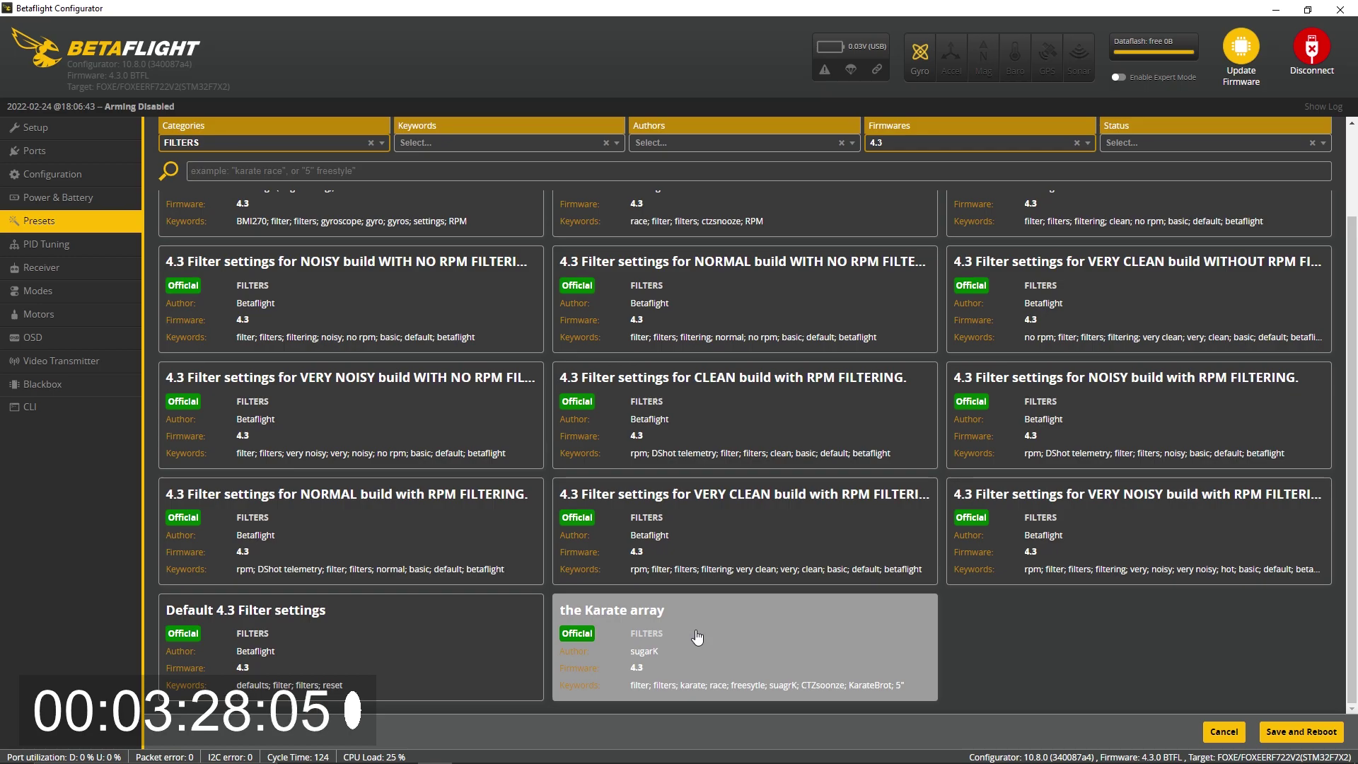
{"action": "left_click", "coordinate": [691, 664]}
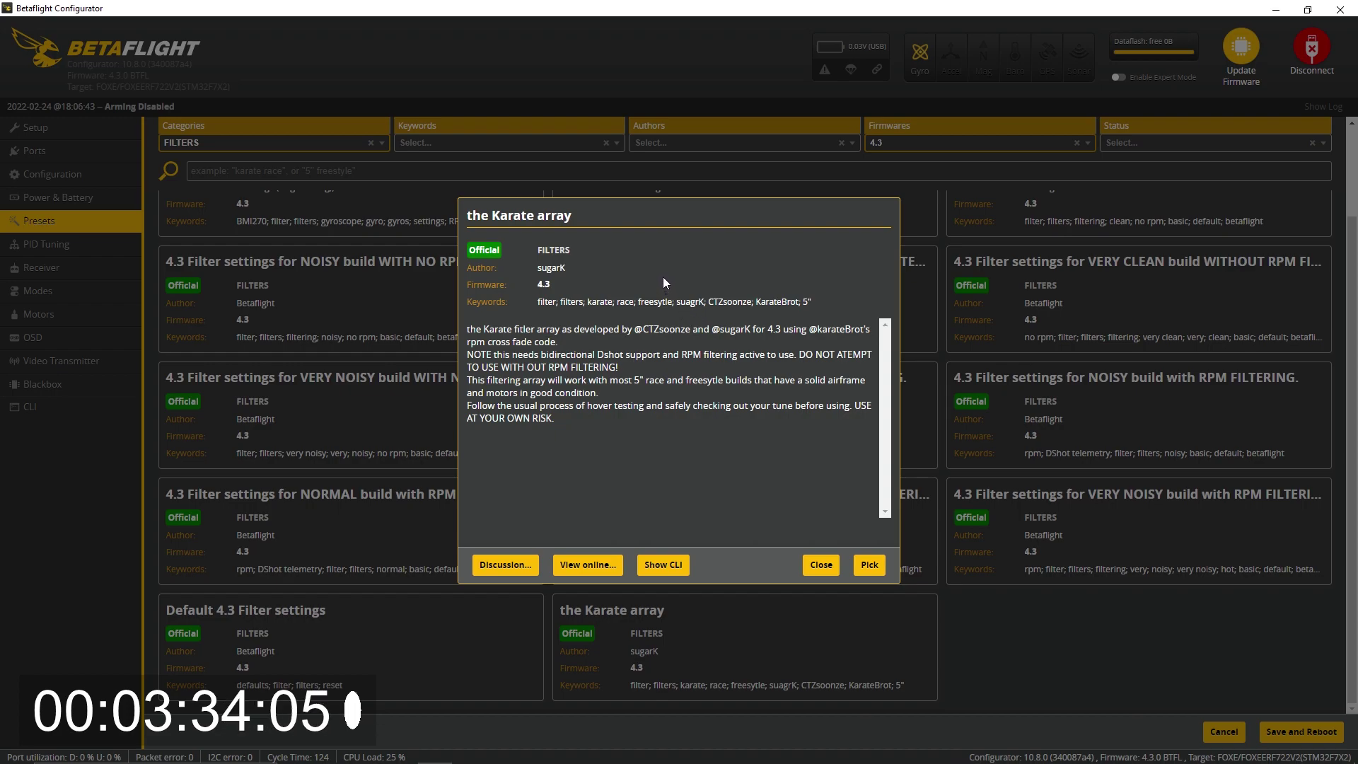
{"action": "left_click", "coordinate": [823, 565]}
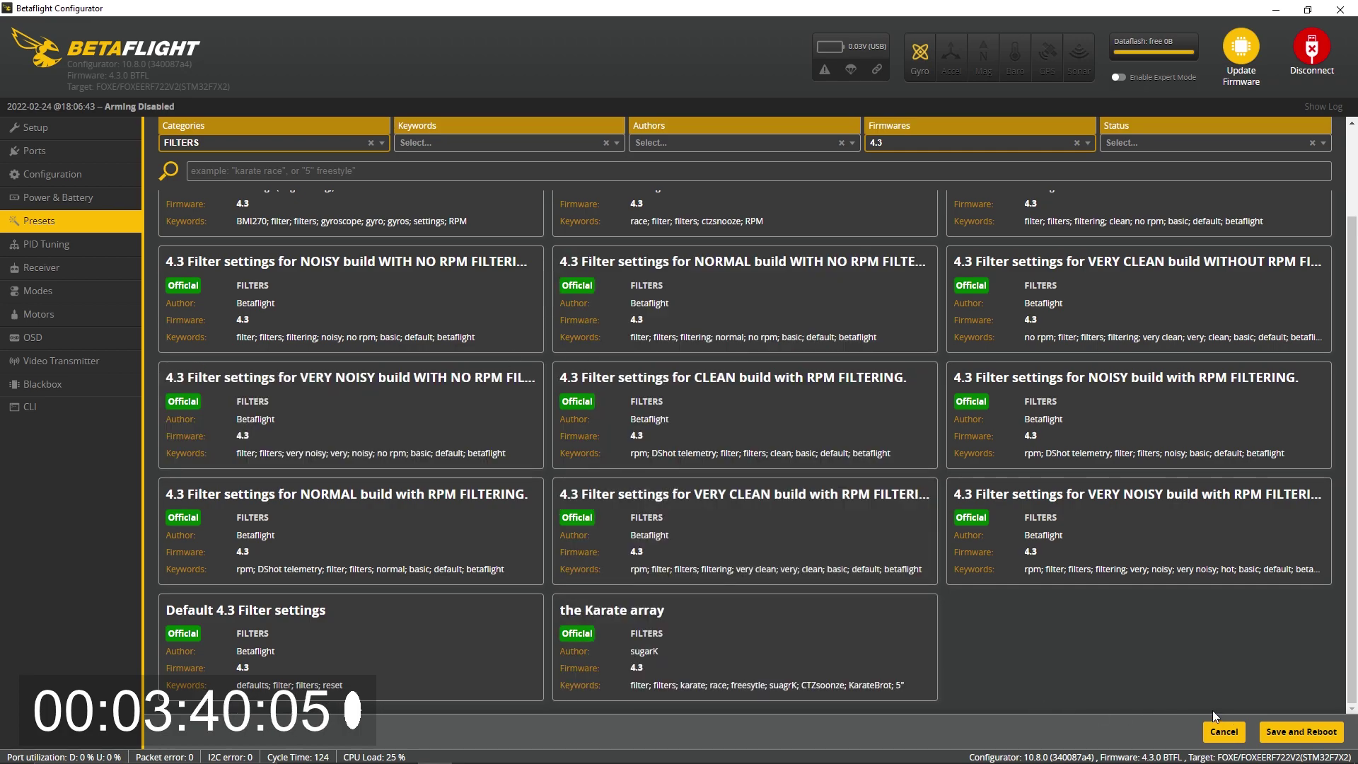
Step: Save the picked preset to the board with a reboot and reconnect
{"action": "scroll", "coordinate": [841, 679], "scroll_direction": "up", "scroll_amount": 2}
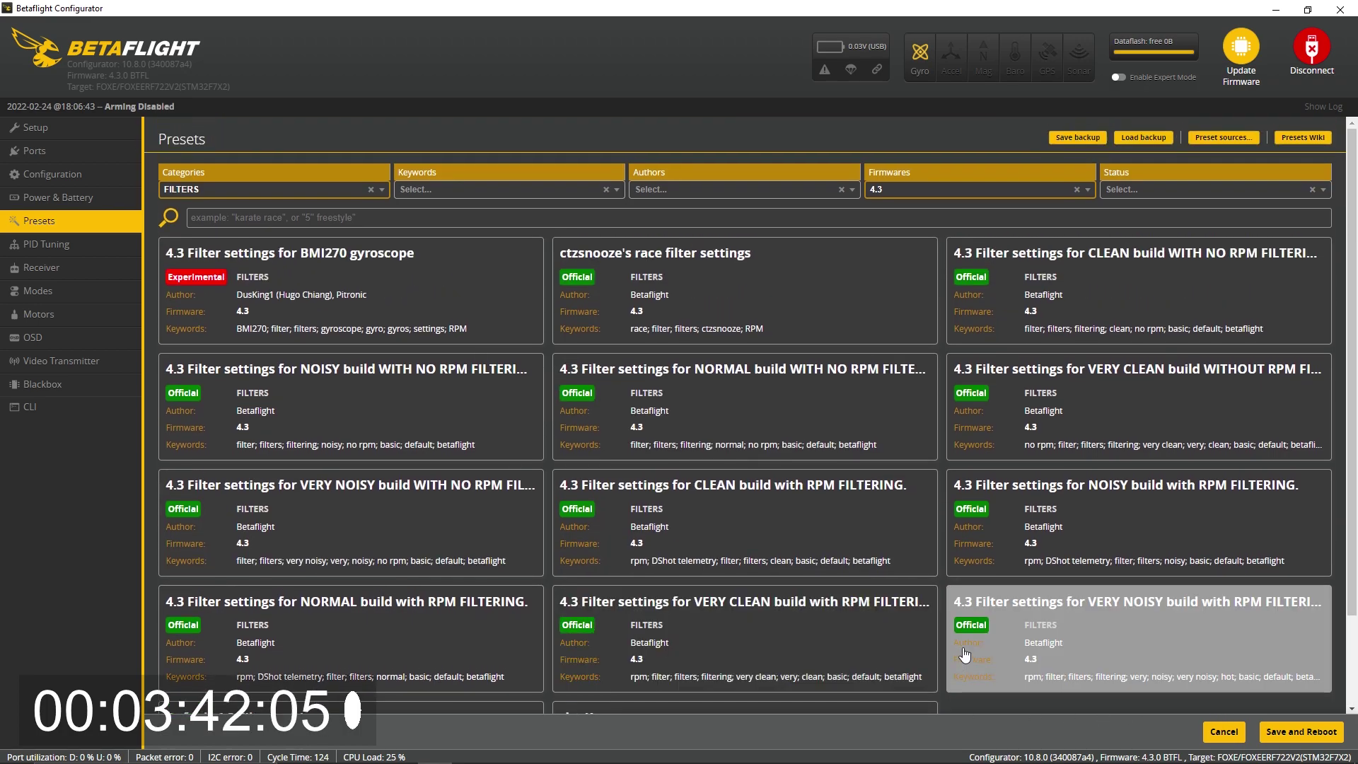
{"action": "left_click", "coordinate": [1309, 732]}
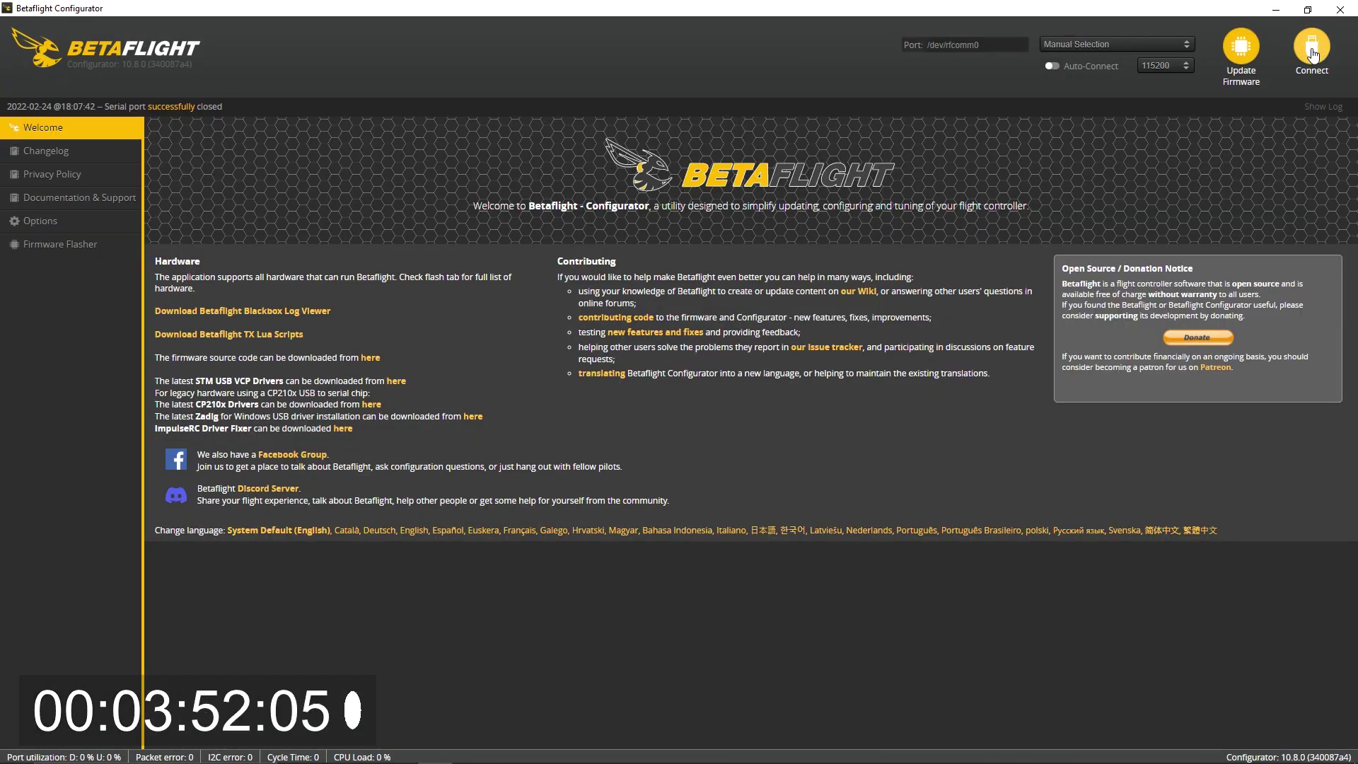
{"action": "left_click", "coordinate": [1312, 56]}
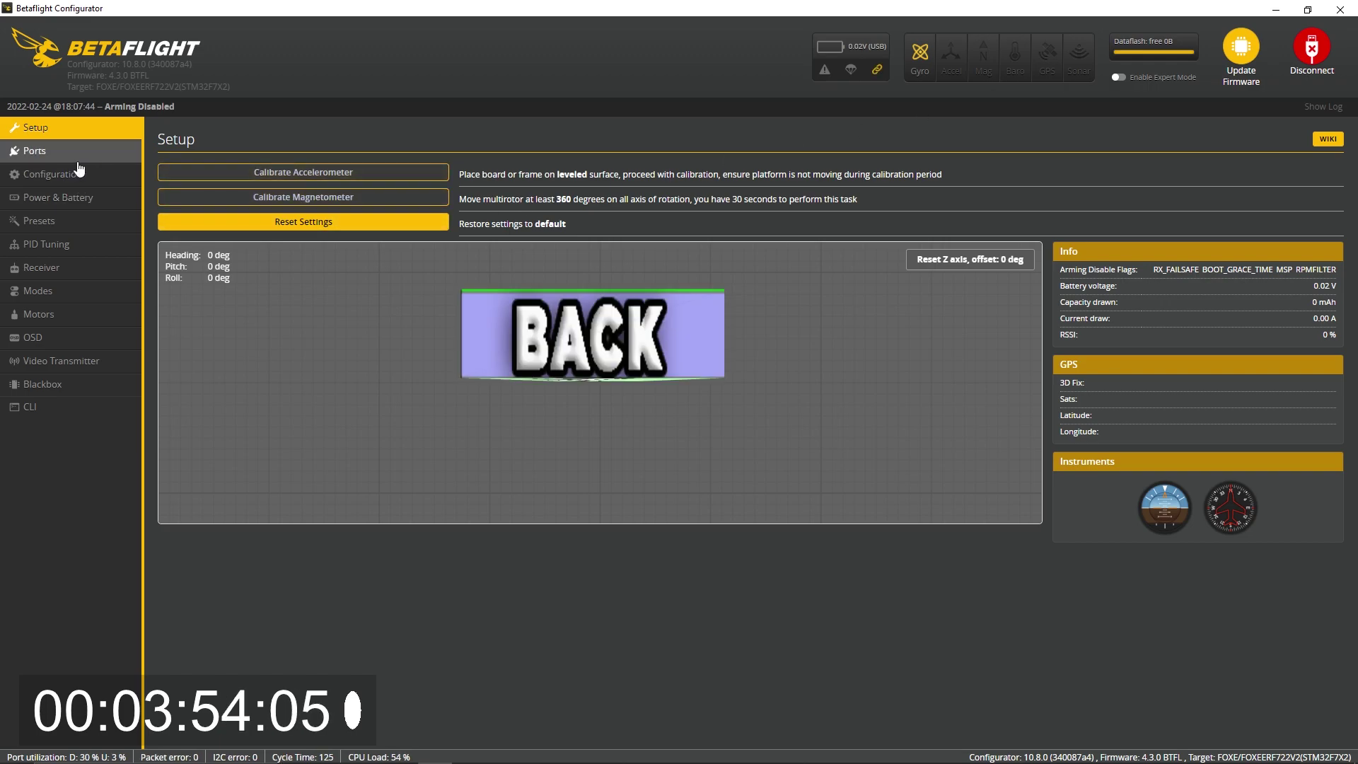
Step: Check the board's serial port assignments and its ESC/motor protocol settings
{"action": "left_click", "coordinate": [43, 150]}
{"action": "left_click", "coordinate": [74, 188]}
{"action": "left_click", "coordinate": [73, 177]}
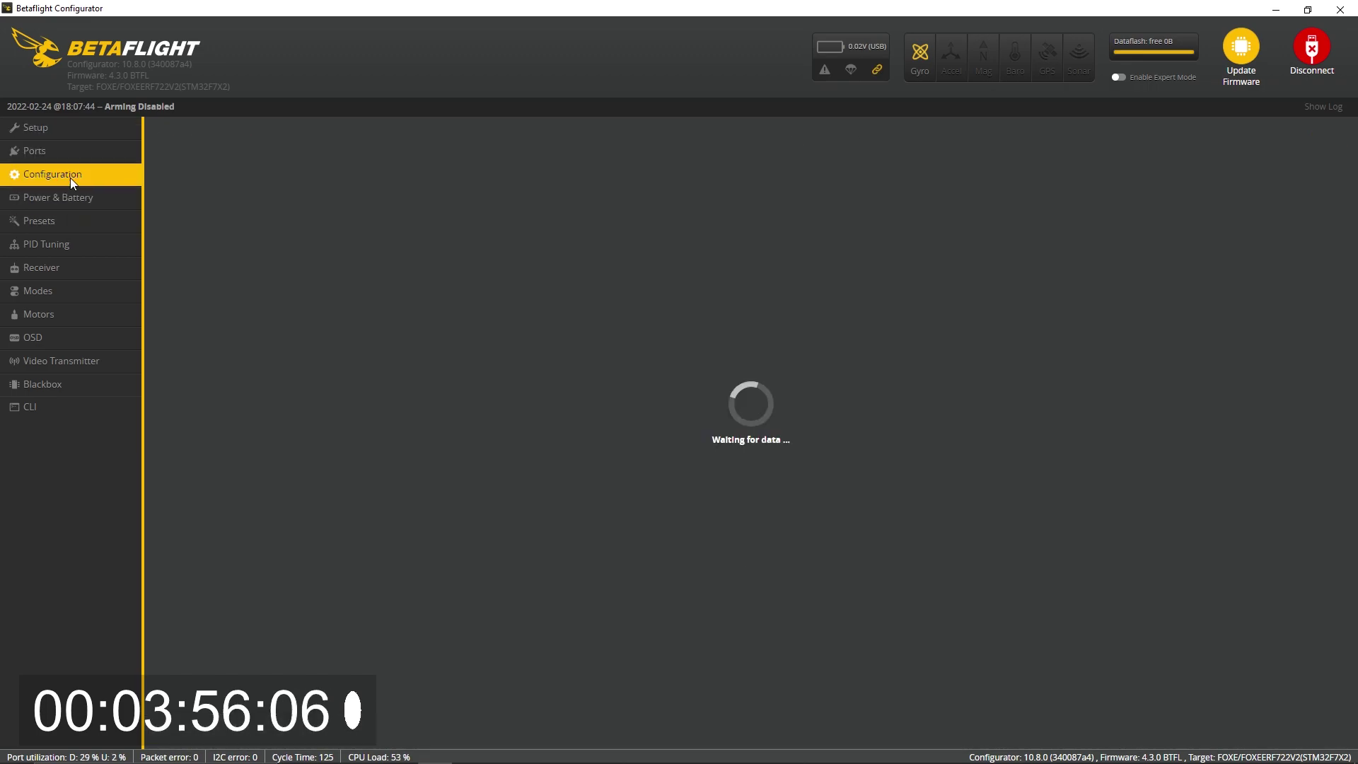
{"action": "left_click", "coordinate": [69, 154]}
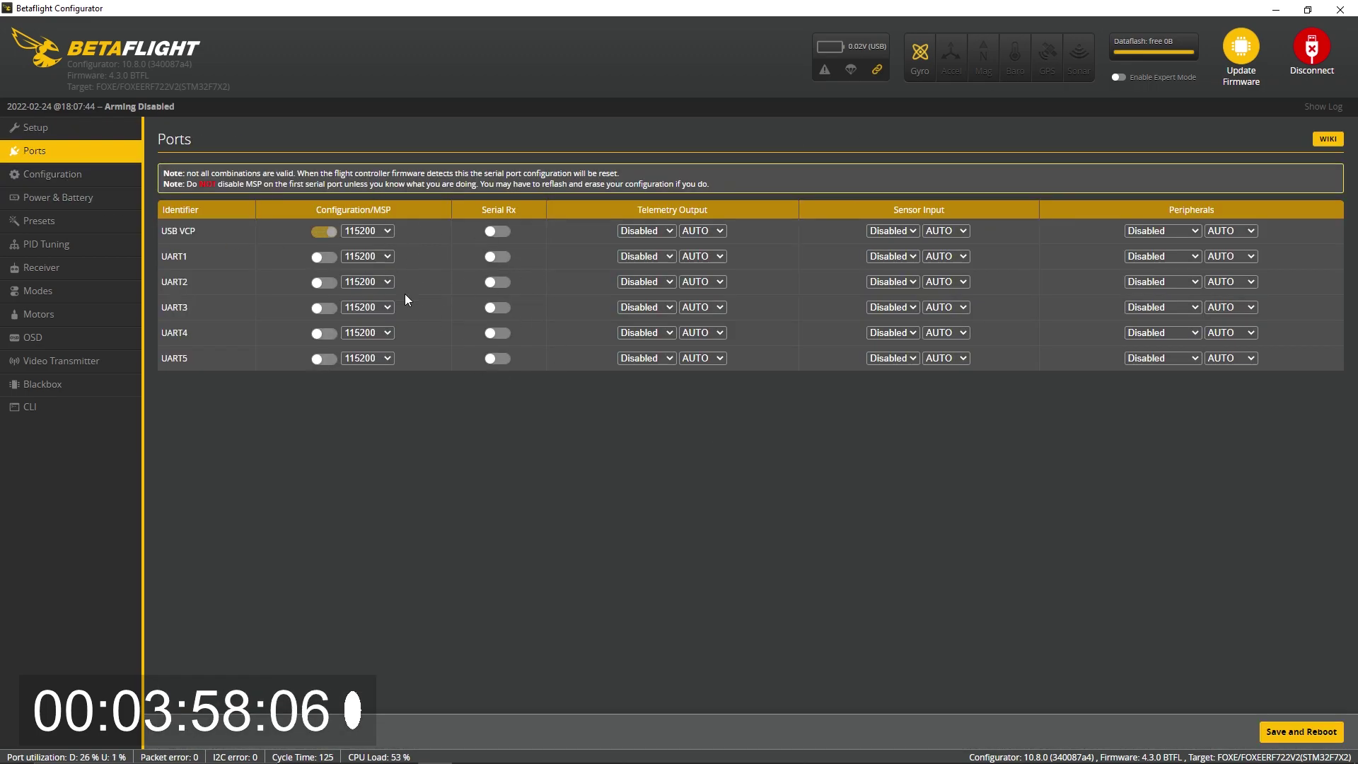
{"action": "left_click", "coordinate": [44, 314]}
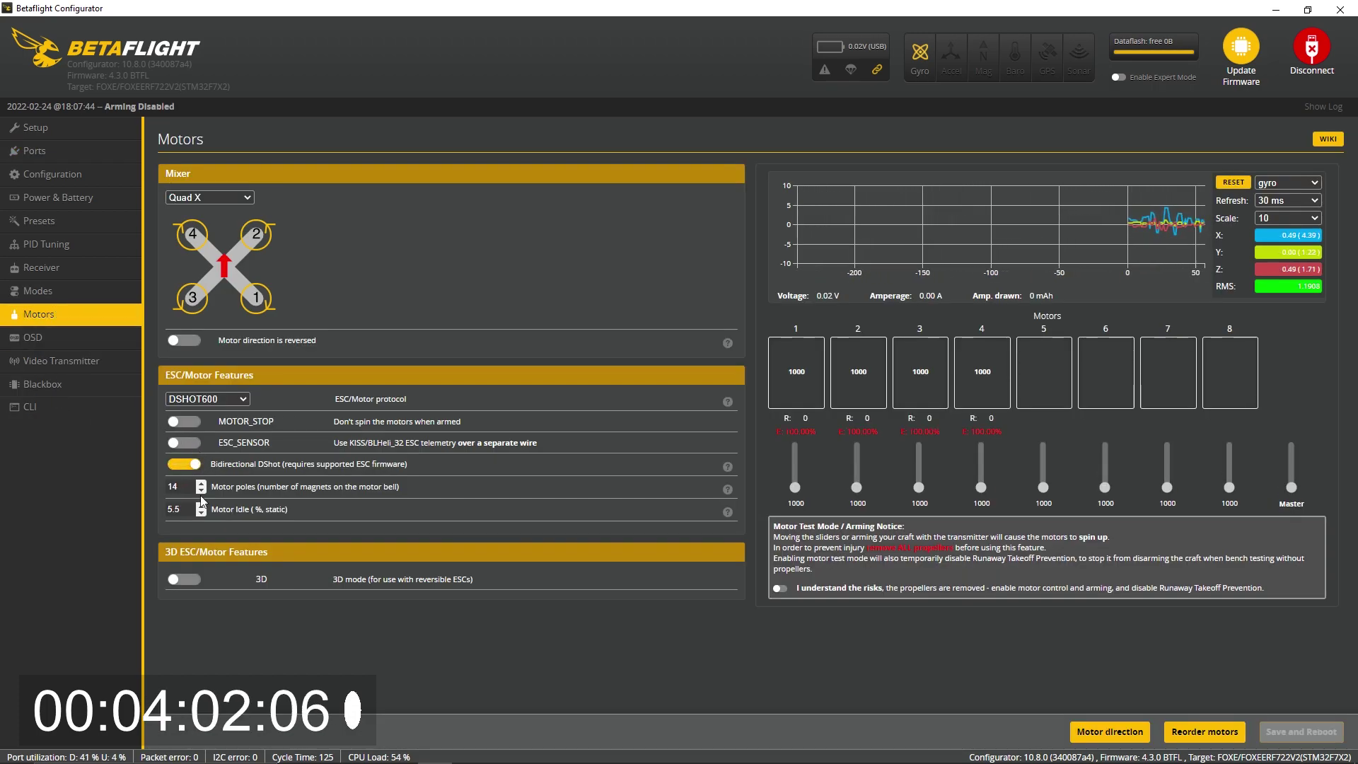
Step: Add AUTO channel ranges of 1300 to 1700 for the ARM and BEEPER modes, hide the unused modes, and save
{"action": "left_click", "coordinate": [60, 290]}
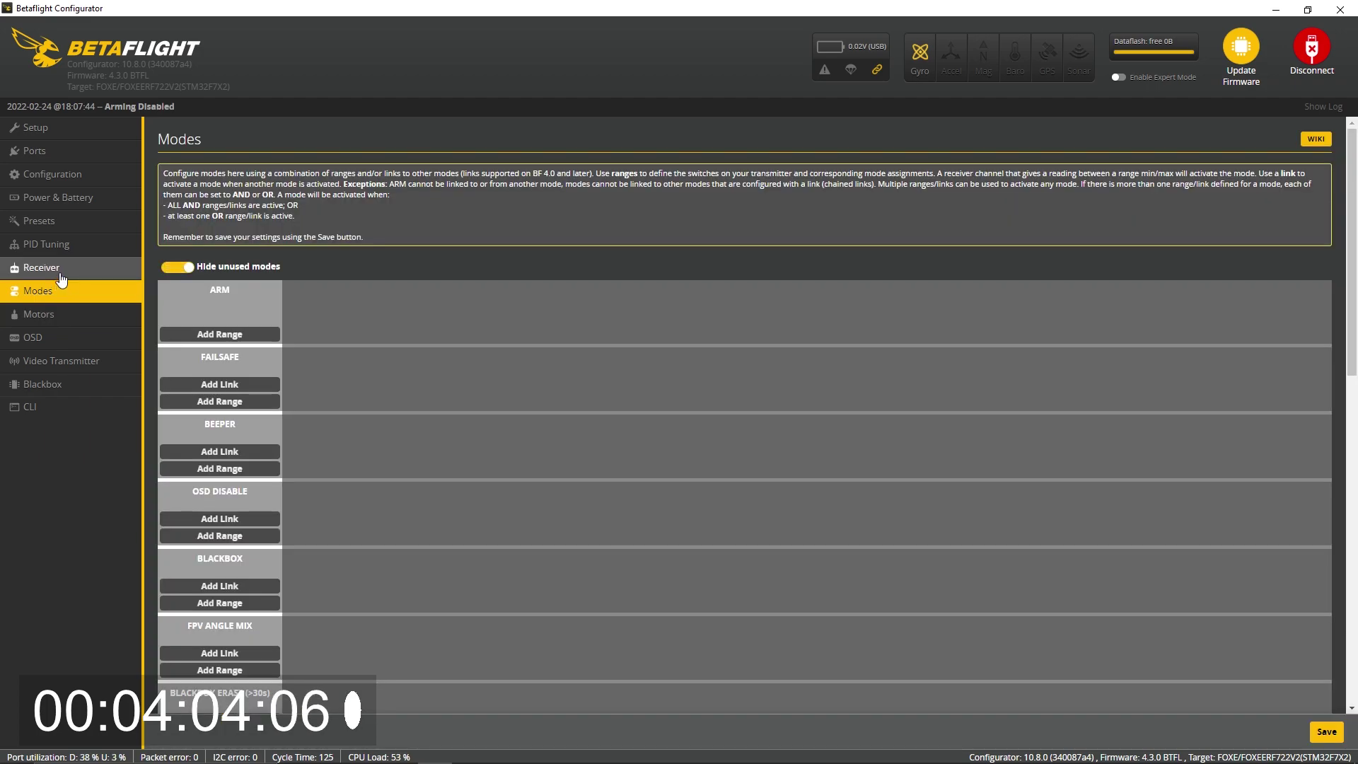
{"action": "left_click", "coordinate": [243, 340]}
{"action": "left_click", "coordinate": [178, 267]}
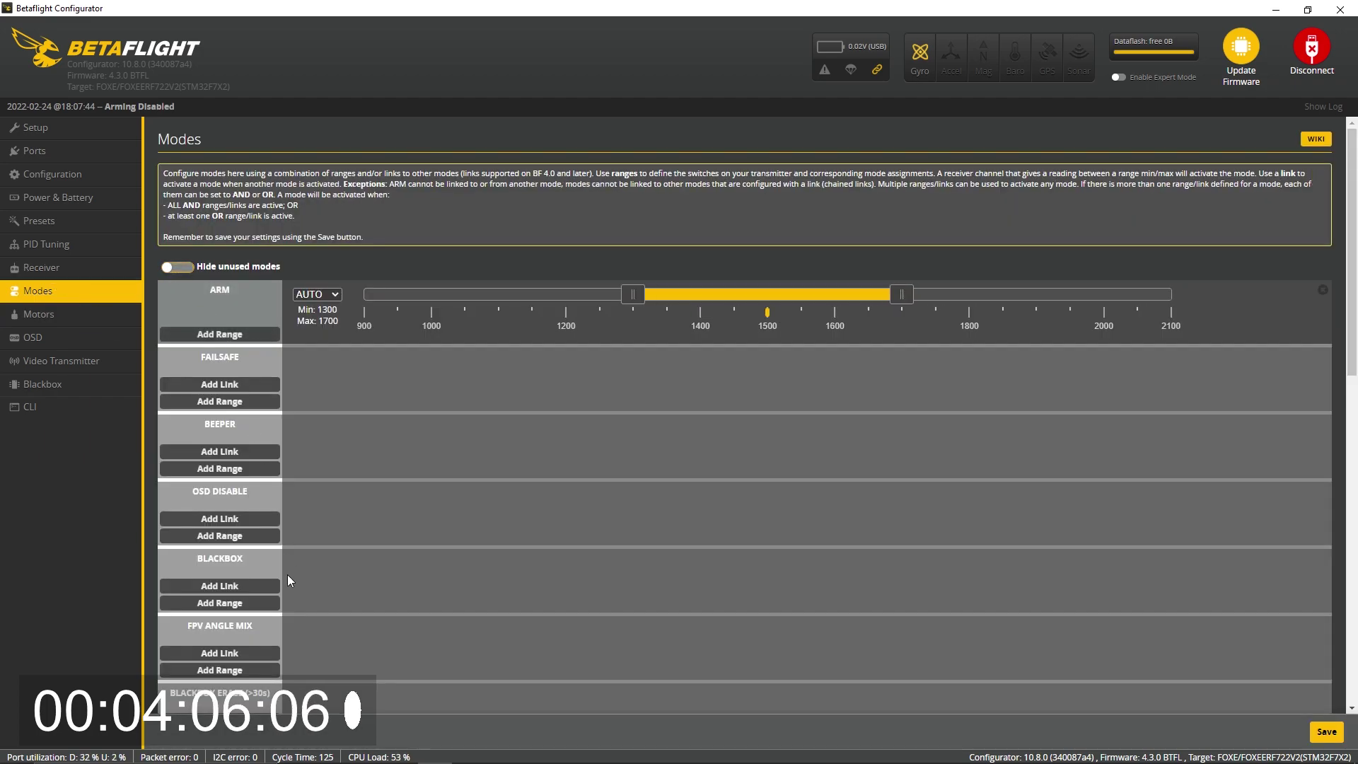
{"action": "scroll", "coordinate": [269, 593], "scroll_direction": "down", "scroll_amount": 20}
{"action": "scroll", "coordinate": [212, 499], "scroll_direction": "down", "scroll_amount": 2}
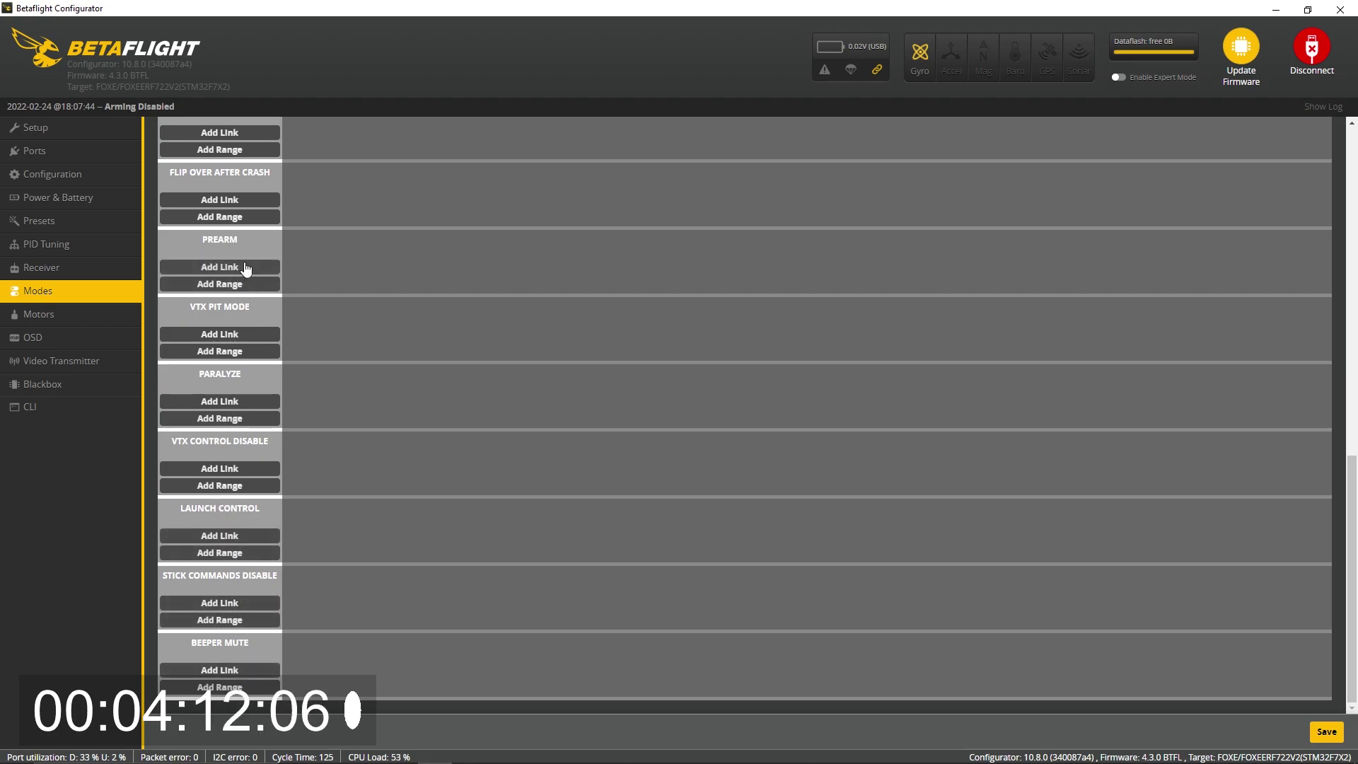
{"action": "scroll", "coordinate": [247, 495], "scroll_direction": "up", "scroll_amount": 5}
{"action": "scroll", "coordinate": [250, 559], "scroll_direction": "up", "scroll_amount": 4}
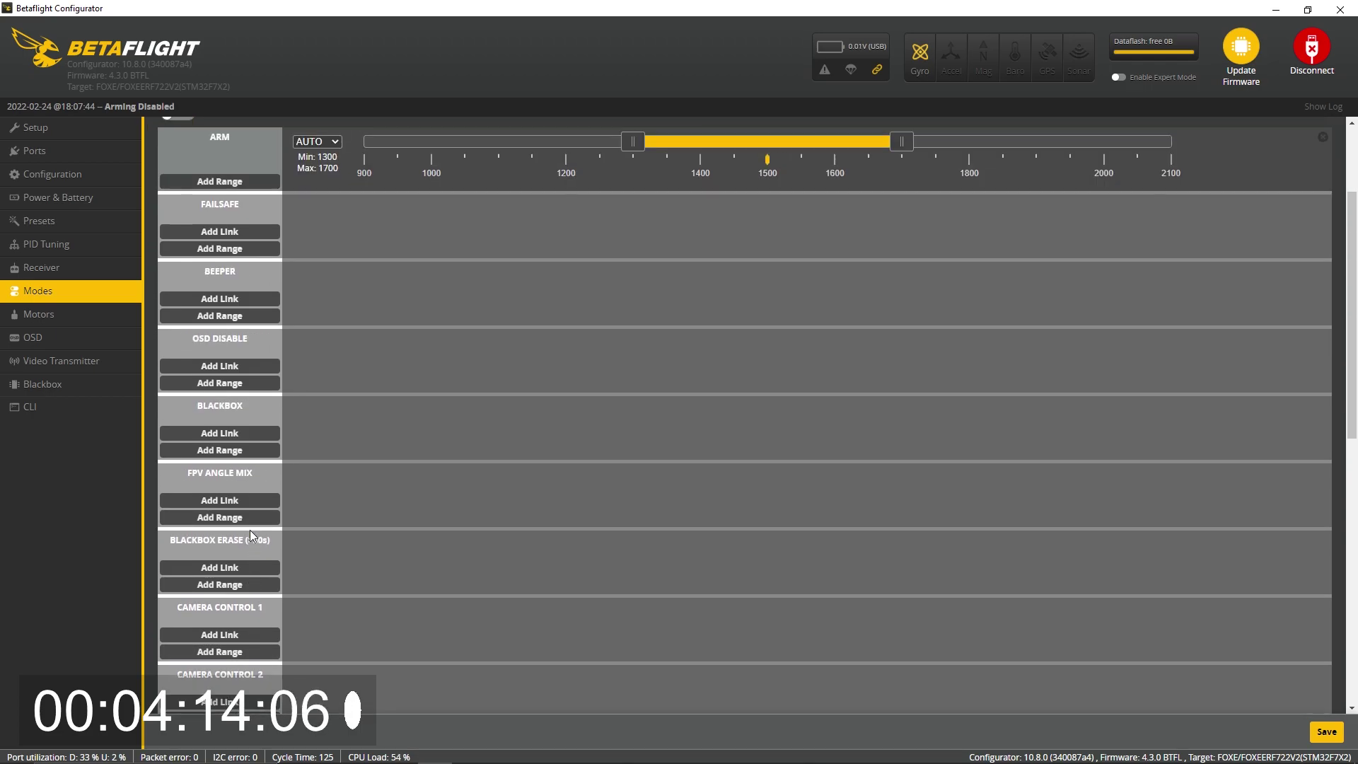
{"action": "left_click", "coordinate": [262, 317]}
{"action": "scroll", "coordinate": [320, 512], "scroll_direction": "up", "scroll_amount": 3}
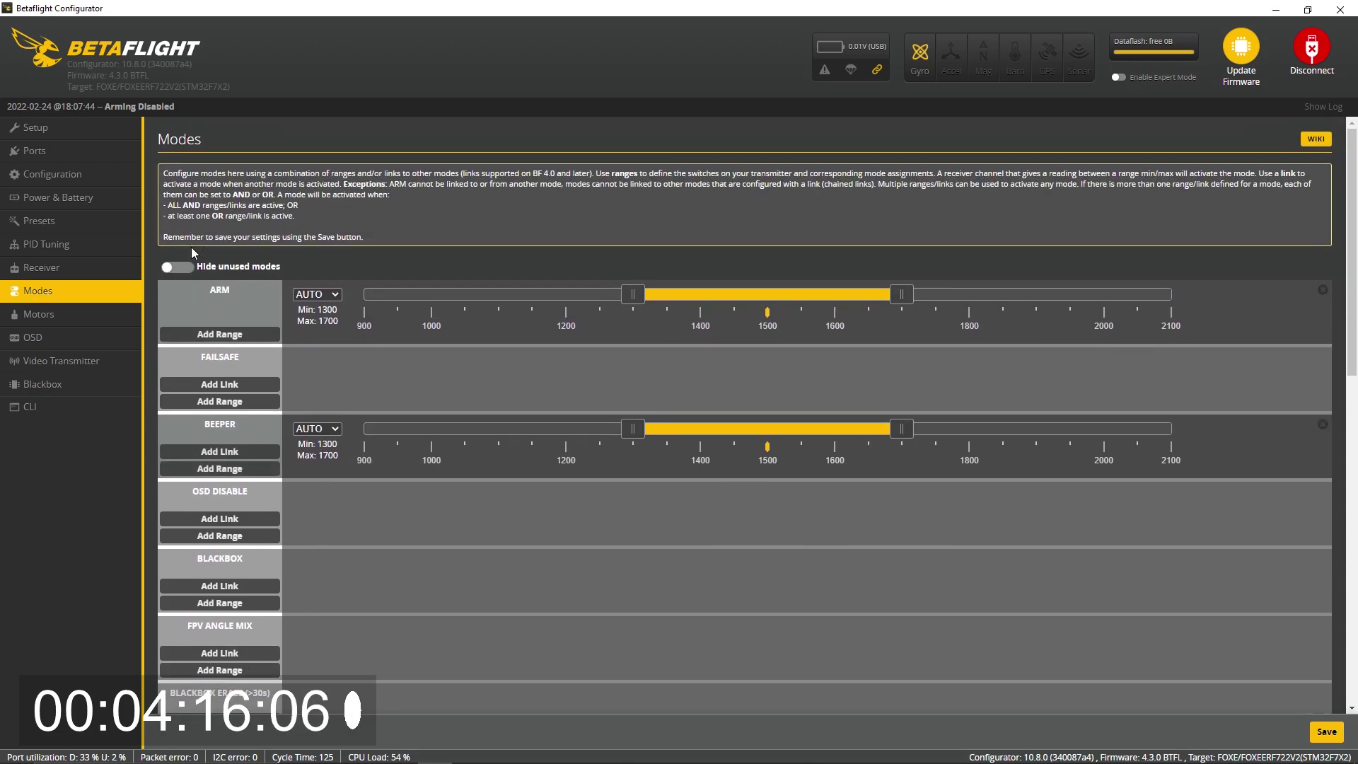
{"action": "left_click", "coordinate": [178, 266]}
{"action": "left_click", "coordinate": [1326, 731]}
Step: Set the craft name to JBox and save the configuration with a reboot
{"action": "left_click", "coordinate": [126, 337]}
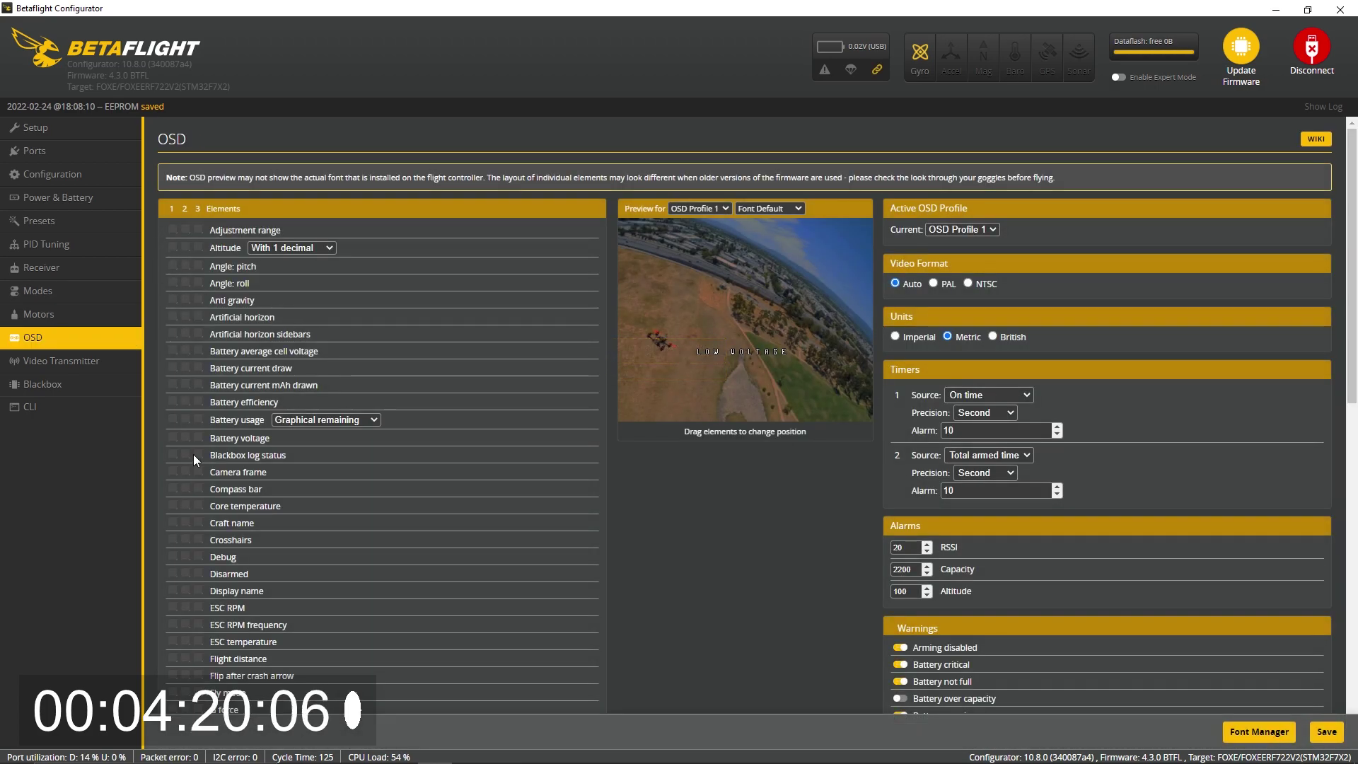
{"action": "left_click", "coordinate": [50, 180]}
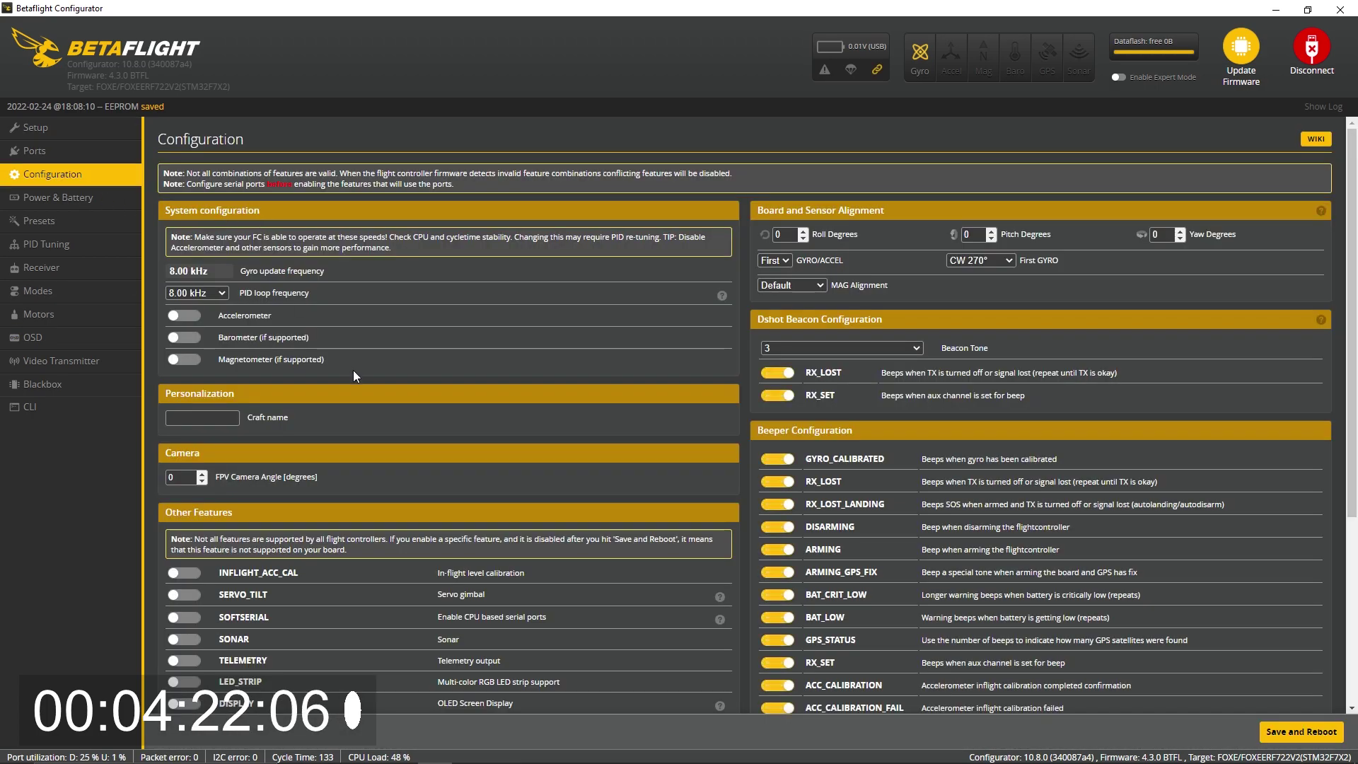
{"action": "left_click", "coordinate": [203, 416]}
{"action": "type", "text": "JBox"}
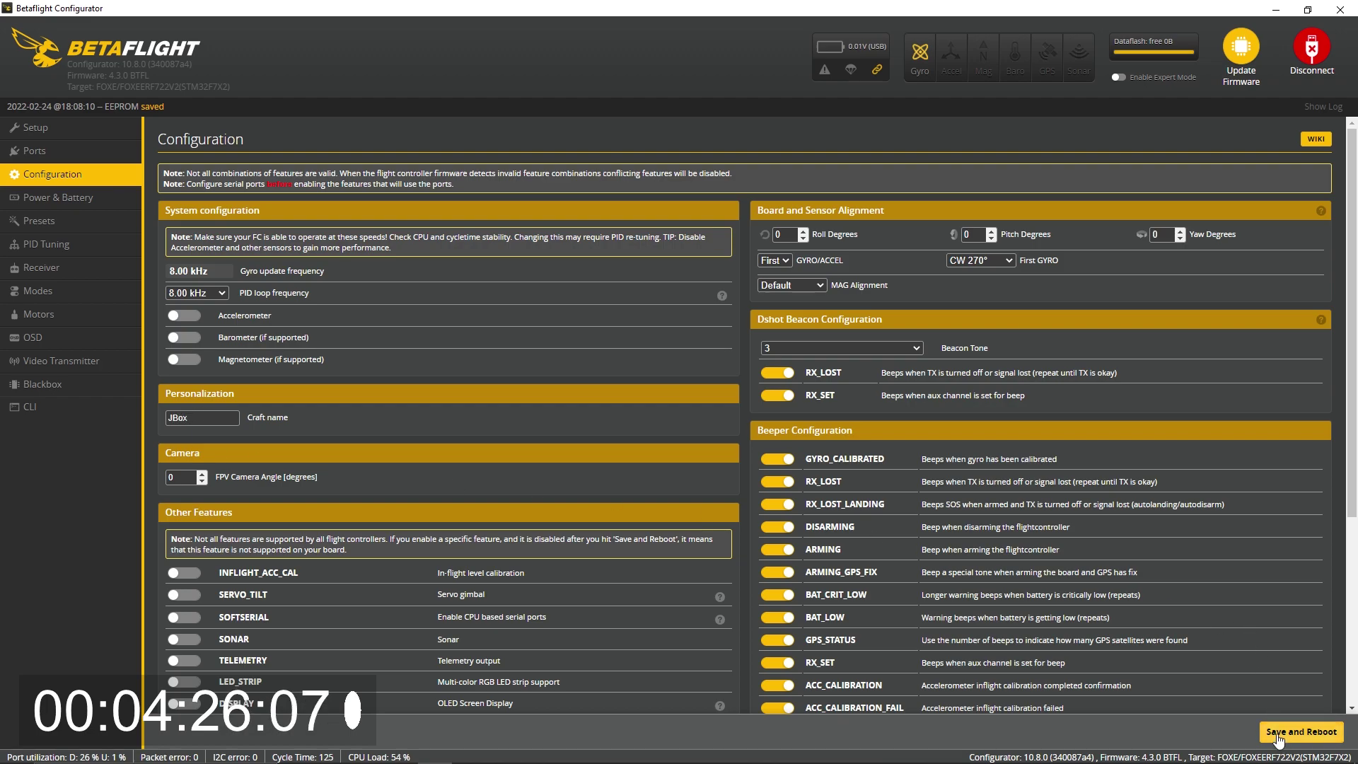
{"action": "left_click", "coordinate": [1279, 736]}
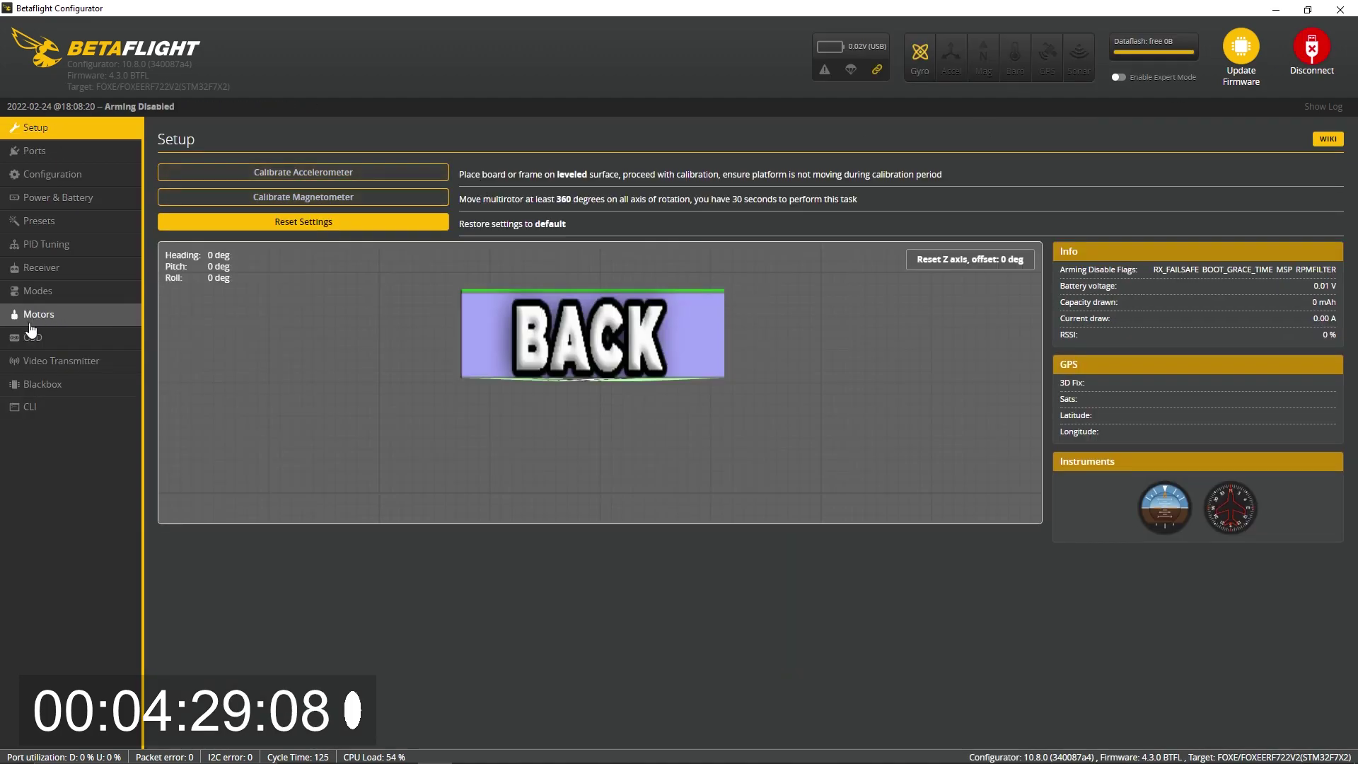
Step: Enable the Throttle position element for OSD profile 1
{"action": "left_click", "coordinate": [36, 337]}
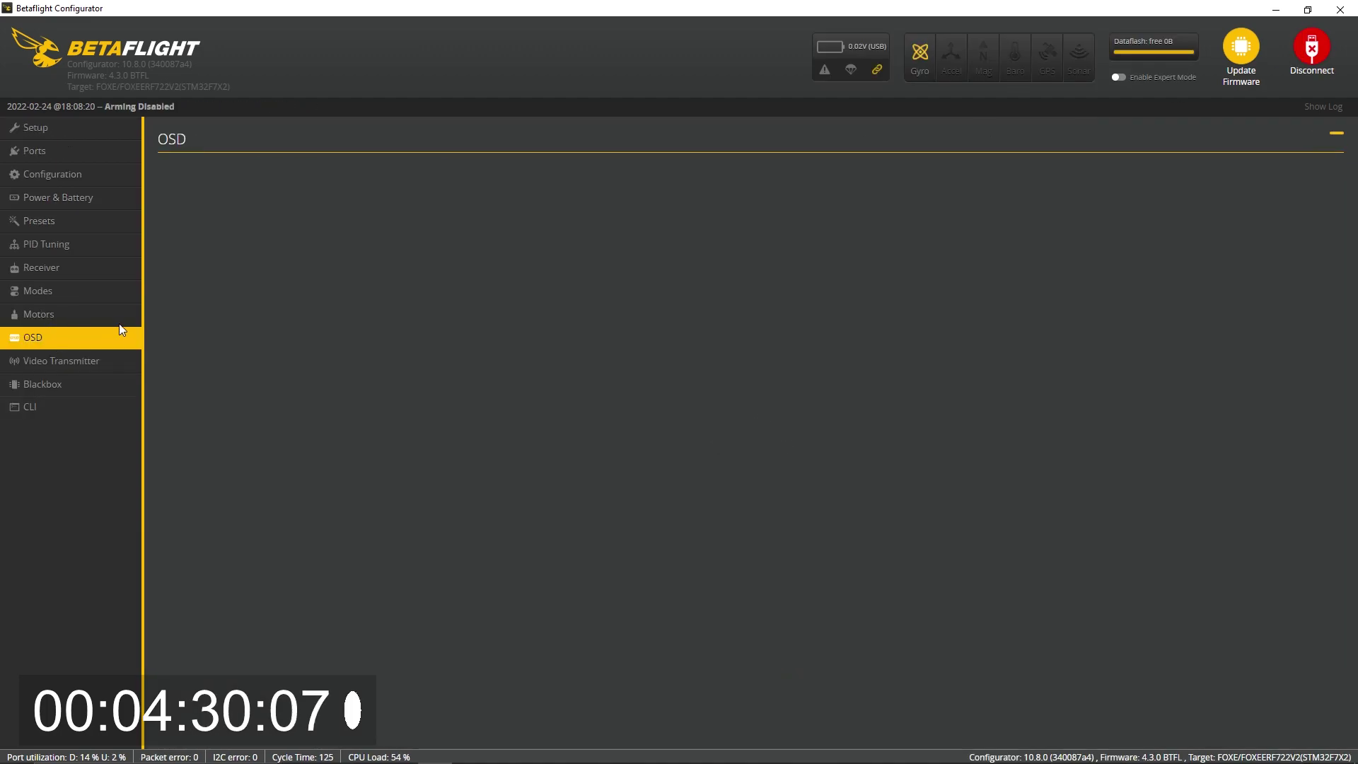
{"action": "scroll", "coordinate": [243, 519], "scroll_direction": "down", "scroll_amount": 8}
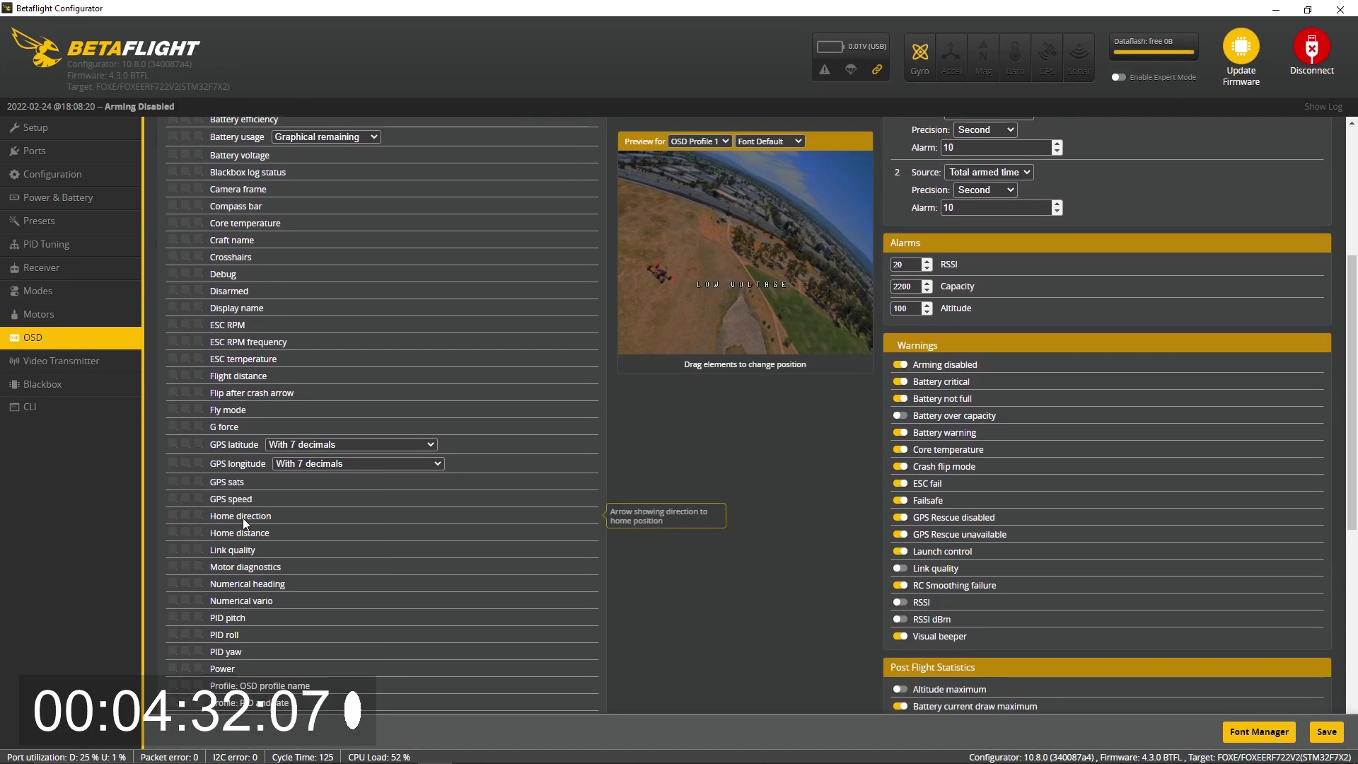
{"action": "scroll", "coordinate": [231, 530], "scroll_direction": "down", "scroll_amount": 2}
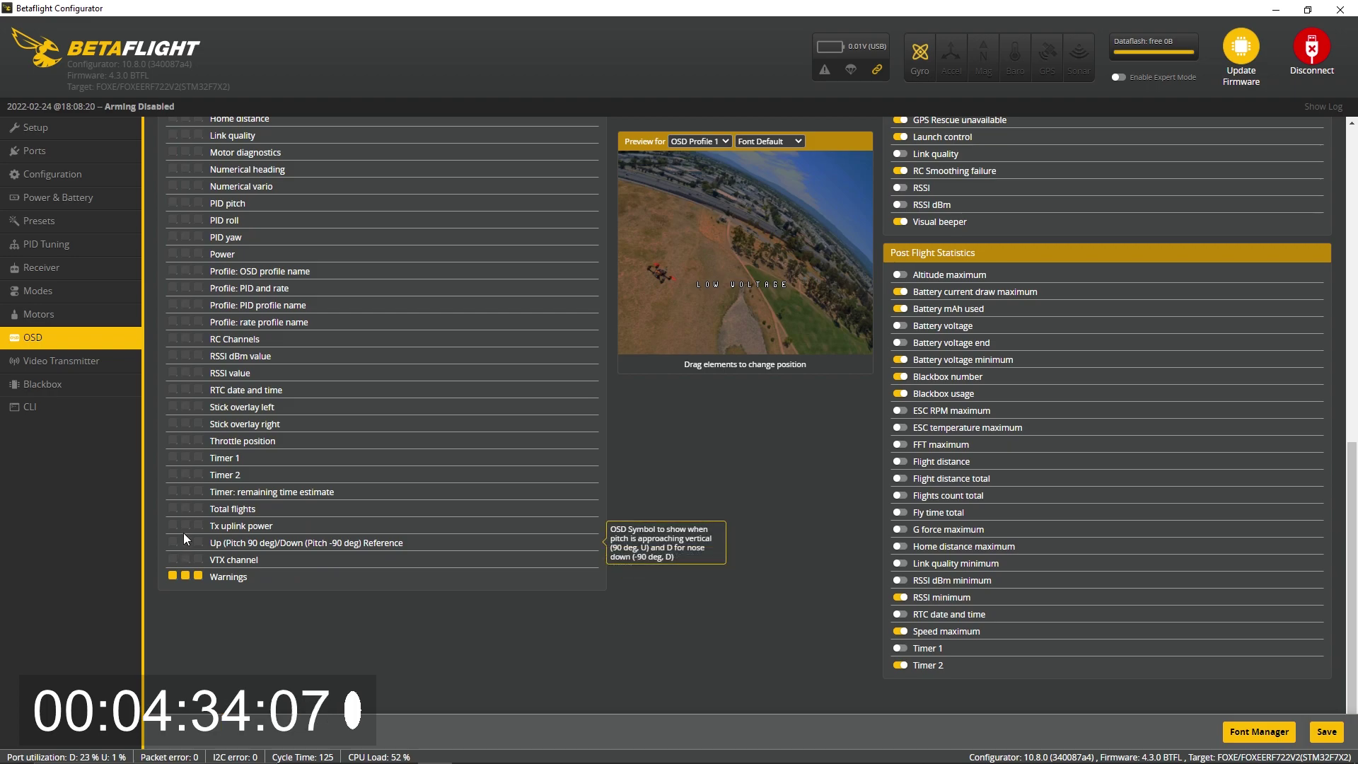
{"action": "scroll", "coordinate": [183, 535], "scroll_direction": "up", "scroll_amount": 2}
{"action": "left_click", "coordinate": [172, 582]}
{"action": "scroll", "coordinate": [375, 455], "scroll_direction": "up", "scroll_amount": 1}
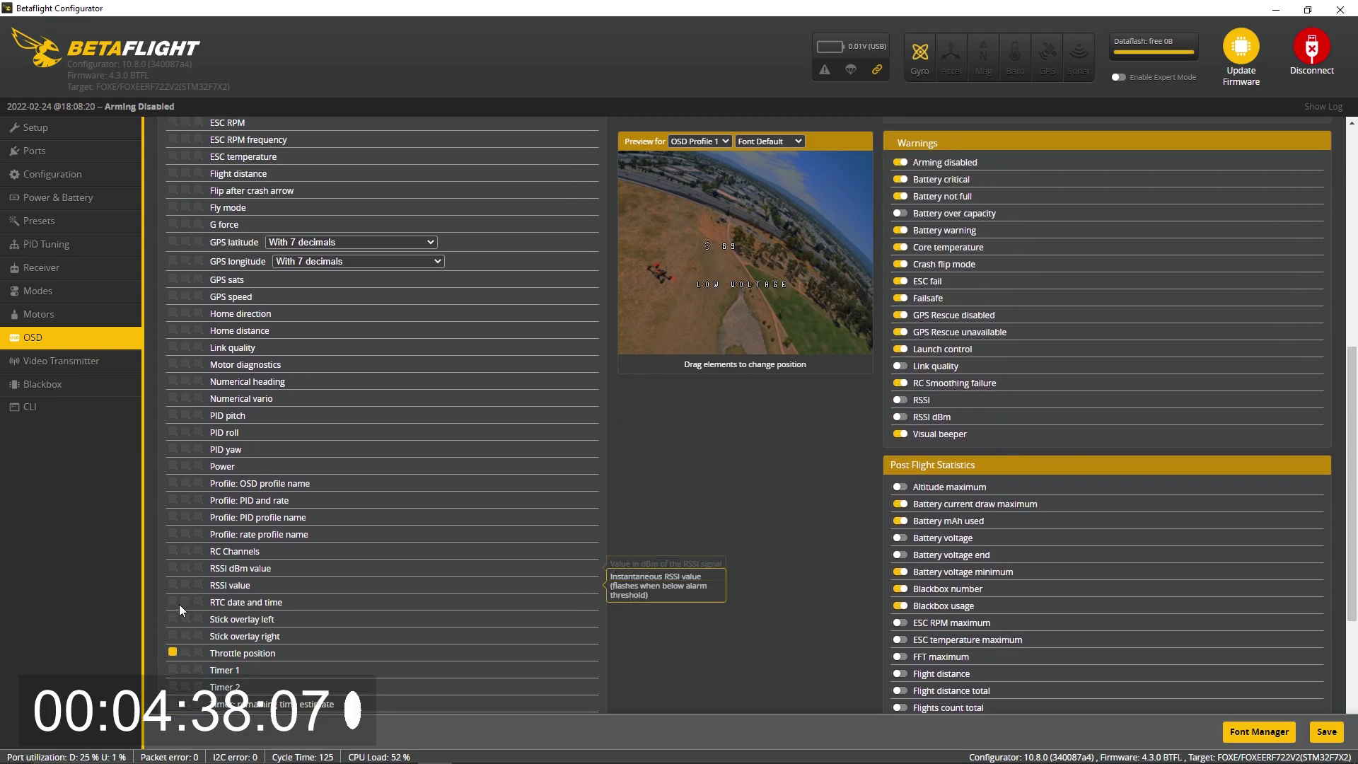
{"action": "scroll", "coordinate": [287, 560], "scroll_direction": "up", "scroll_amount": 5}
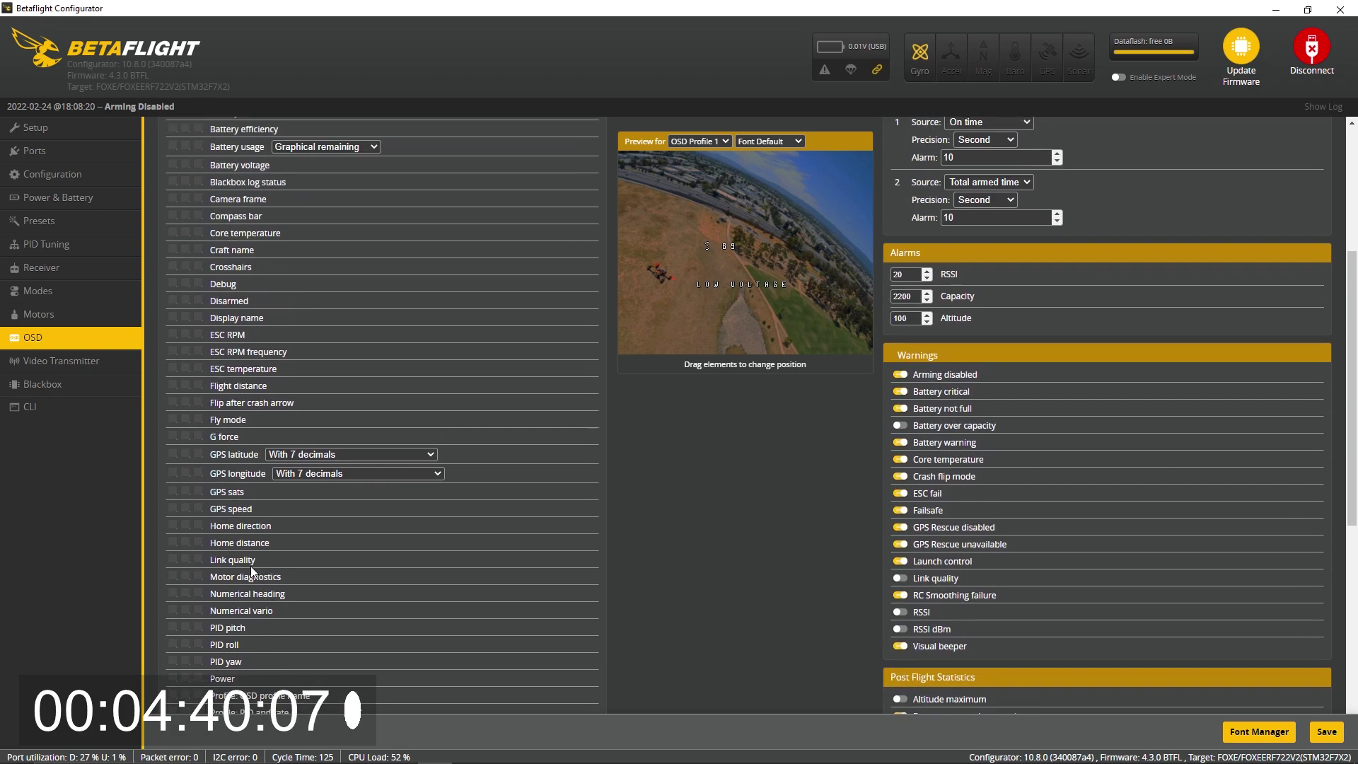
Step: Enable the Craft name and Battery voltage elements for OSD profile 1 and arrange the elements in the preview's upper corners
{"action": "scroll", "coordinate": [188, 562], "scroll_direction": "up", "scroll_amount": 1}
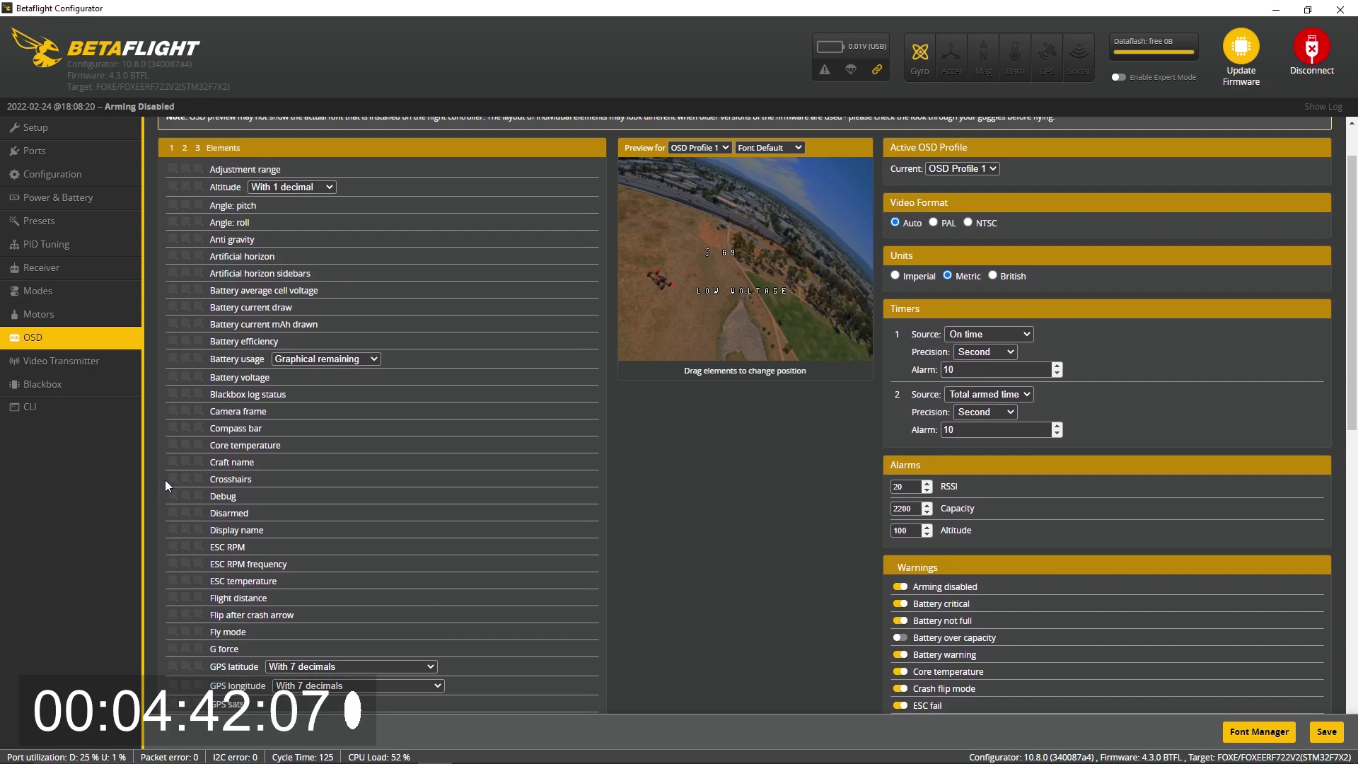
{"action": "left_click", "coordinate": [173, 461]}
{"action": "left_click", "coordinate": [172, 377]}
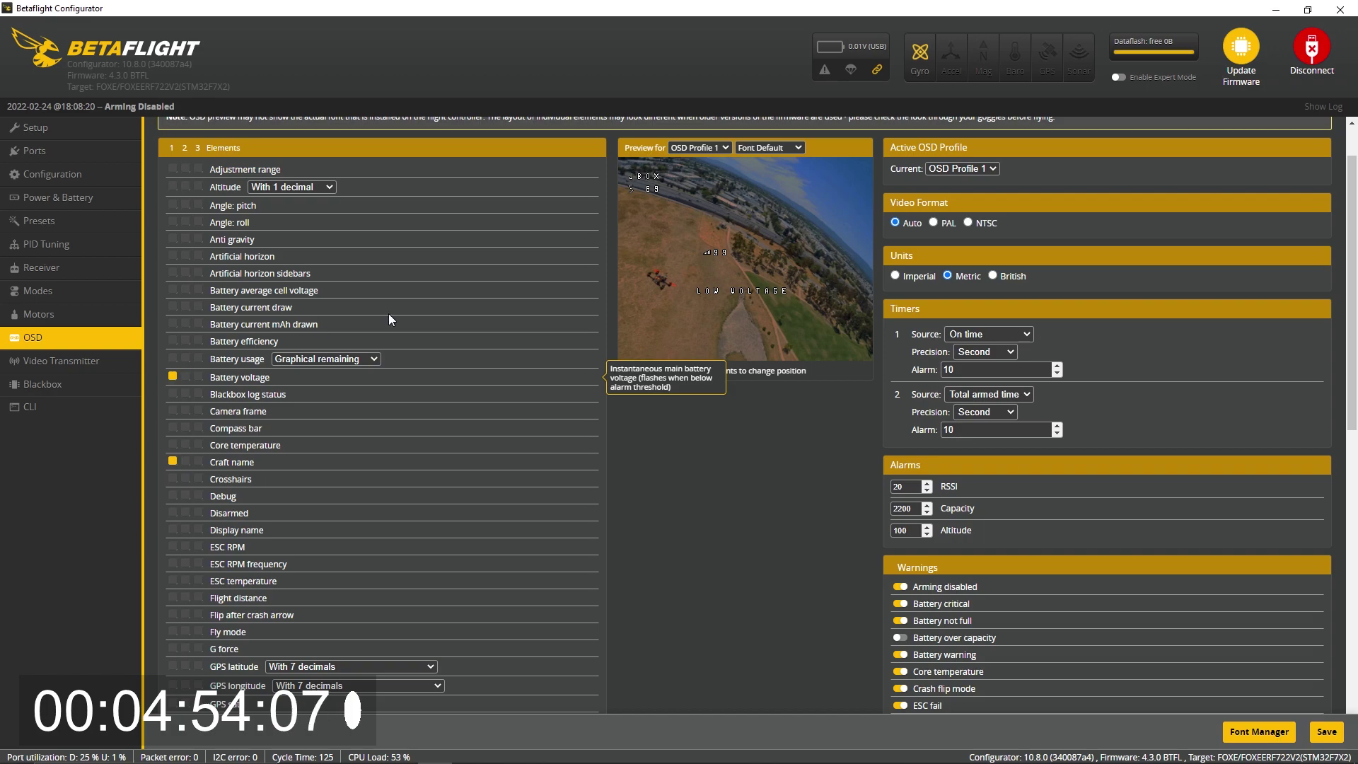
{"action": "left_click_drag", "start_coordinate": [824, 187], "coordinate": [814, 181]}
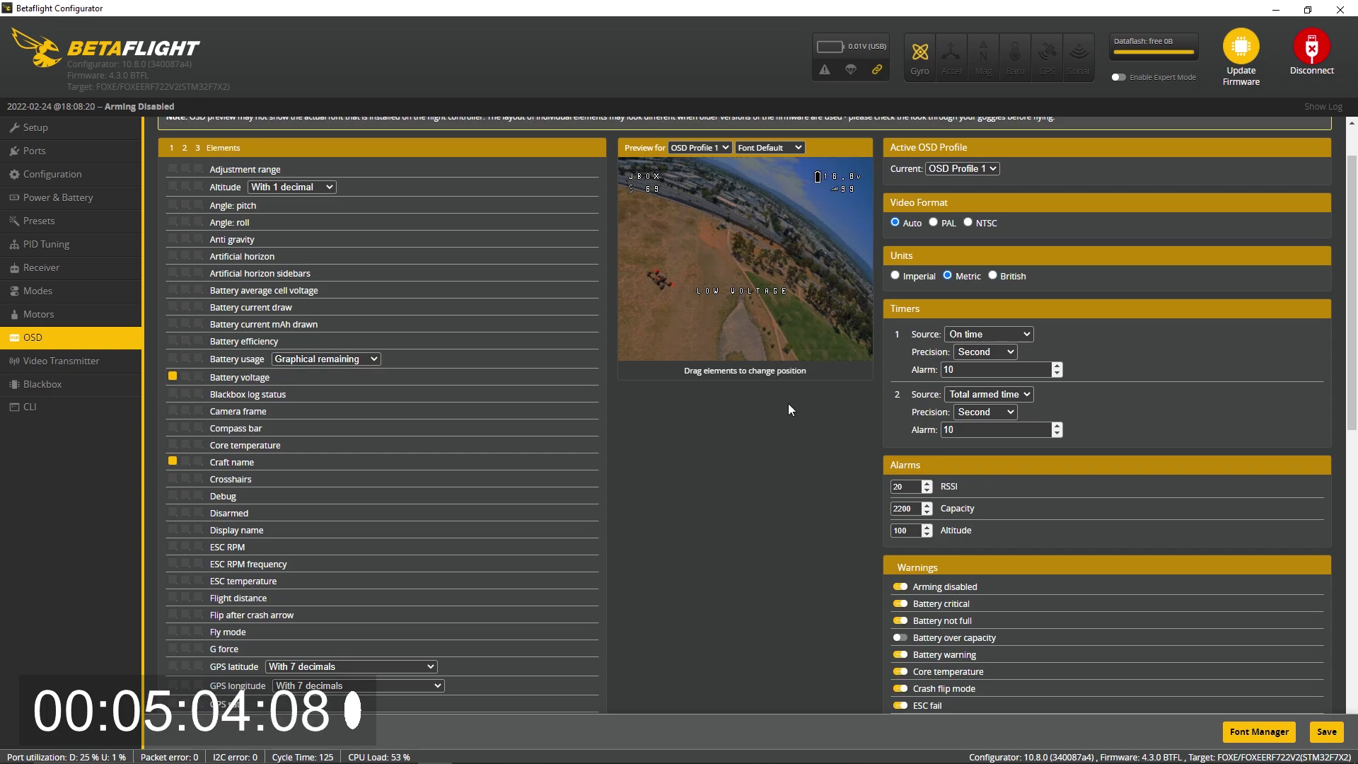
Step: Save the OSD settings and upload the Clarity font preset to the board
{"action": "left_click", "coordinate": [1285, 734]}
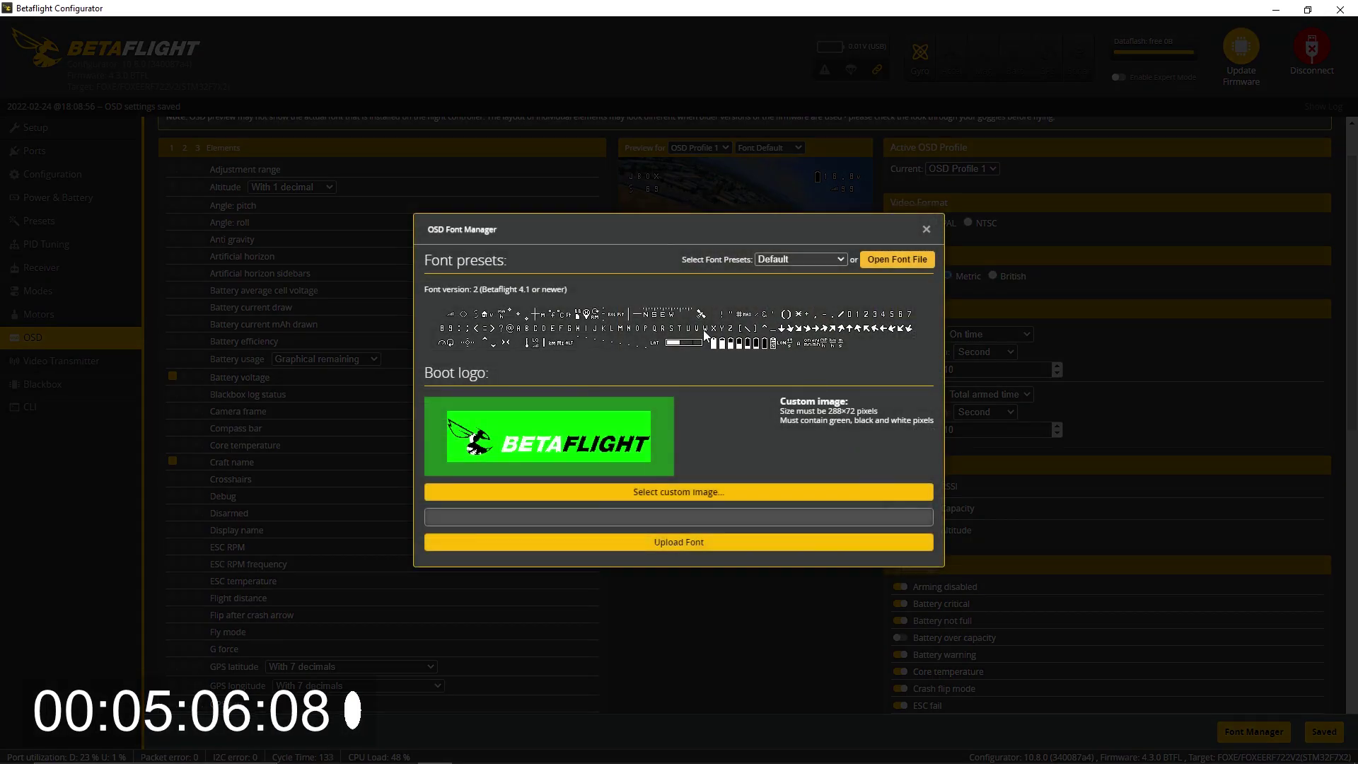
{"action": "left_click", "coordinate": [829, 259]}
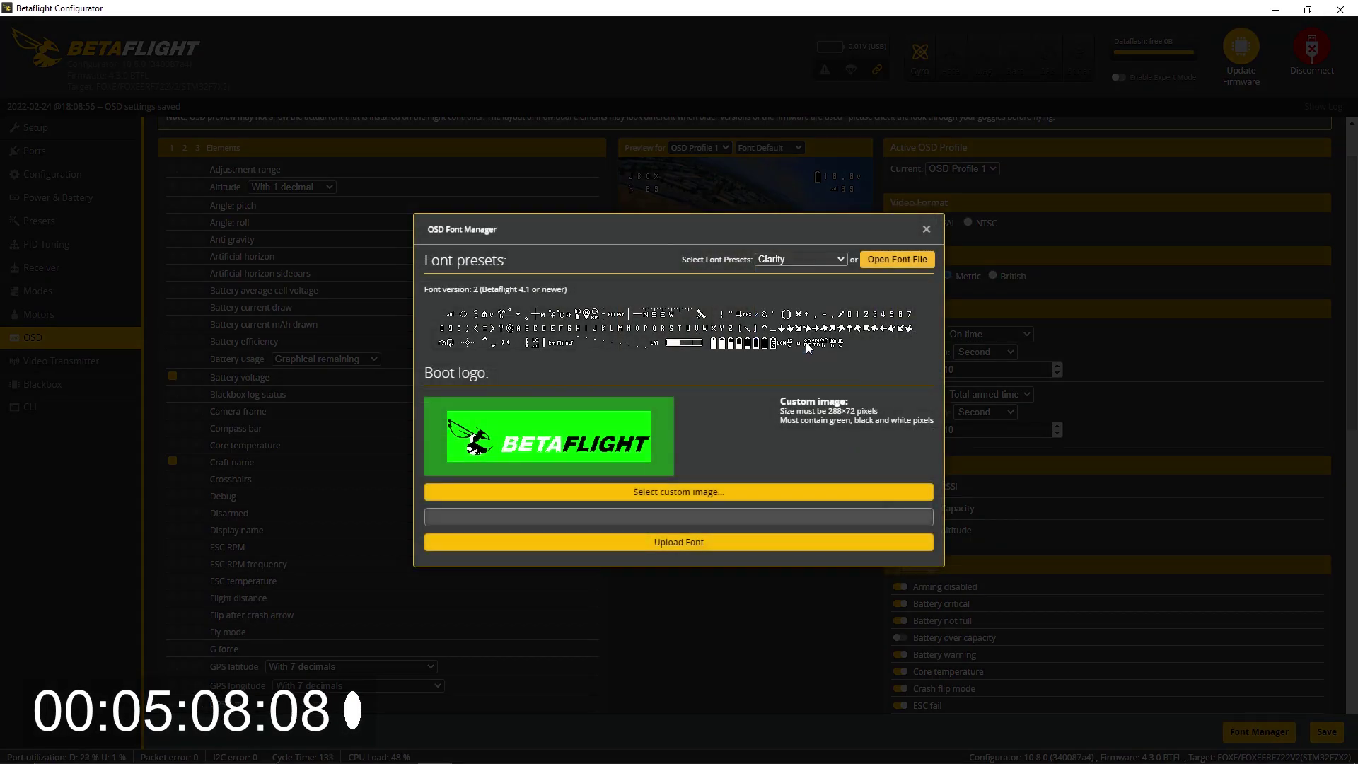
{"action": "left_click", "coordinate": [704, 543]}
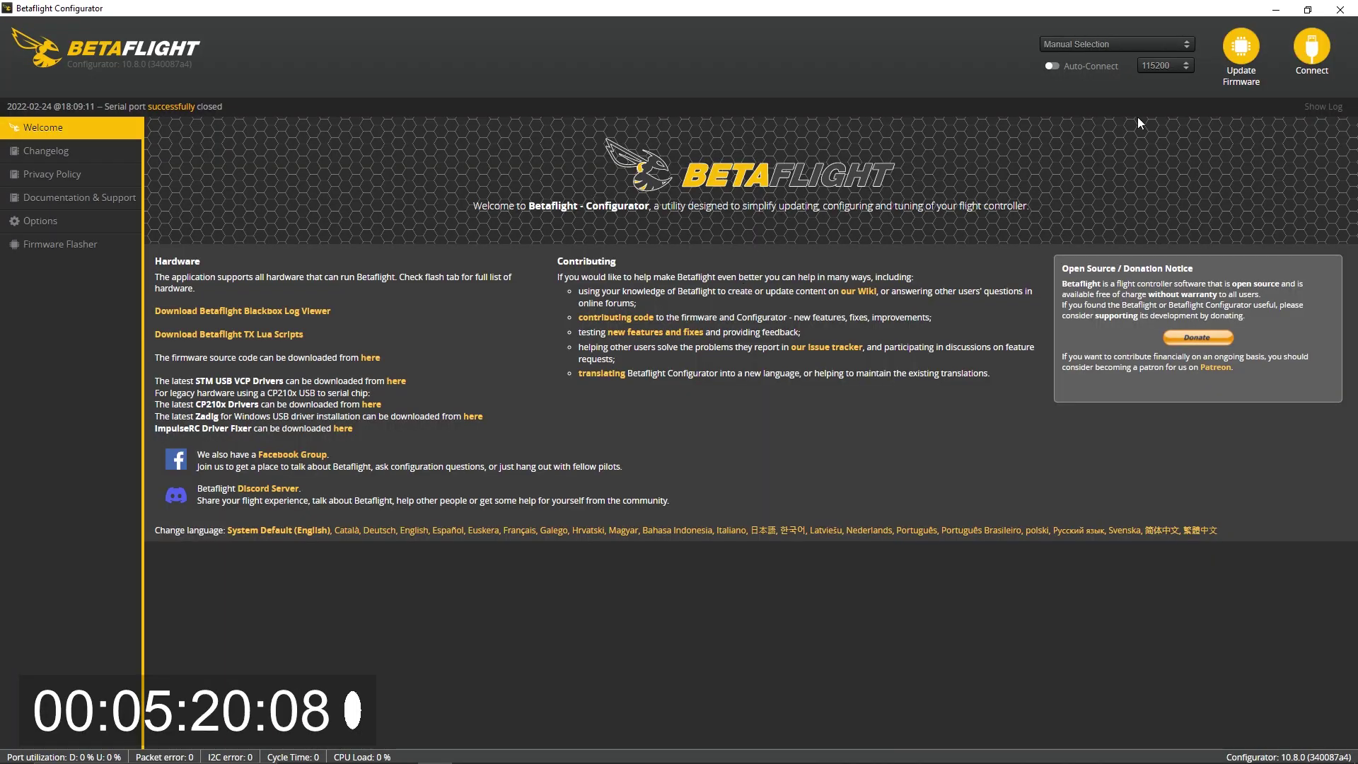
Step: Reconnect to the board, set the PID loop frequency to 4 kHz, and save with a reboot
{"action": "left_click", "coordinate": [1311, 48]}
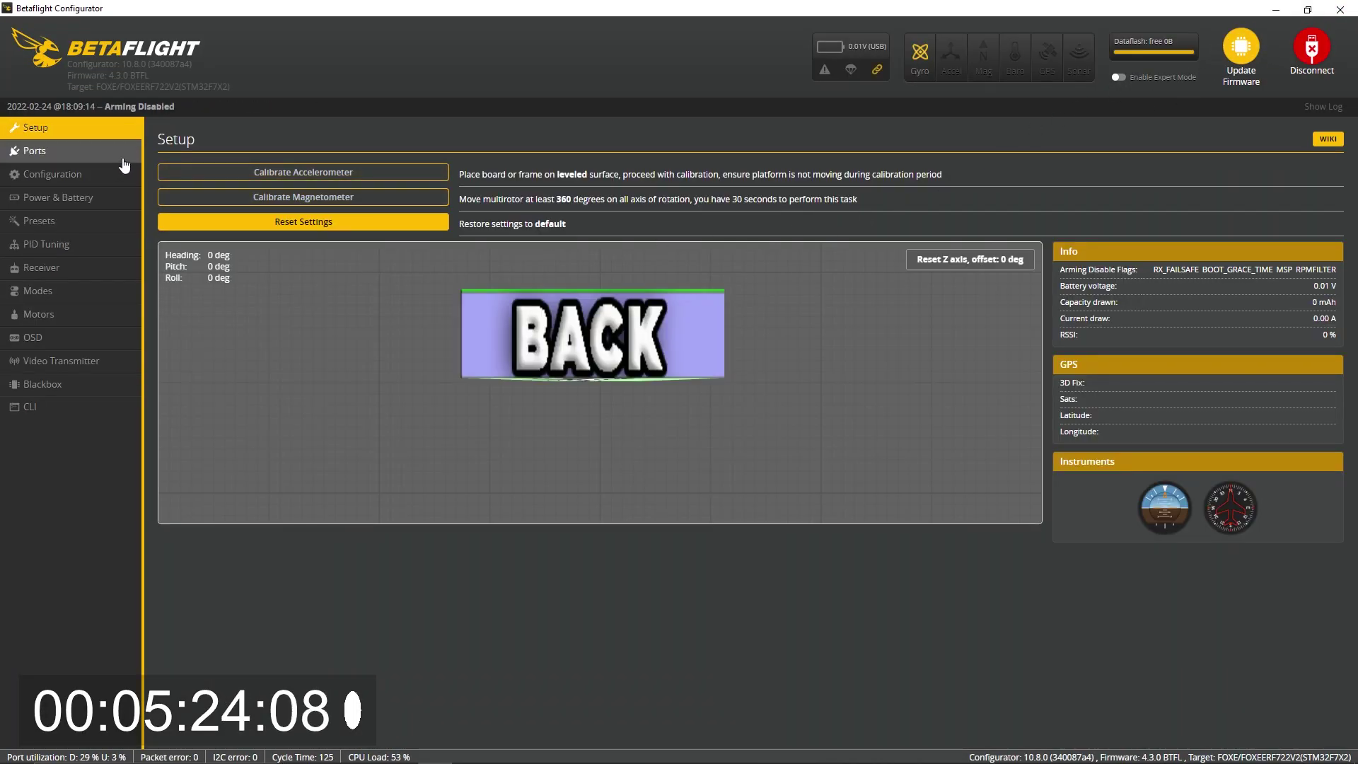
{"action": "left_click", "coordinate": [40, 152]}
{"action": "left_click", "coordinate": [119, 172]}
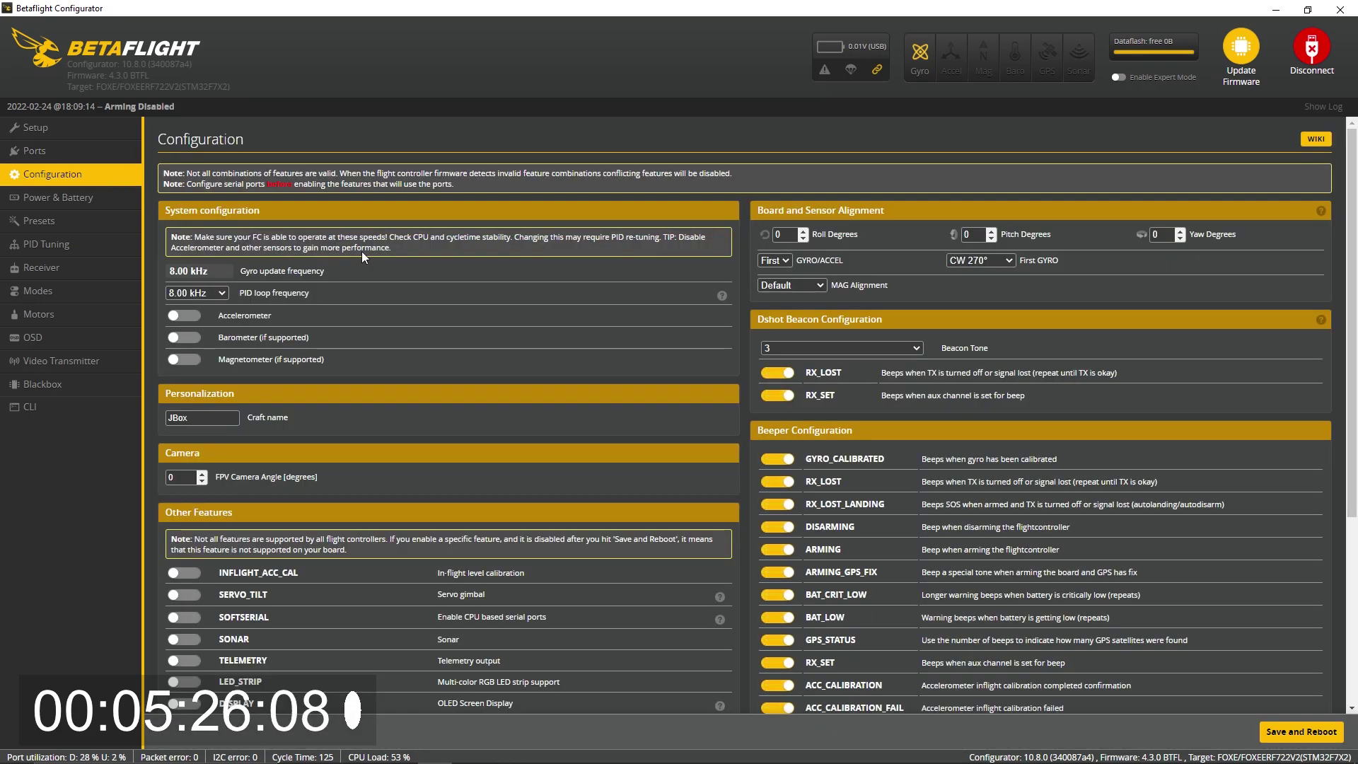
{"action": "left_click", "coordinate": [192, 292]}
{"action": "left_click", "coordinate": [208, 318]}
{"action": "left_click", "coordinate": [1270, 731]}
{"action": "left_click", "coordinate": [1313, 48]}
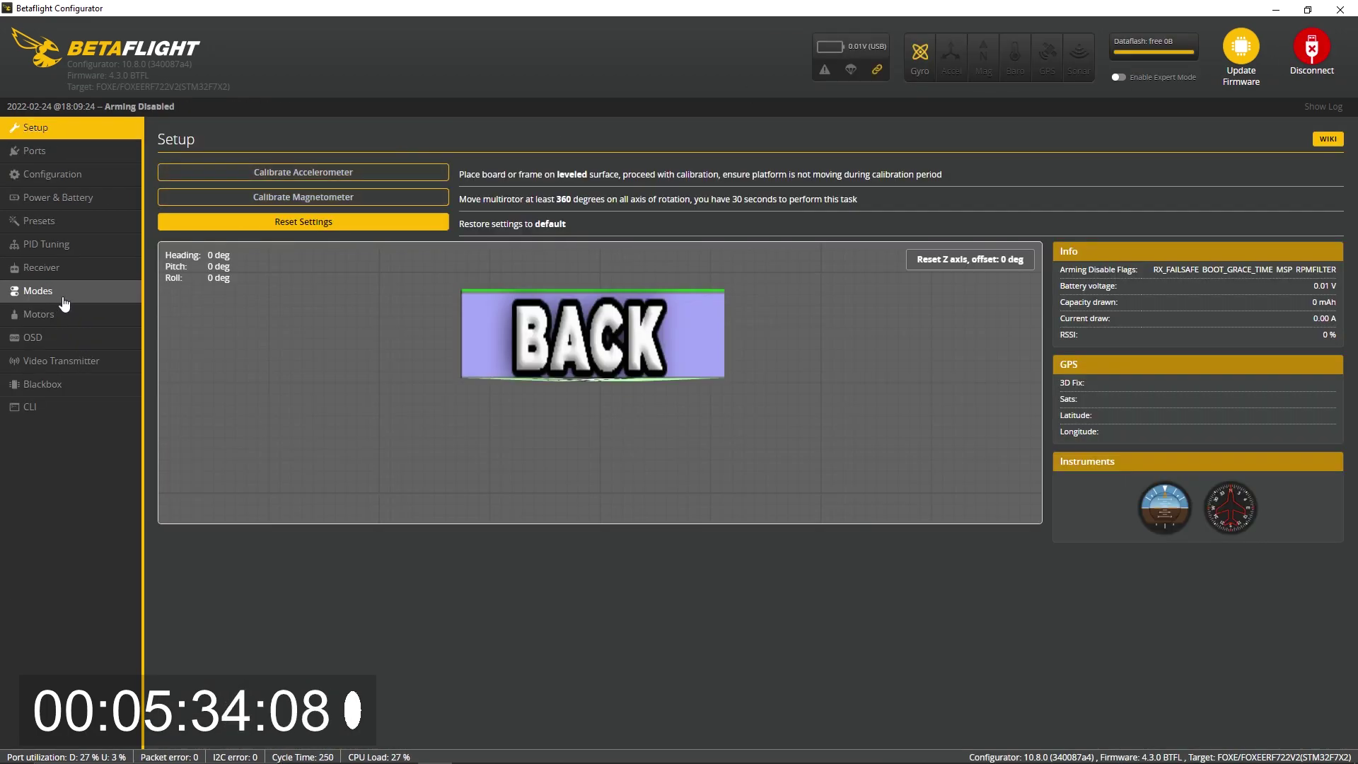
Step: Switch to the browser and open the BLHeli Rev32.8.3 testcode release on GitHub
{"action": "left_click", "coordinate": [1276, 9]}
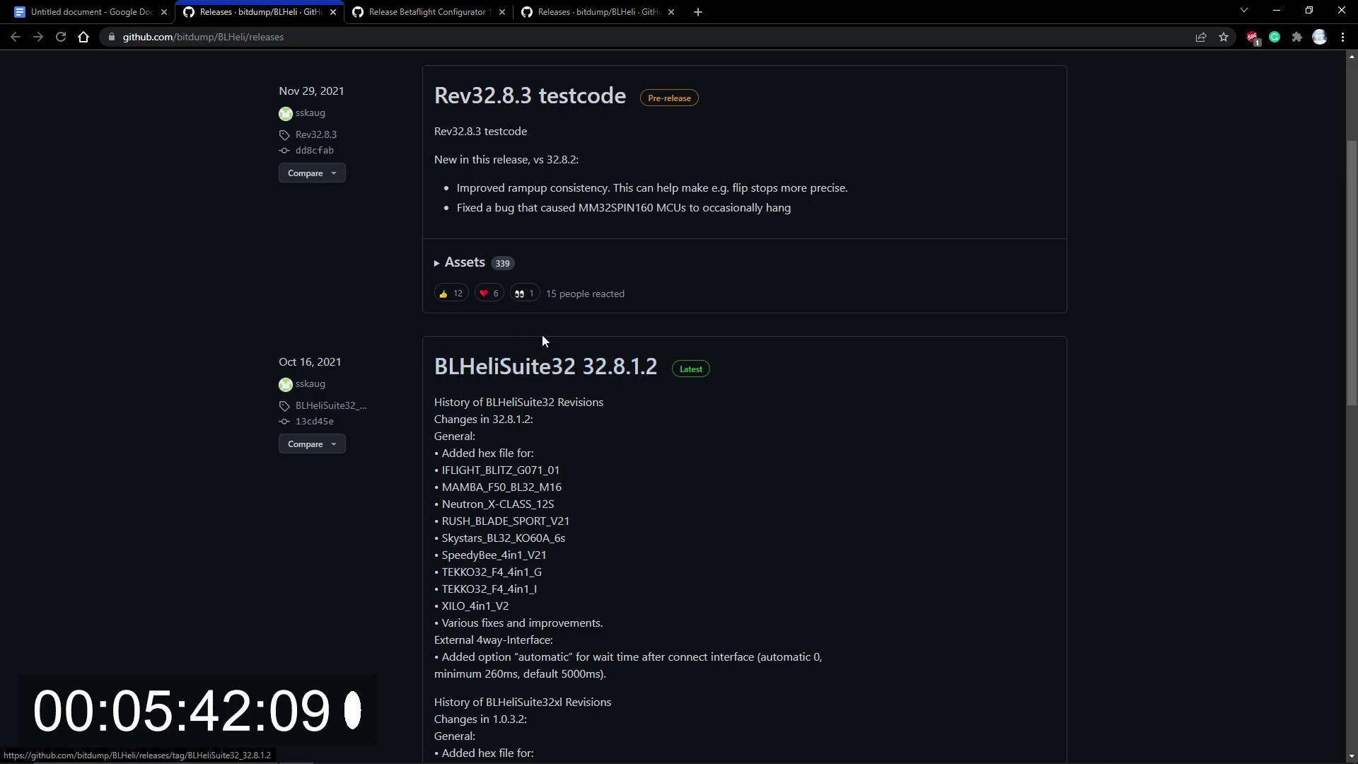
{"action": "scroll", "coordinate": [613, 380], "scroll_direction": "up", "scroll_amount": 3}
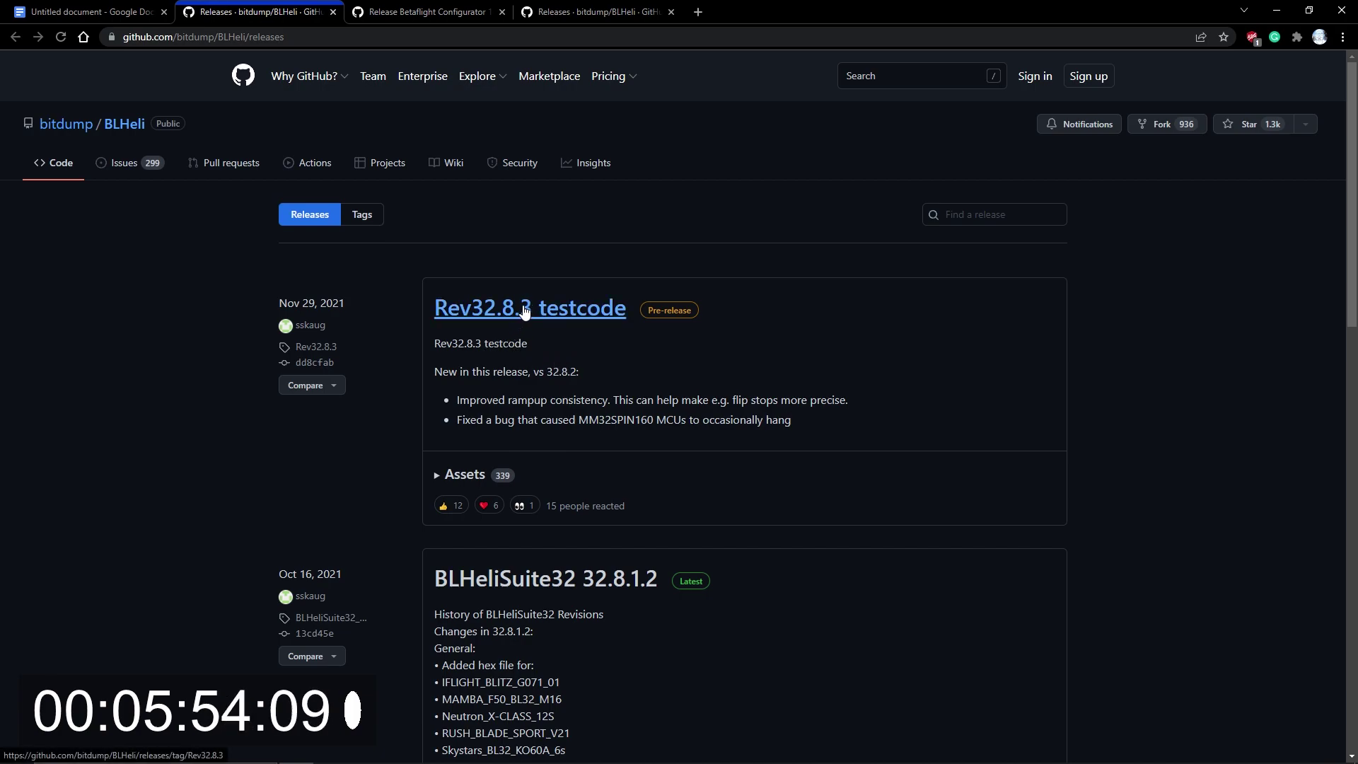
{"action": "left_click", "coordinate": [532, 318]}
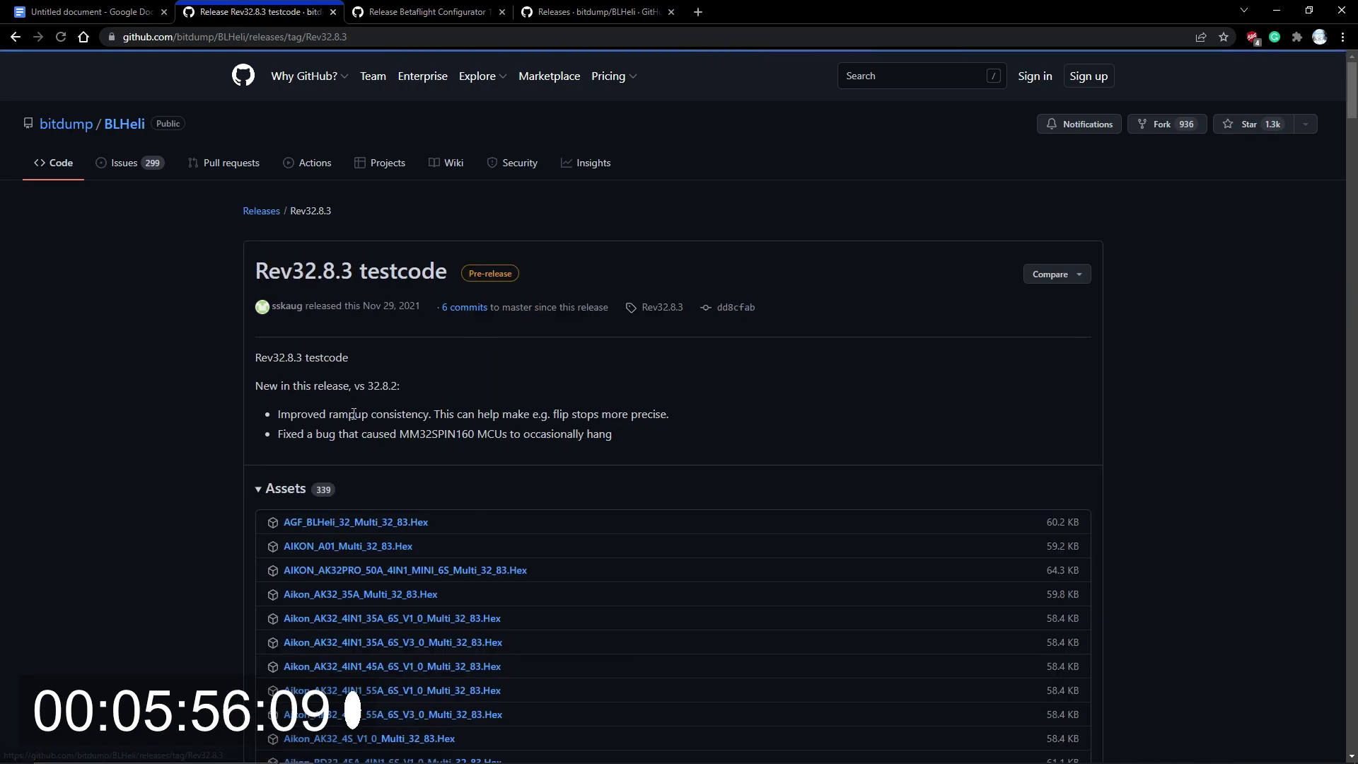
Step: Download Redux32_F4_Nano_Multi_32_83.Hex from the release's assets
{"action": "scroll", "coordinate": [430, 628], "scroll_direction": "down", "scroll_amount": 4}
{"action": "scroll", "coordinate": [429, 628], "scroll_direction": "down", "scroll_amount": 20}
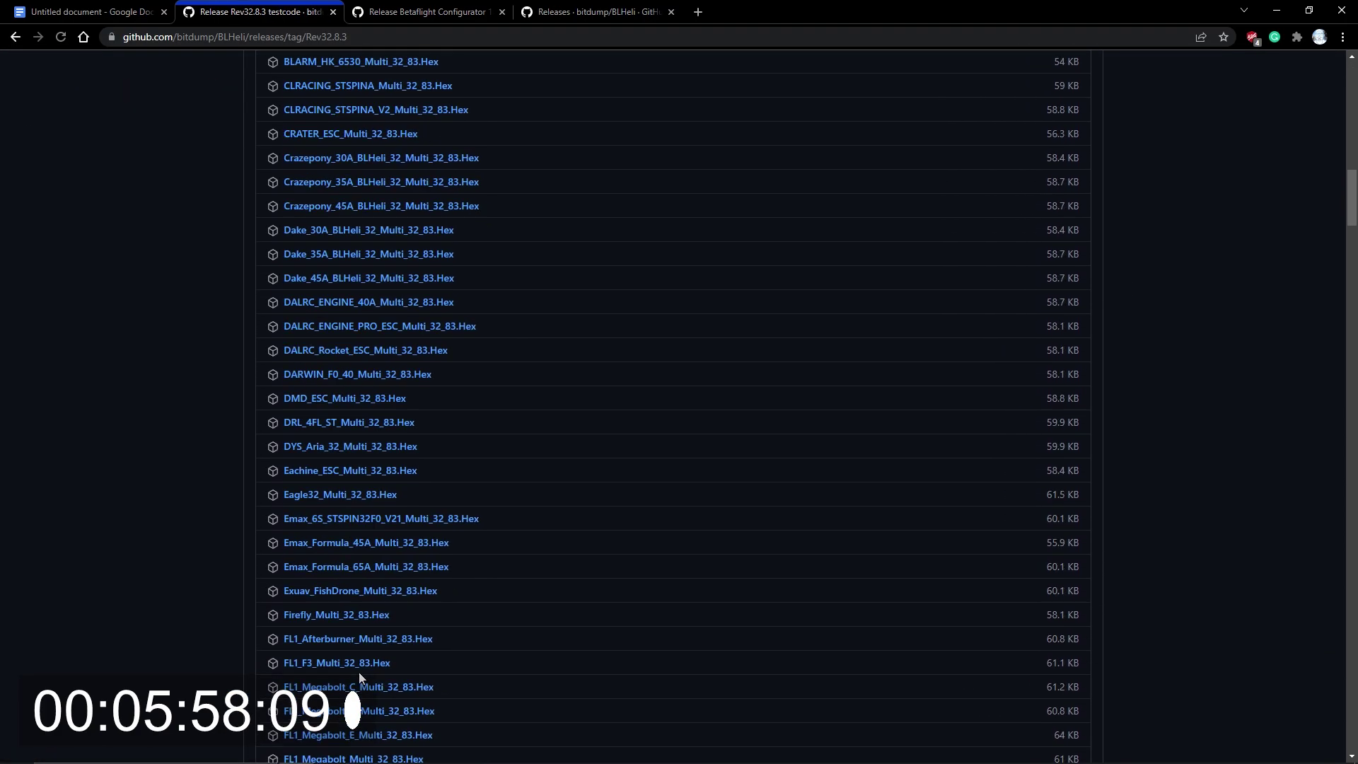
{"action": "scroll", "coordinate": [362, 665], "scroll_direction": "down", "scroll_amount": 5}
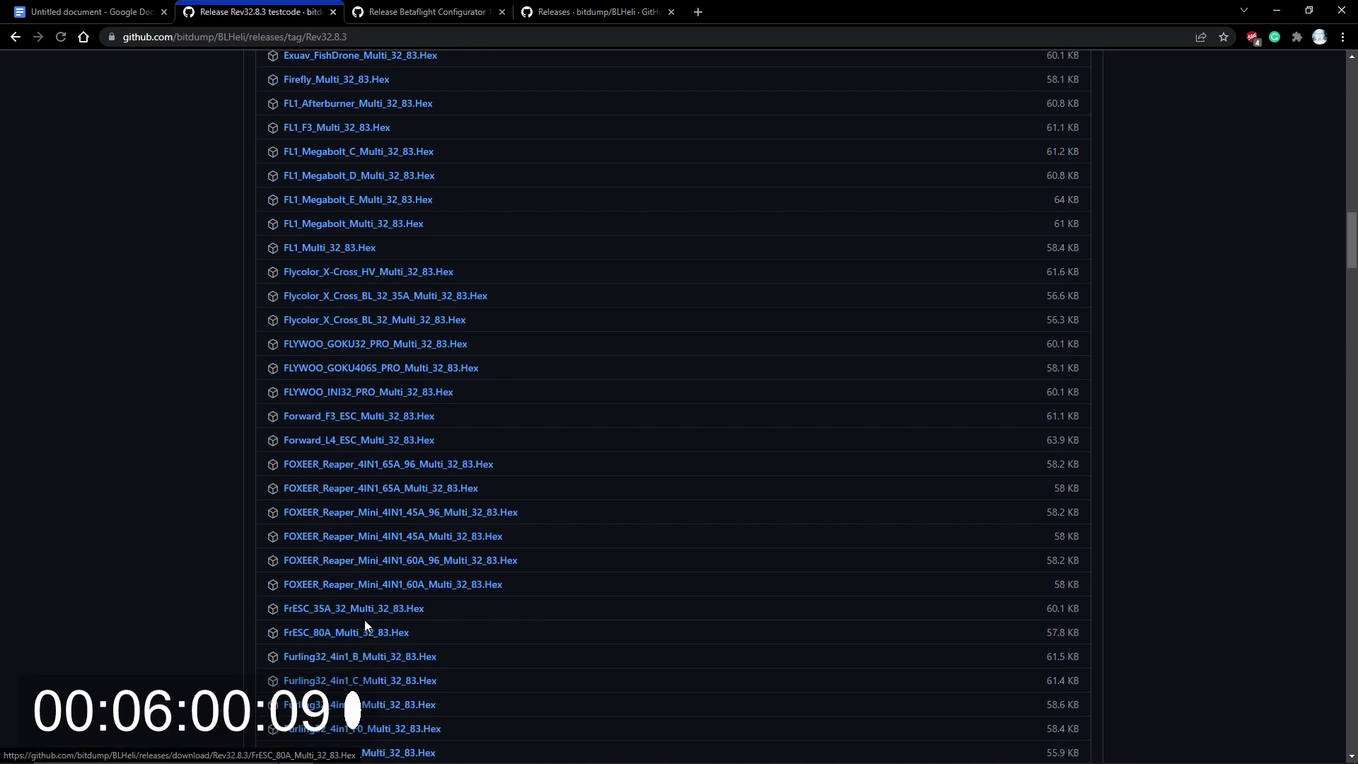
{"action": "scroll", "coordinate": [368, 580], "scroll_direction": "down", "scroll_amount": 1}
{"action": "scroll", "coordinate": [464, 649], "scroll_direction": "down", "scroll_amount": 10}
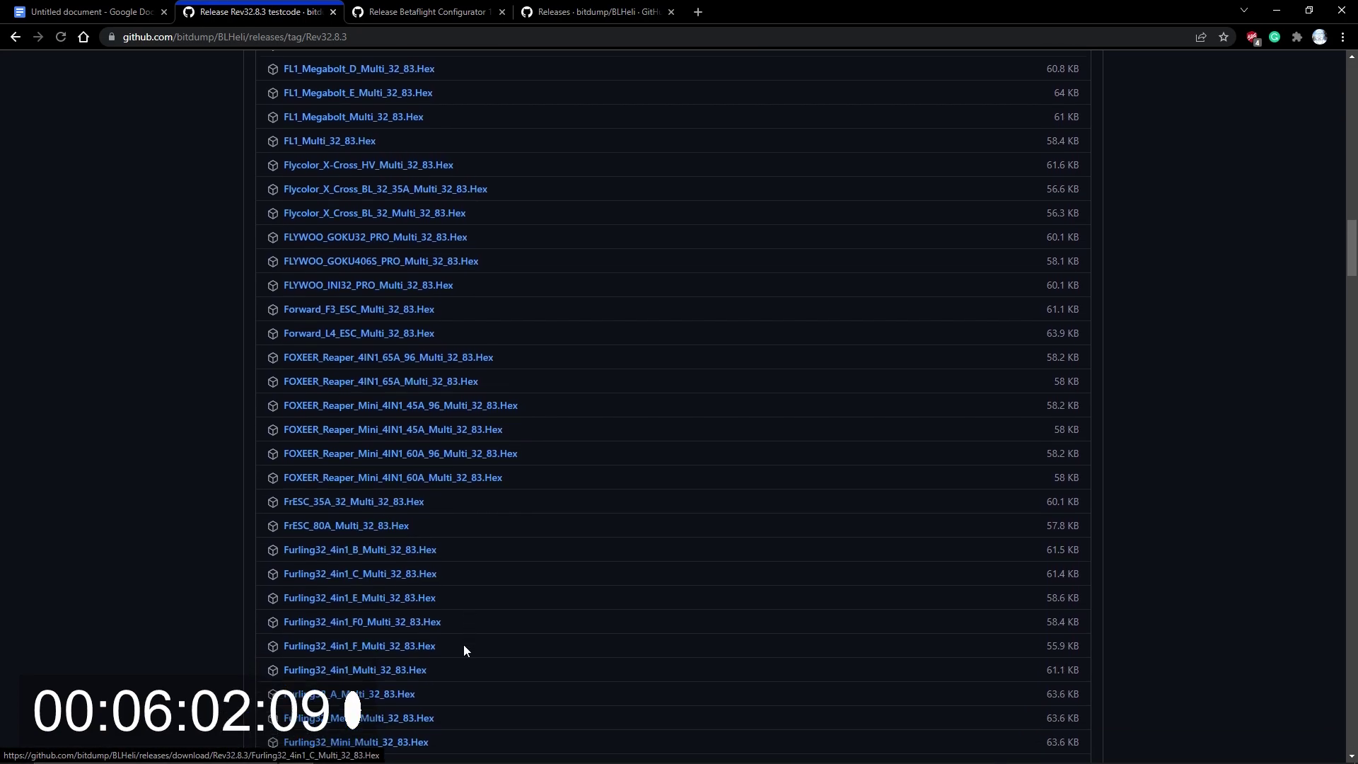
{"action": "scroll", "coordinate": [149, 640], "scroll_direction": "down", "scroll_amount": 1}
{"action": "scroll", "coordinate": [148, 640], "scroll_direction": "down", "scroll_amount": 20}
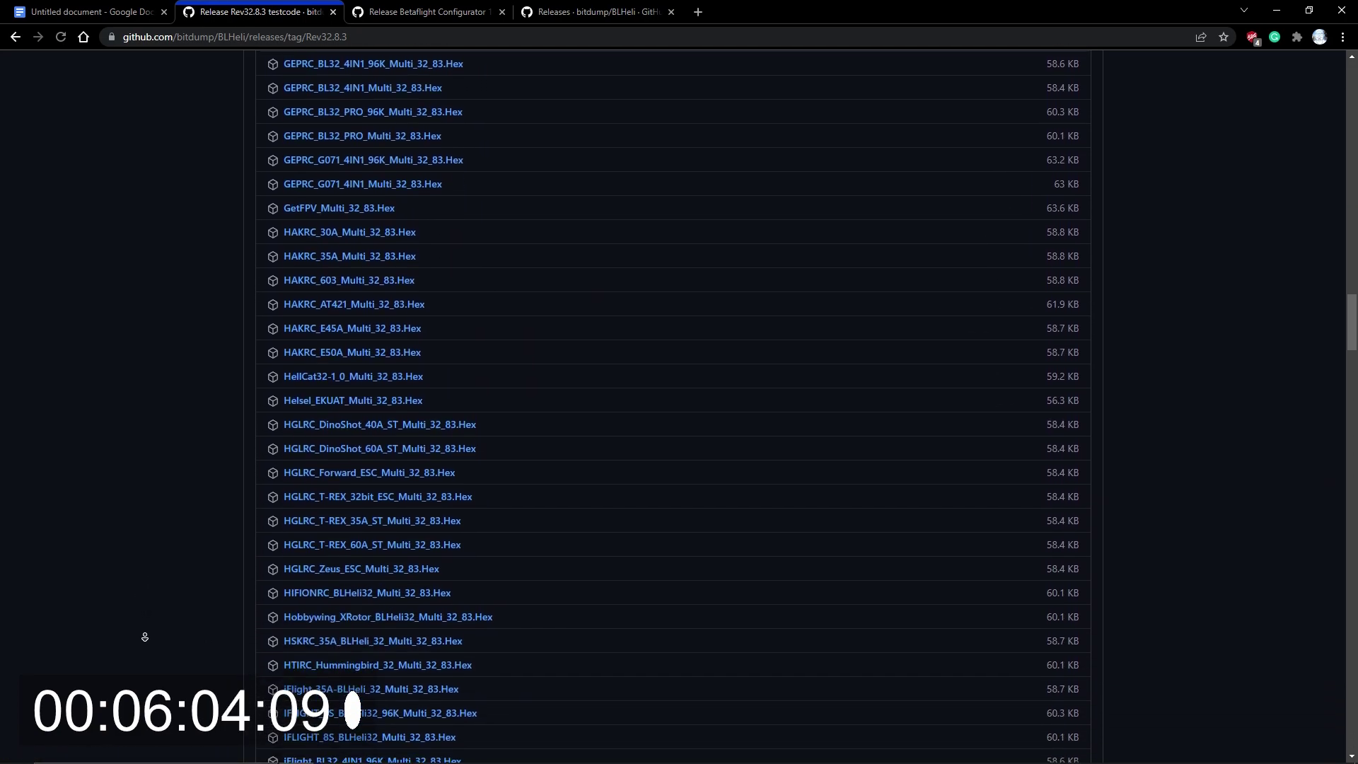
{"action": "scroll", "coordinate": [151, 642], "scroll_direction": "down", "scroll_amount": 20}
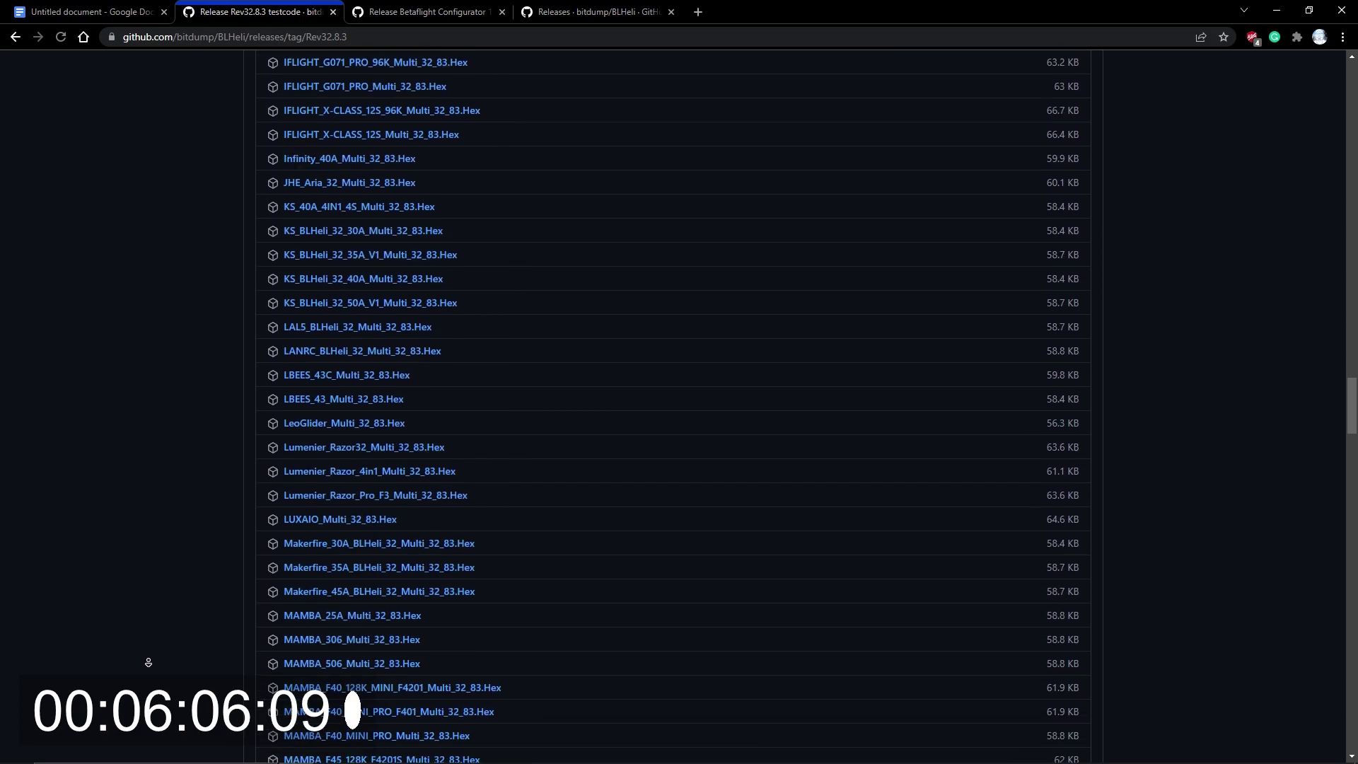
{"action": "scroll", "coordinate": [158, 653], "scroll_direction": "down", "scroll_amount": 20}
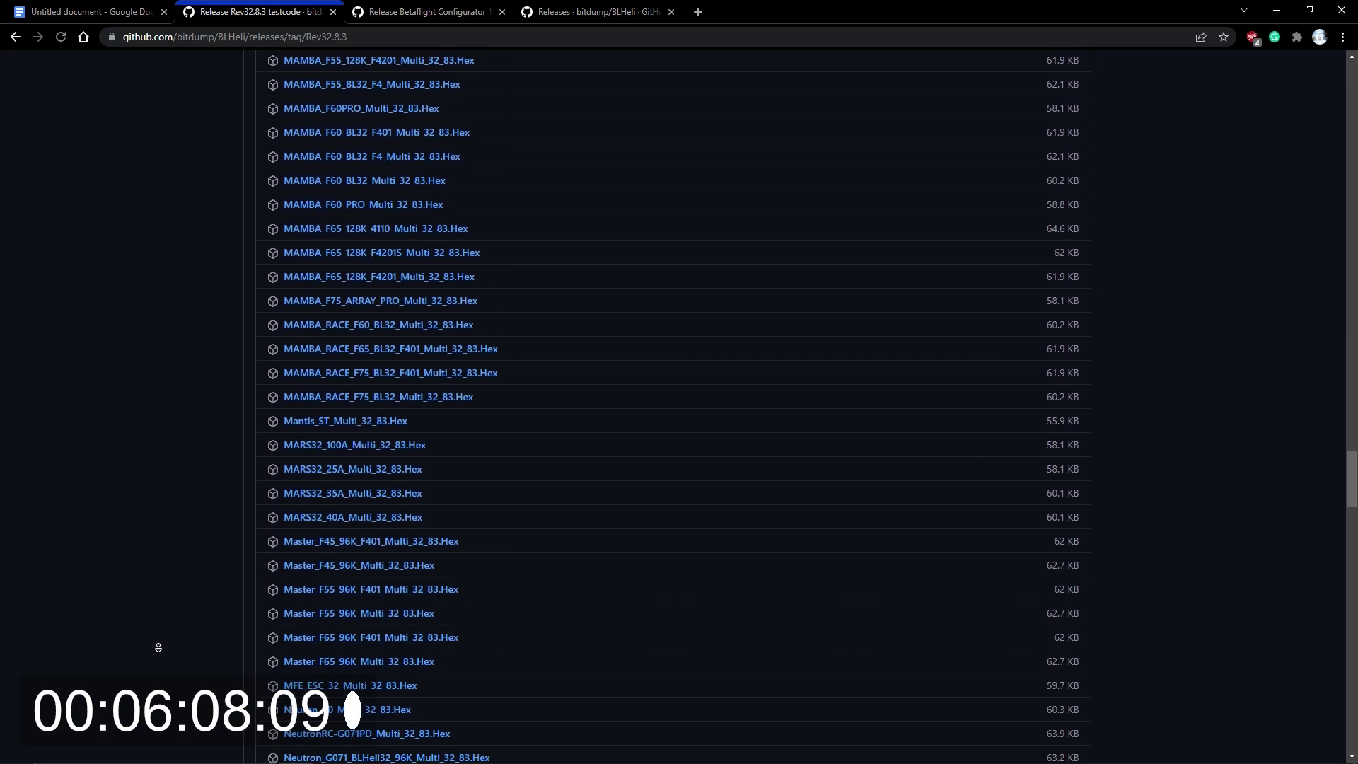
{"action": "scroll", "coordinate": [169, 614], "scroll_direction": "down", "scroll_amount": 2}
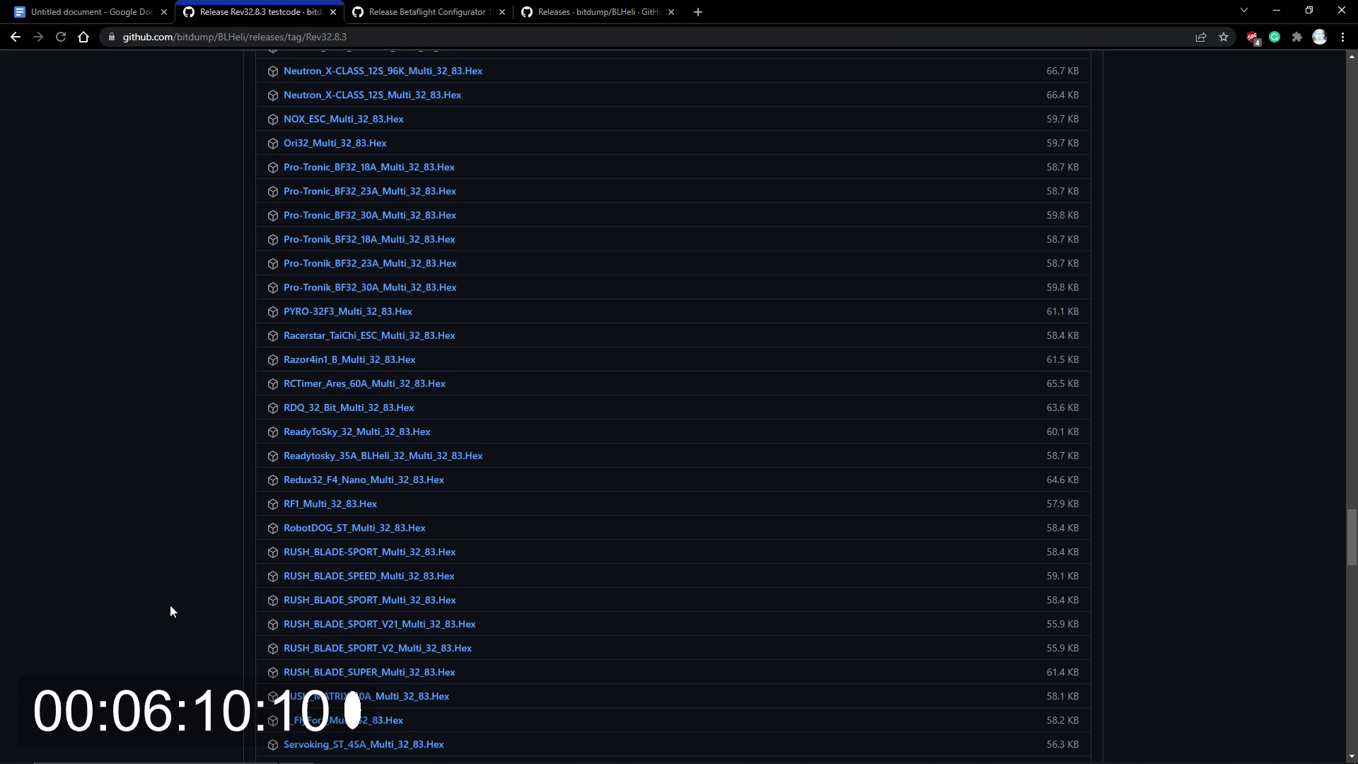
{"action": "left_click", "coordinate": [321, 489]}
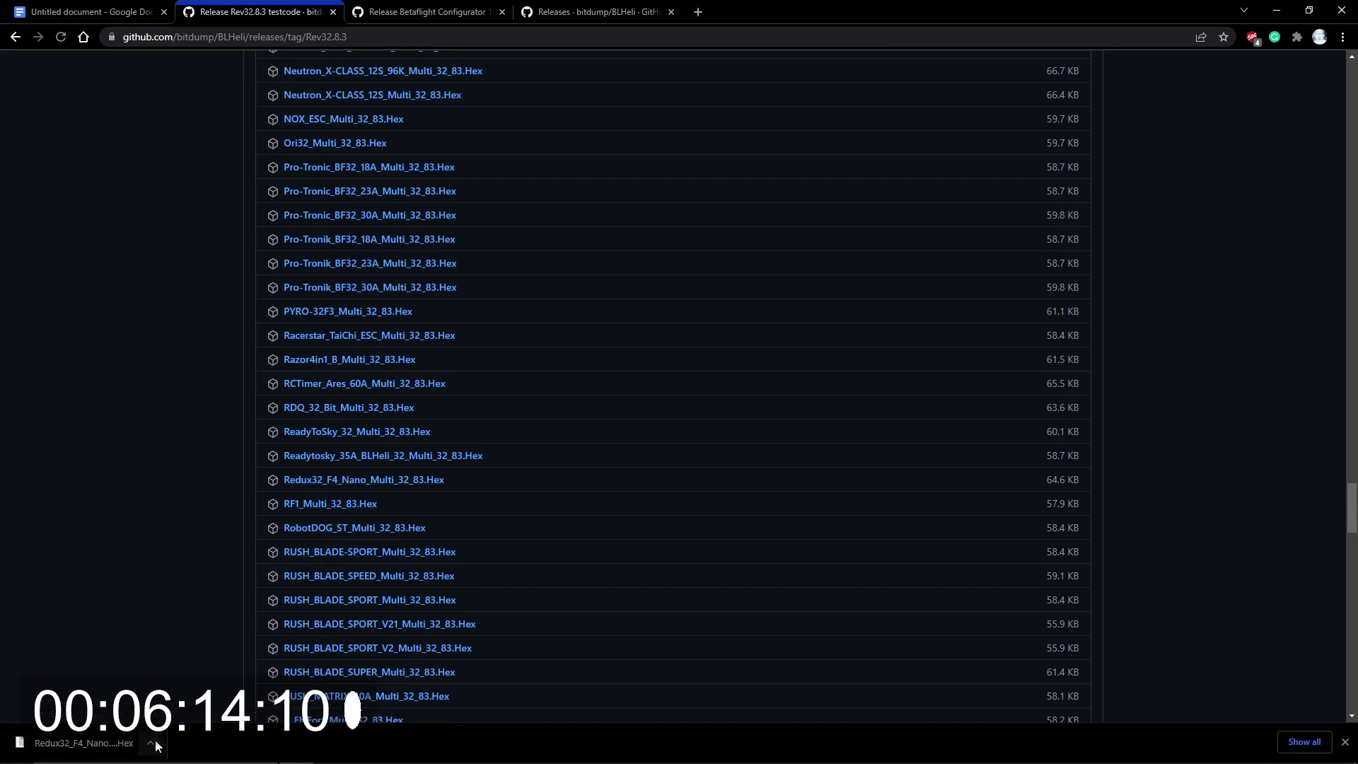
Step: Show the downloaded hex file in its folder and open the BlHeli32 folder in a second File Explorer window
{"action": "left_click", "coordinate": [144, 743]}
{"action": "left_click", "coordinate": [170, 688]}
{"action": "left_click", "coordinate": [305, 748]}
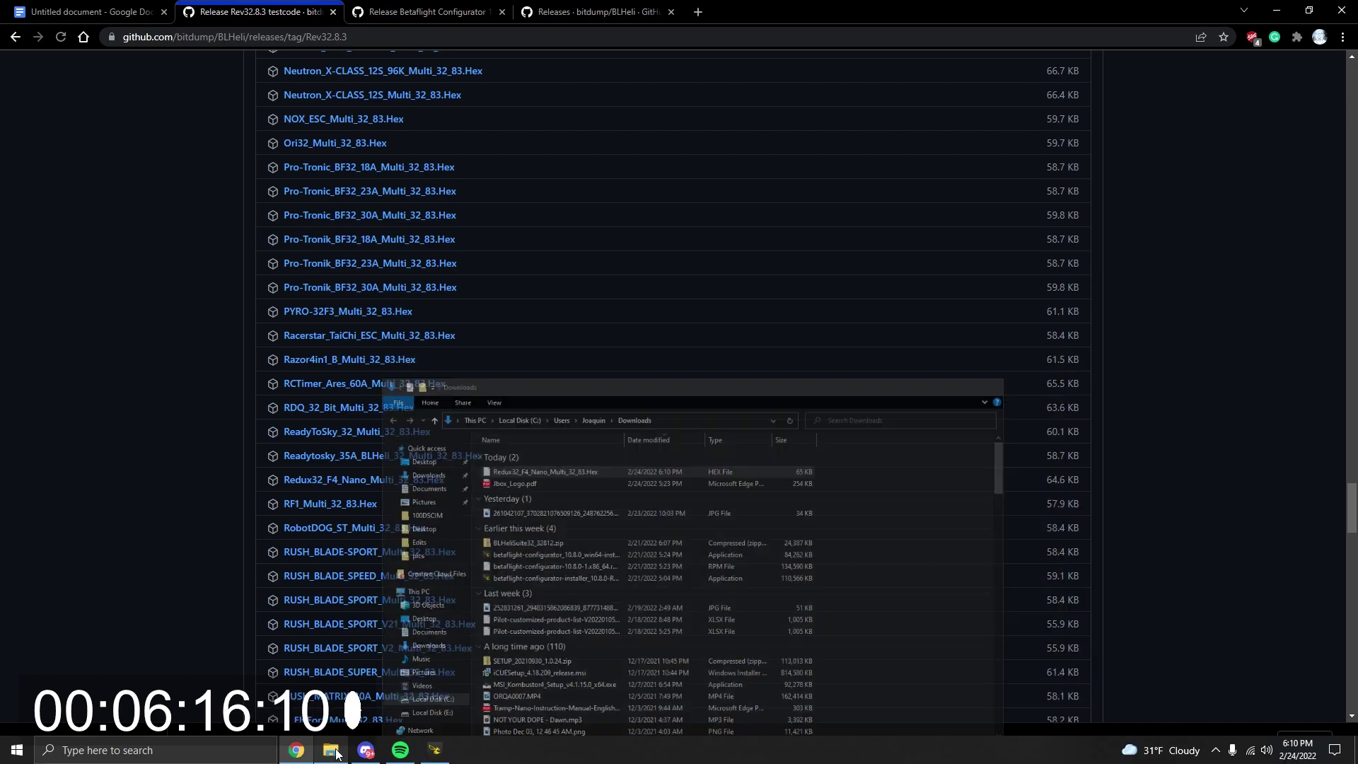
{"action": "left_click", "coordinate": [330, 750]}
{"action": "right_click", "coordinate": [330, 750]}
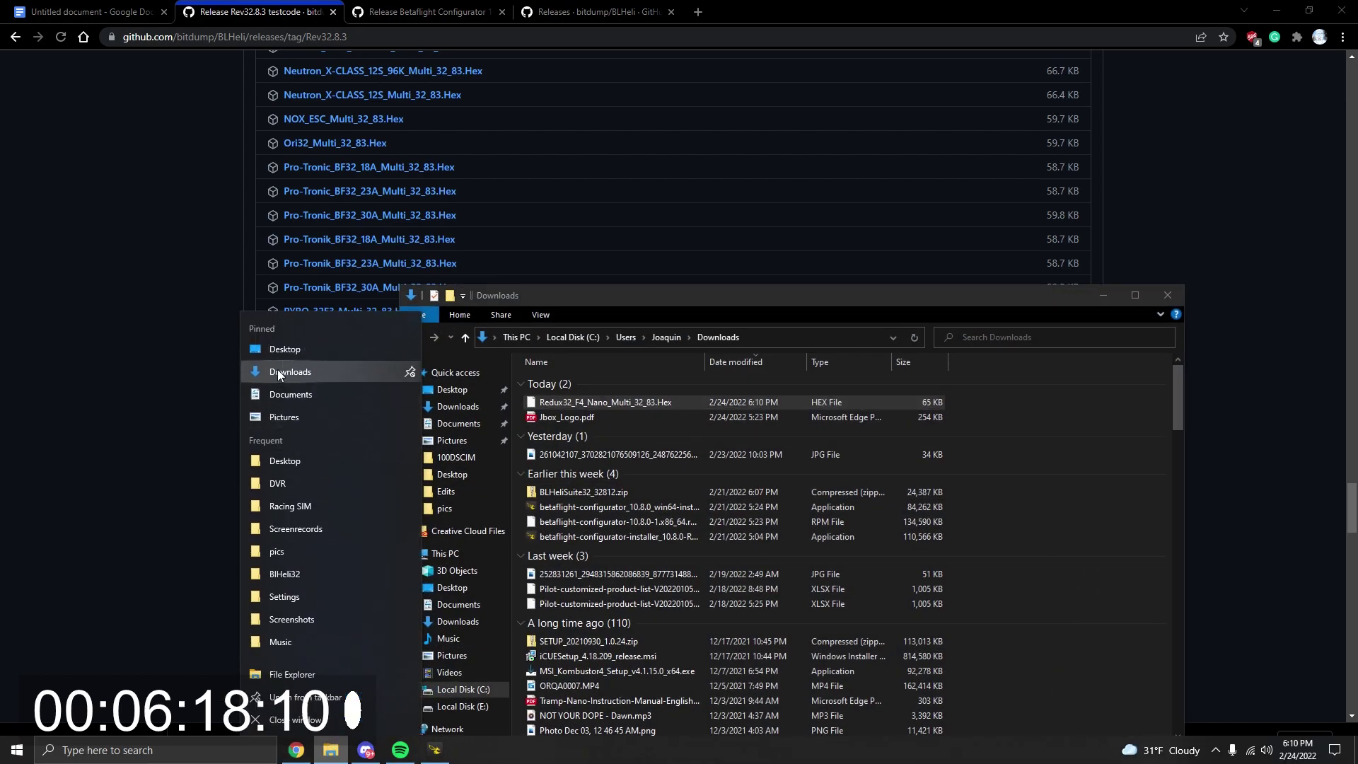
{"action": "left_click", "coordinate": [295, 574]}
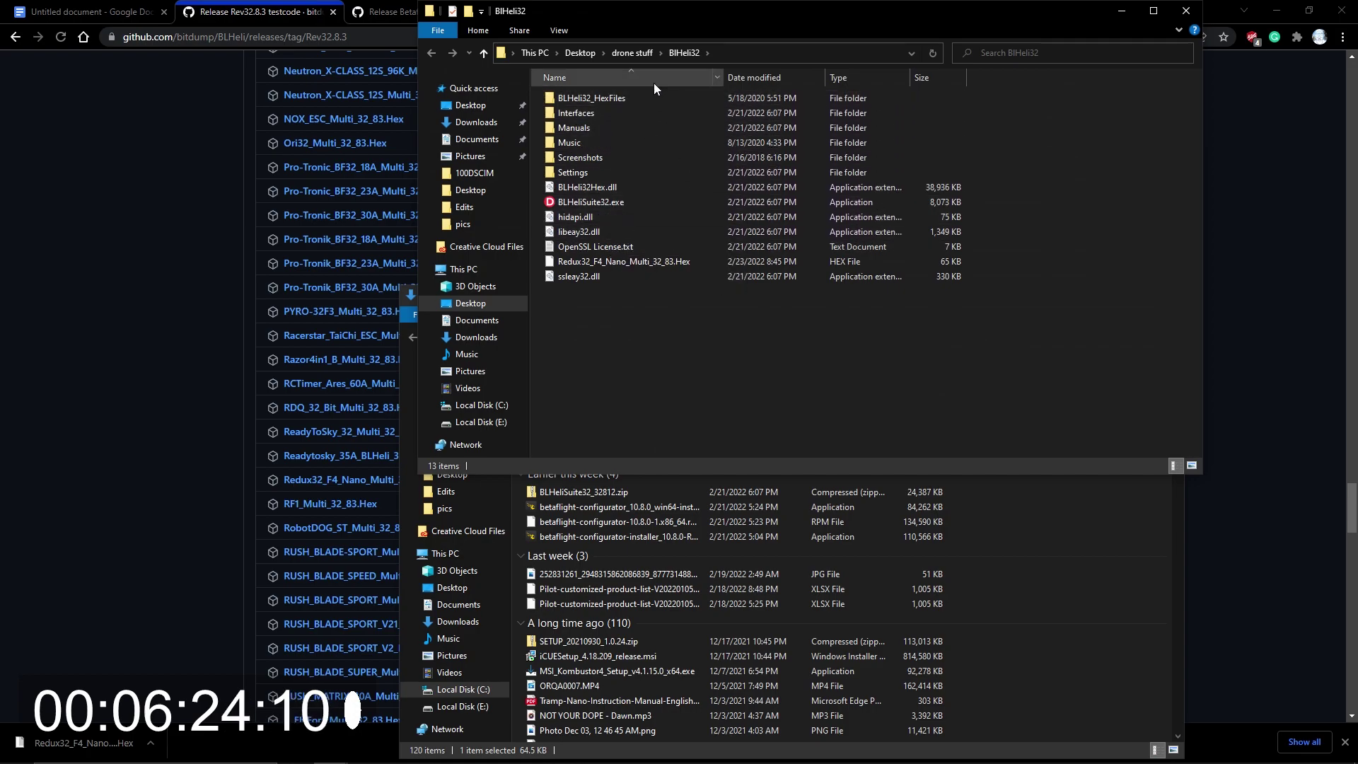
Step: Delete the old Redux32_F4_Nano_Multi_32_83.Hex from the BlHeli32 folder
{"action": "left_click", "coordinate": [631, 53]}
{"action": "double_click", "coordinate": [593, 111]}
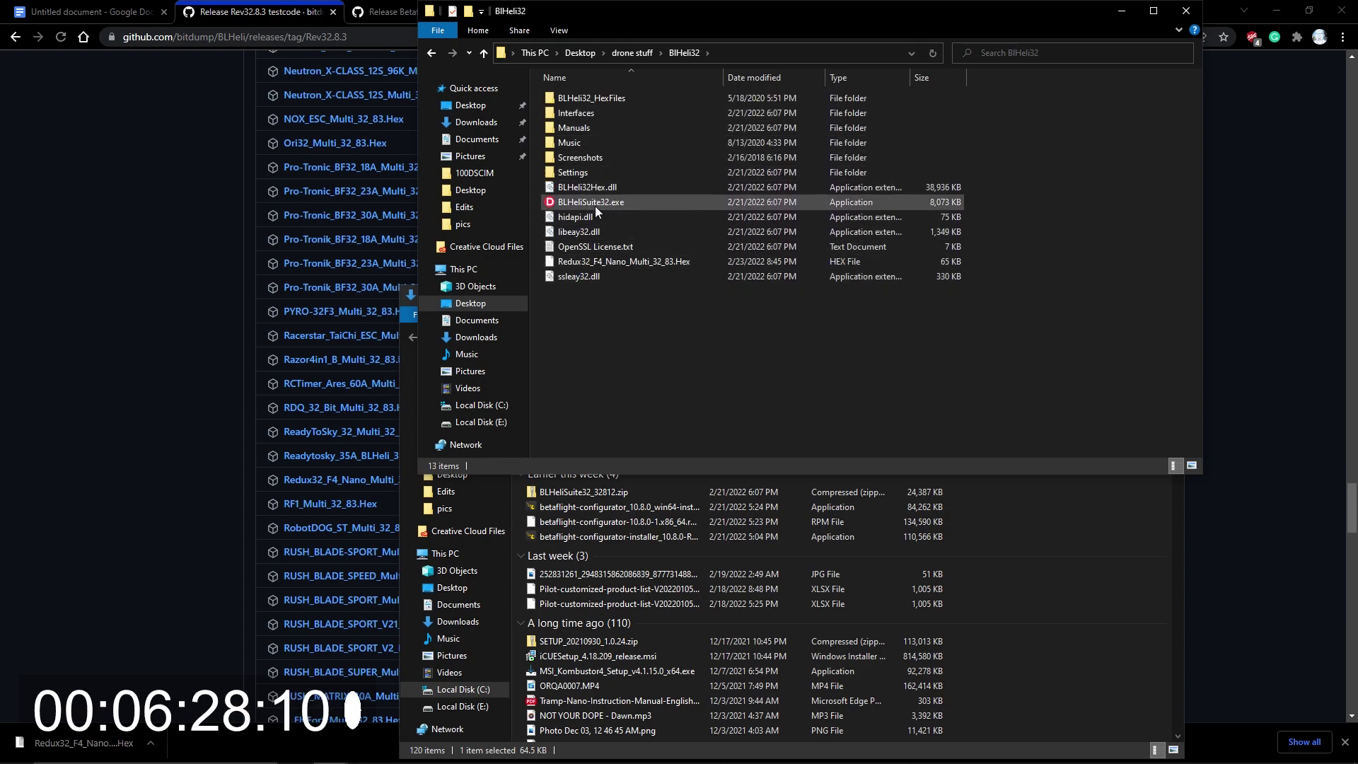
{"action": "right_click", "coordinate": [617, 261]}
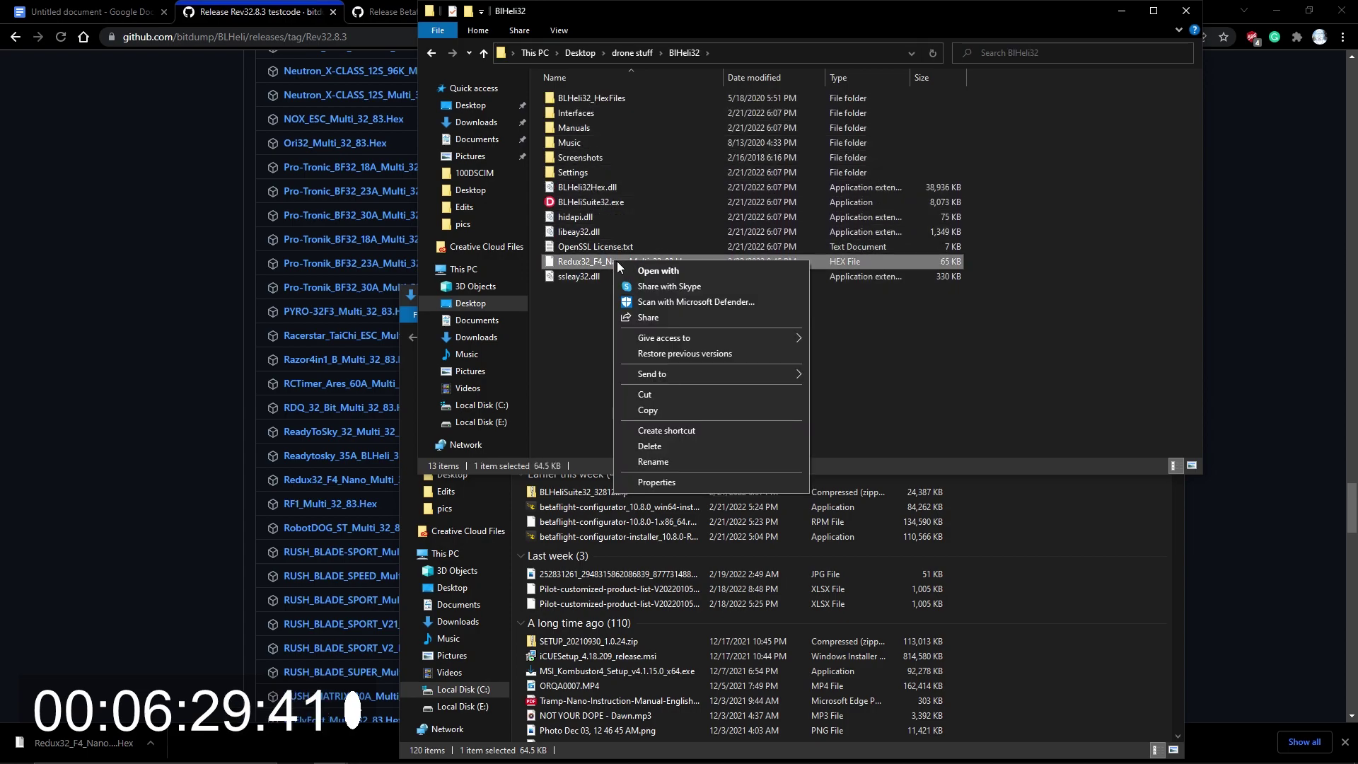
{"action": "left_click", "coordinate": [648, 446]}
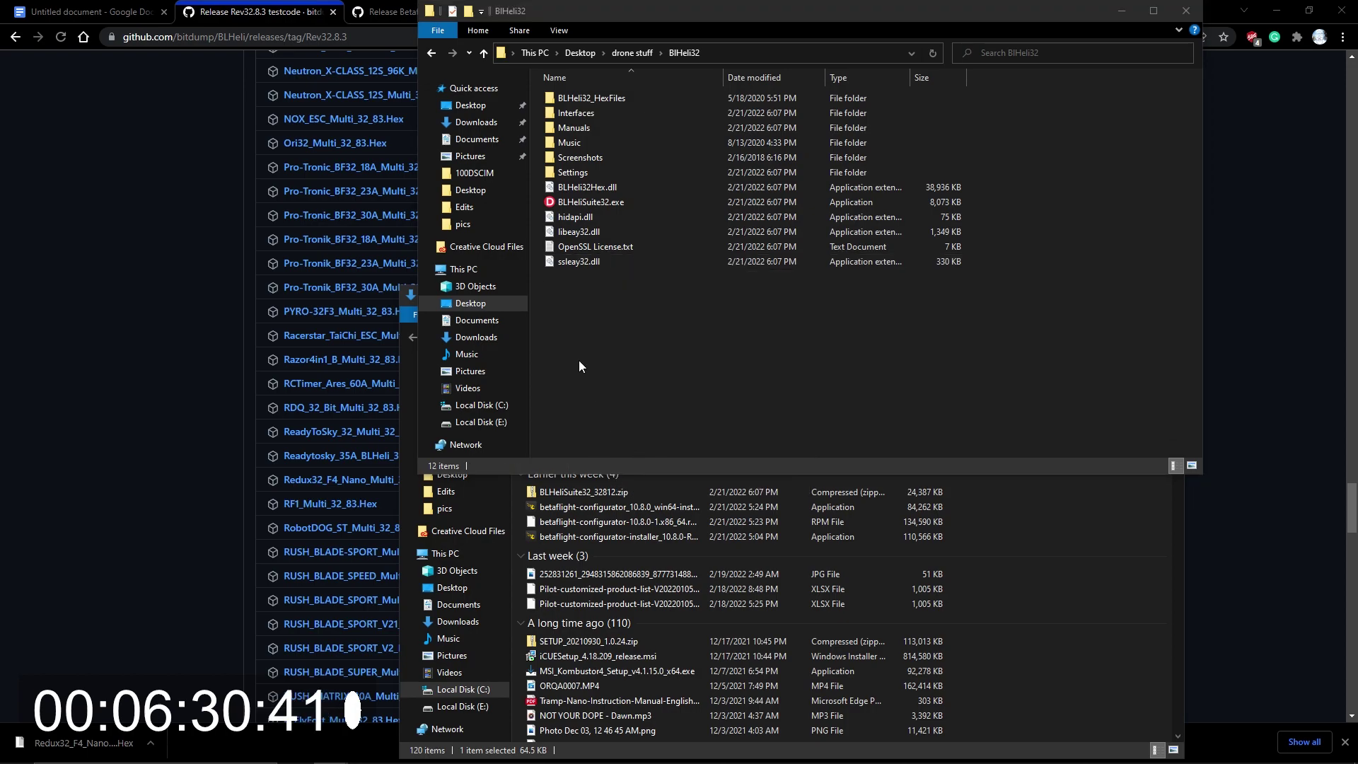
Step: Move the downloaded Redux32_F4_Nano_Multi_32_83.Hex into the BLHeli32_HexFiles folder and return to the BlHeli32 folder
{"action": "double_click", "coordinate": [628, 102]}
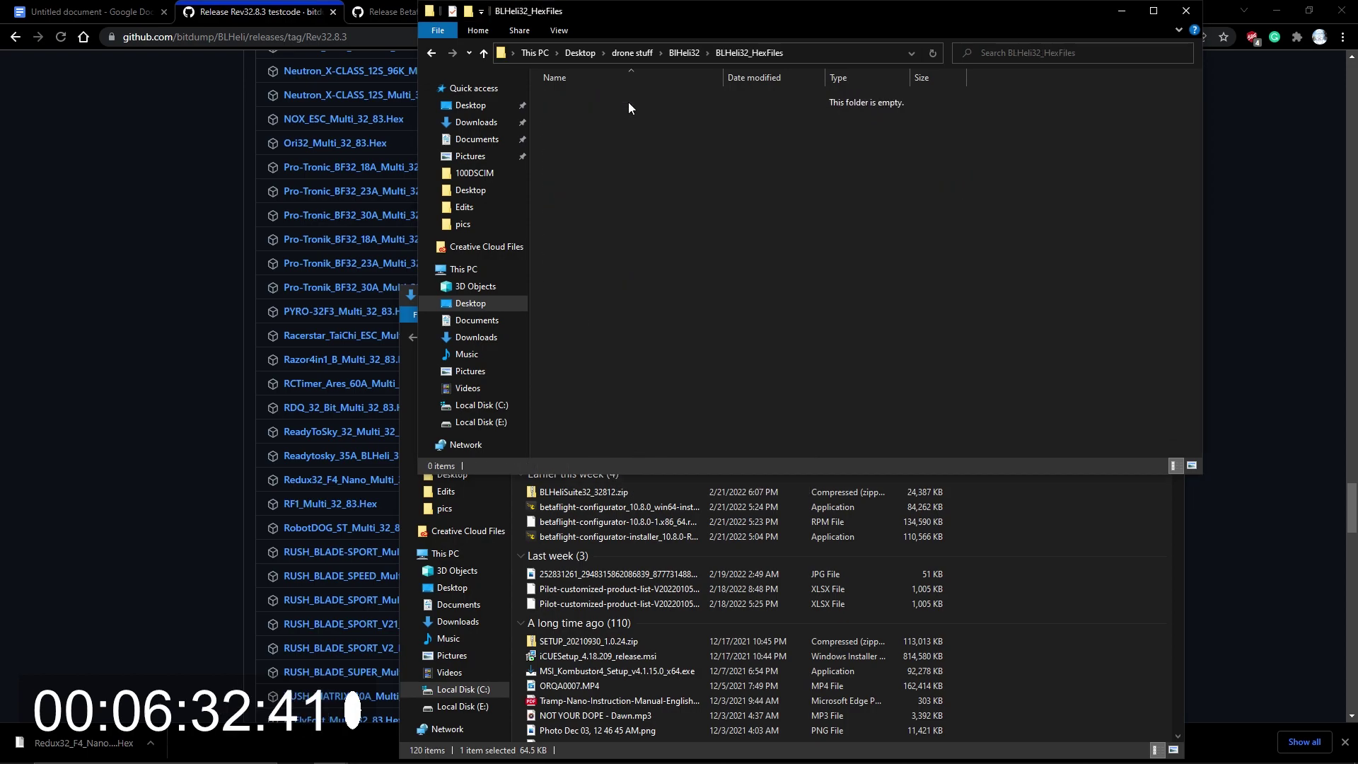
{"action": "left_click", "coordinate": [404, 426]}
{"action": "left_click_drag", "start_coordinate": [611, 402], "coordinate": [626, 150]}
{"action": "key", "text": "BackSpace"}
Step: Launch BLHeliSuite32, connect to the flight controller on COM4, and read the setup of the ESCs
{"action": "double_click", "coordinate": [593, 205]}
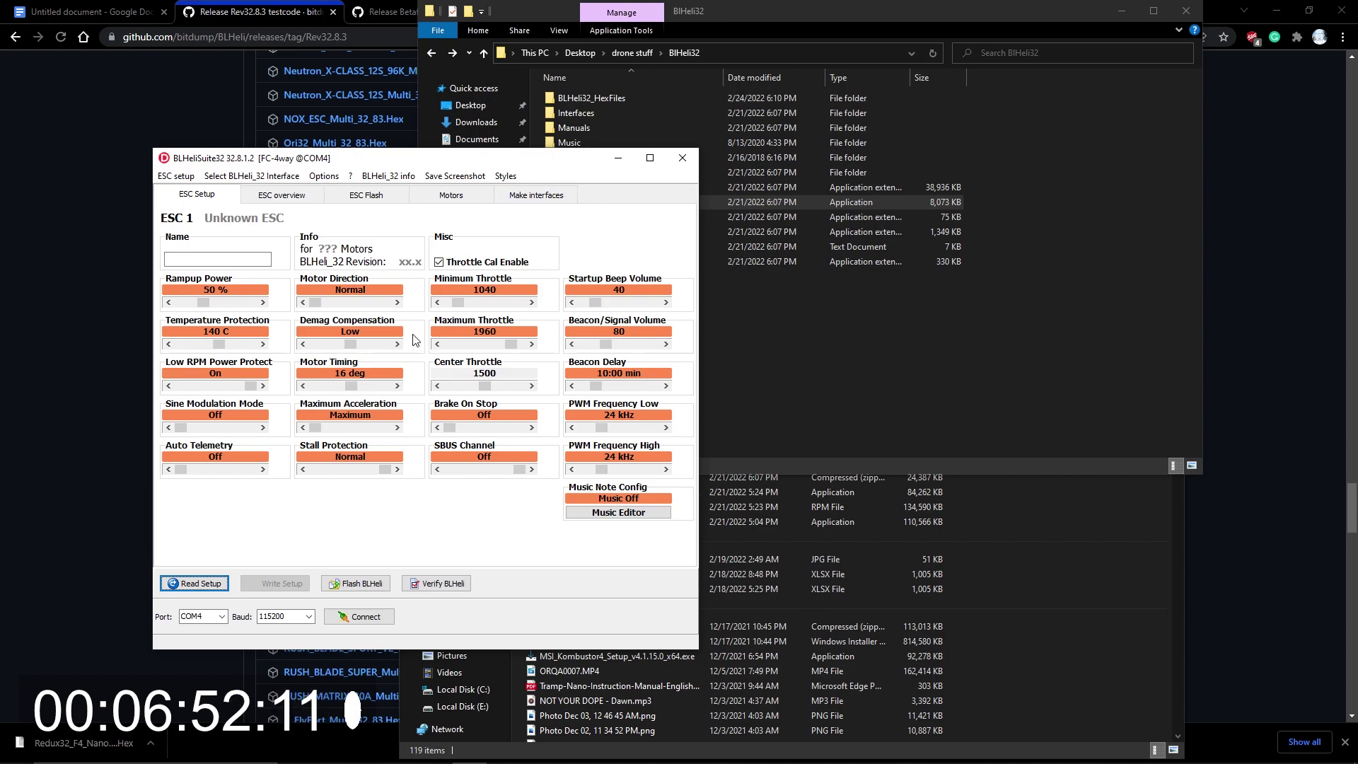
{"action": "left_click", "coordinate": [375, 620]}
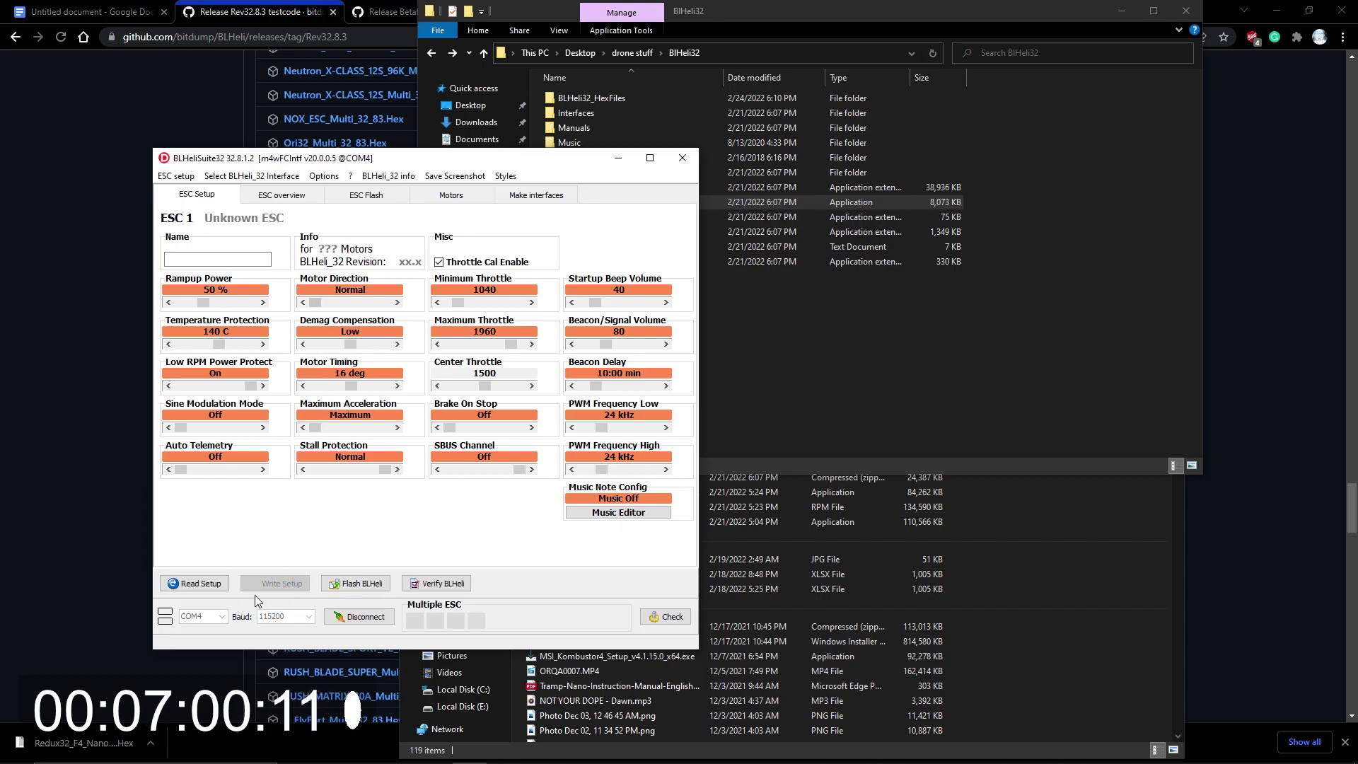
{"action": "left_click", "coordinate": [200, 584]}
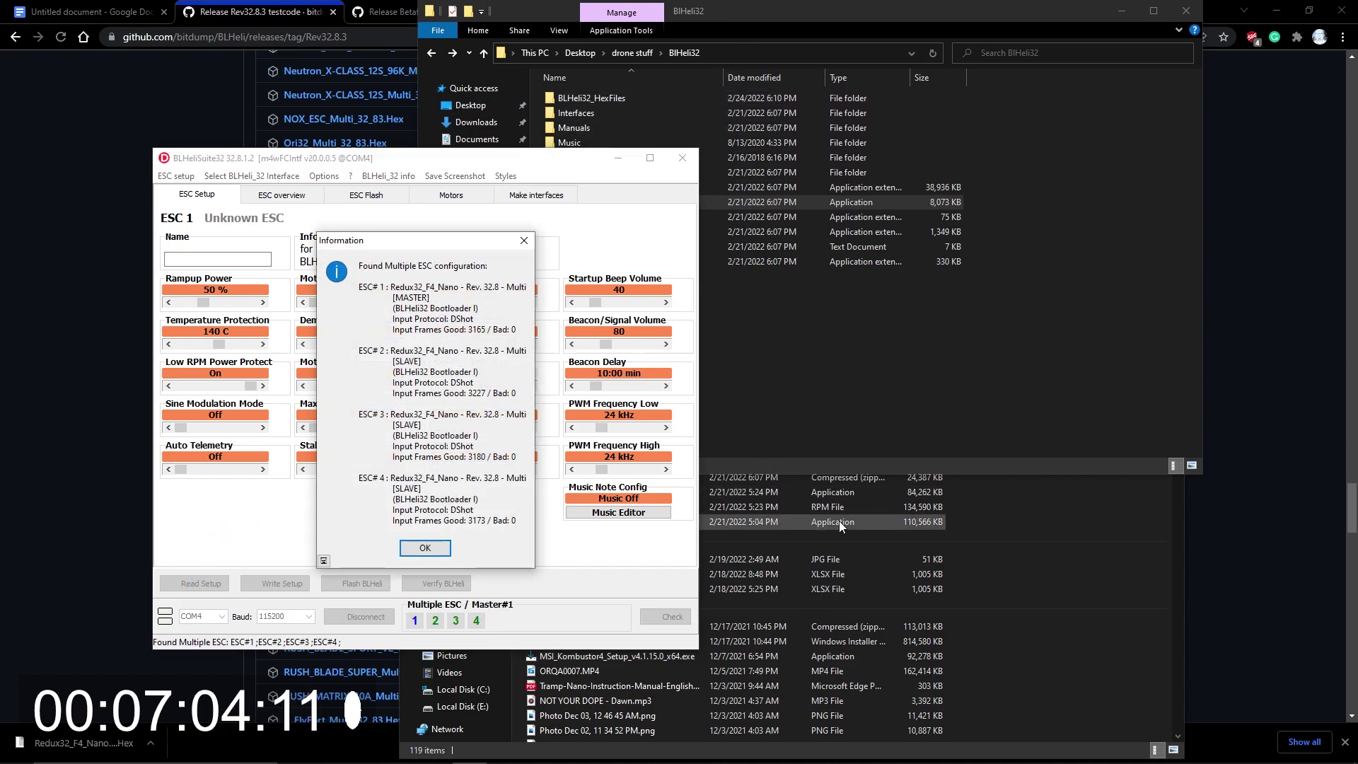
Step: Check the hex file in BLHeli32_HexFiles and flash all four ESCs to 32.83 (Test ver.) with their settings kept
{"action": "double_click", "coordinate": [631, 99]}
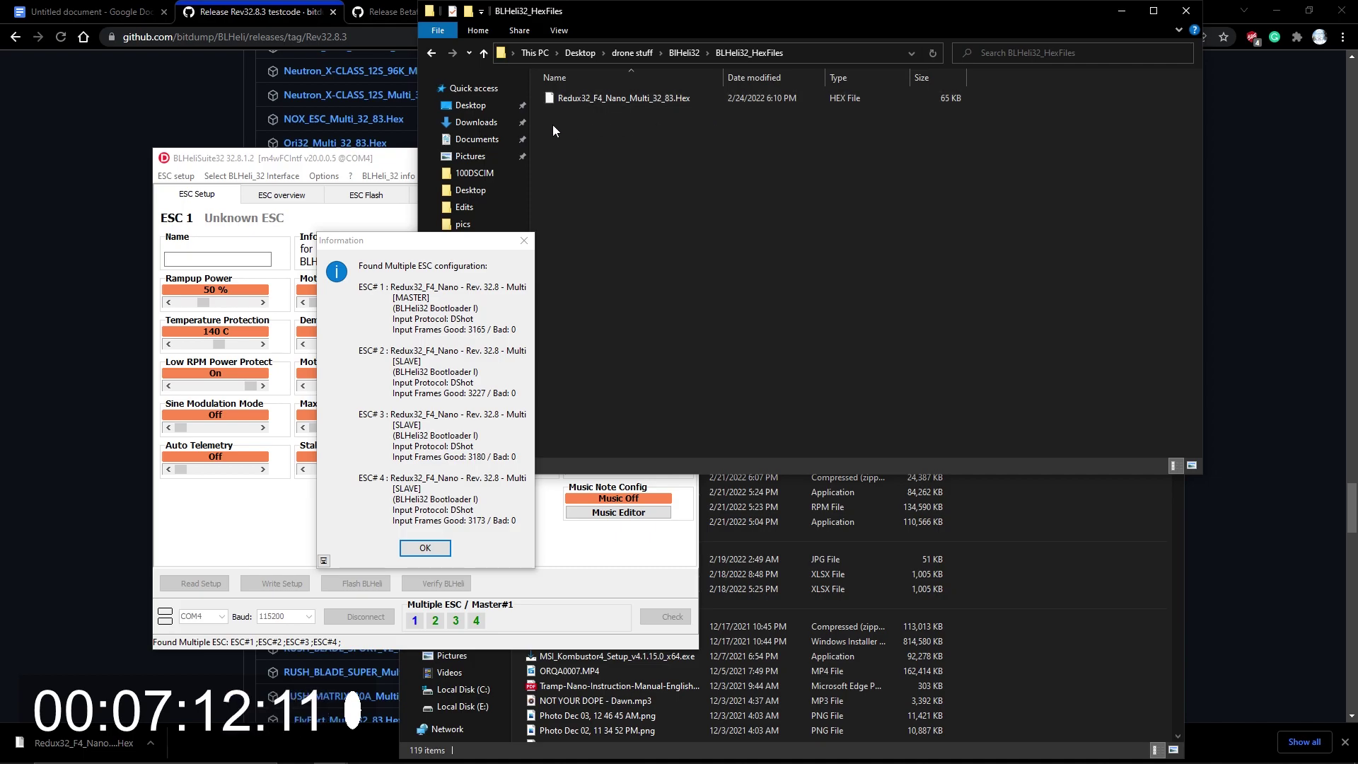
{"action": "left_click", "coordinate": [410, 172]}
{"action": "left_click", "coordinate": [425, 548]}
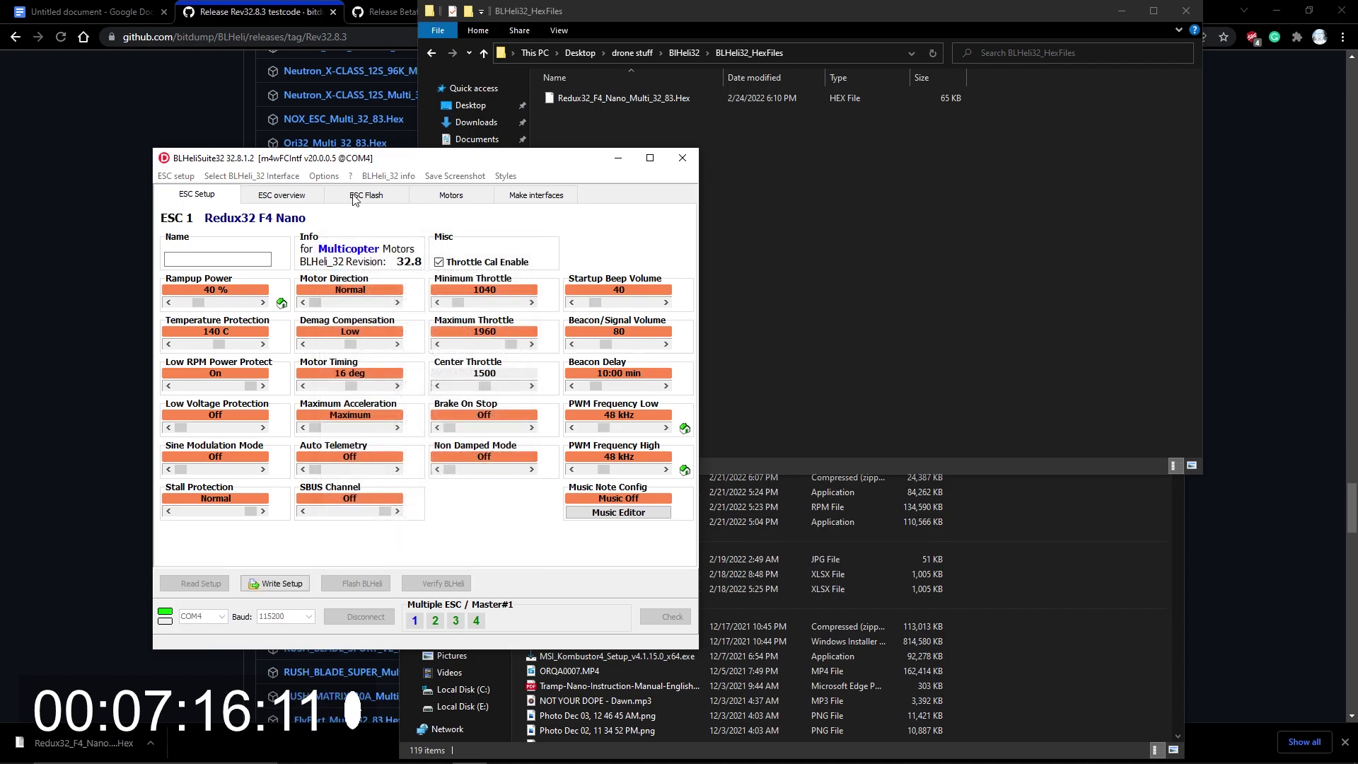
{"action": "left_click", "coordinate": [365, 195]}
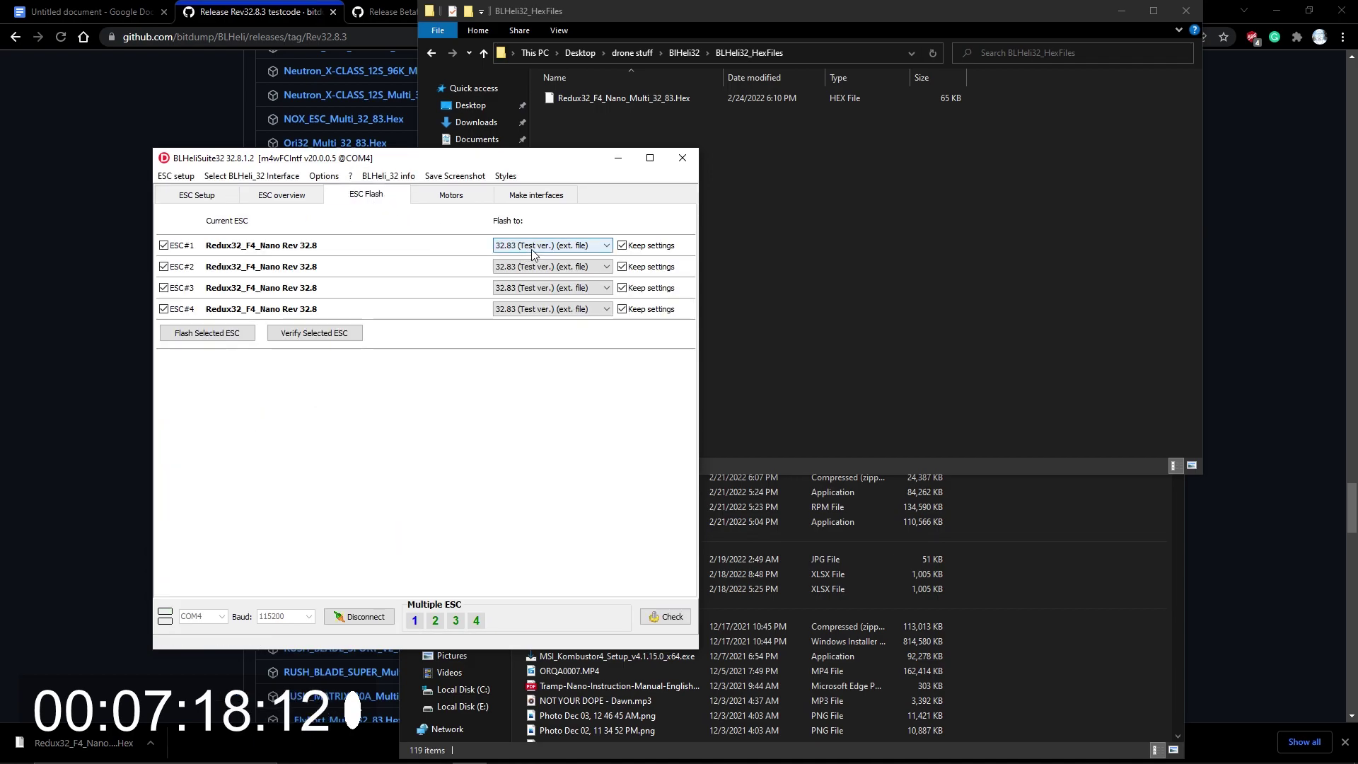
{"action": "left_click", "coordinate": [215, 335]}
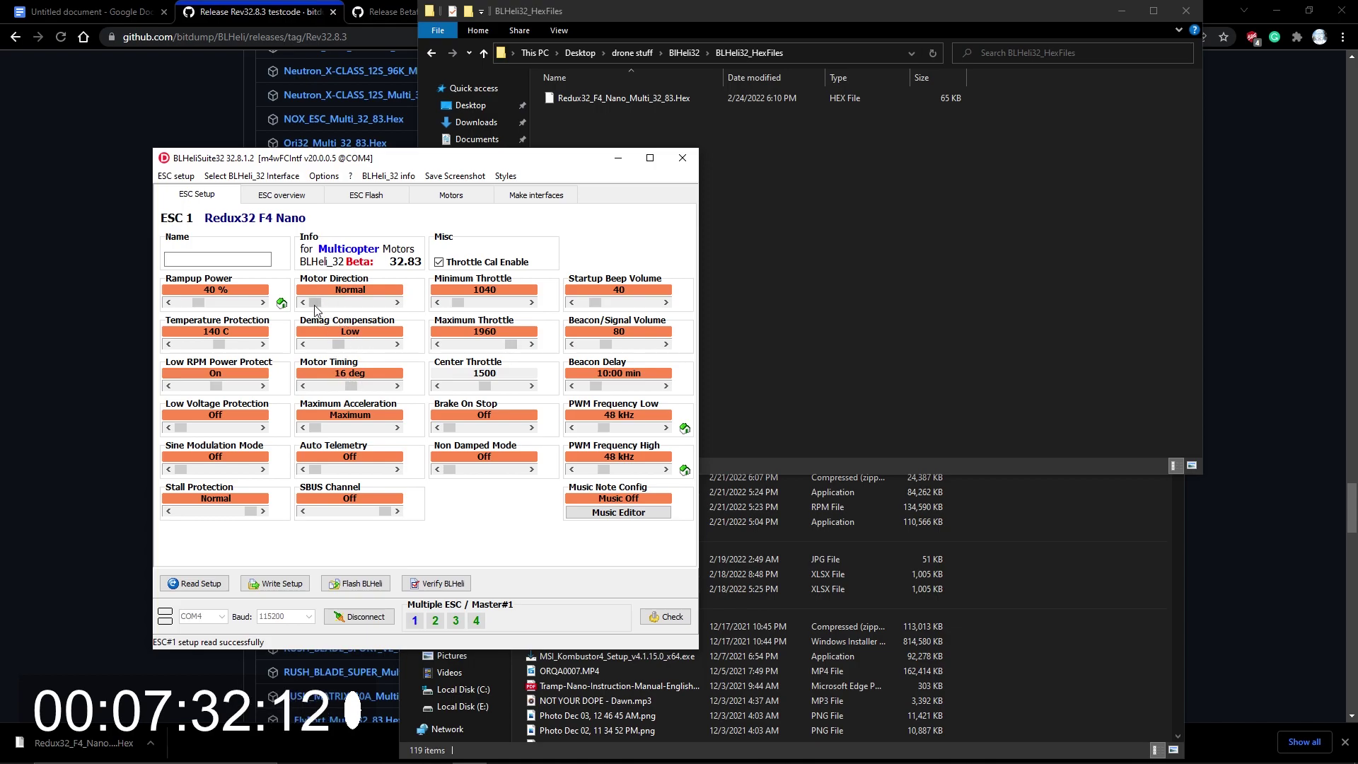
Step: Set Demag Compensation to Off and Motor Timing to 28 deg in the ESC setup
{"action": "left_click", "coordinate": [304, 344]}
{"action": "left_click_drag", "start_coordinate": [351, 386], "coordinate": [378, 391]}
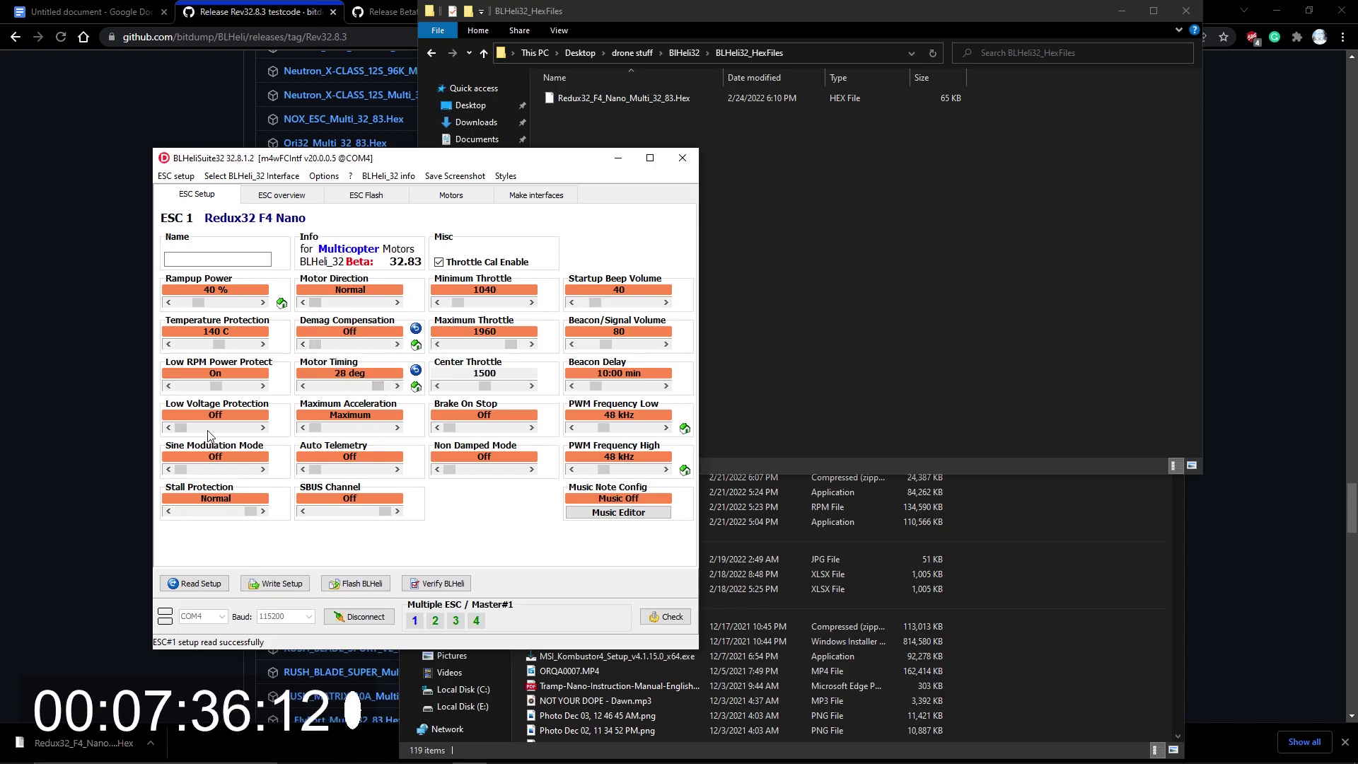
Step: Turn Auto Telemetry On and write the setup to all four ESCs
{"action": "left_click", "coordinate": [396, 470]}
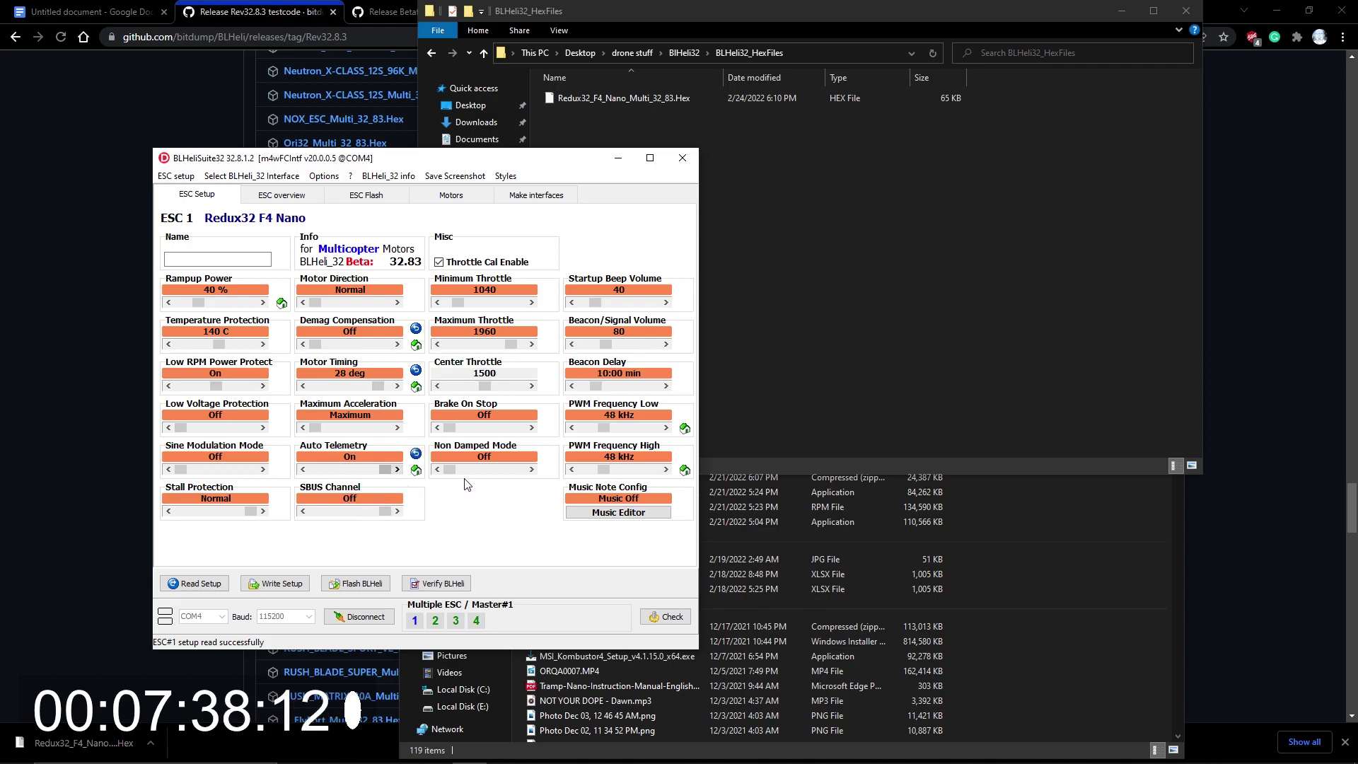
{"action": "left_click", "coordinate": [275, 583]}
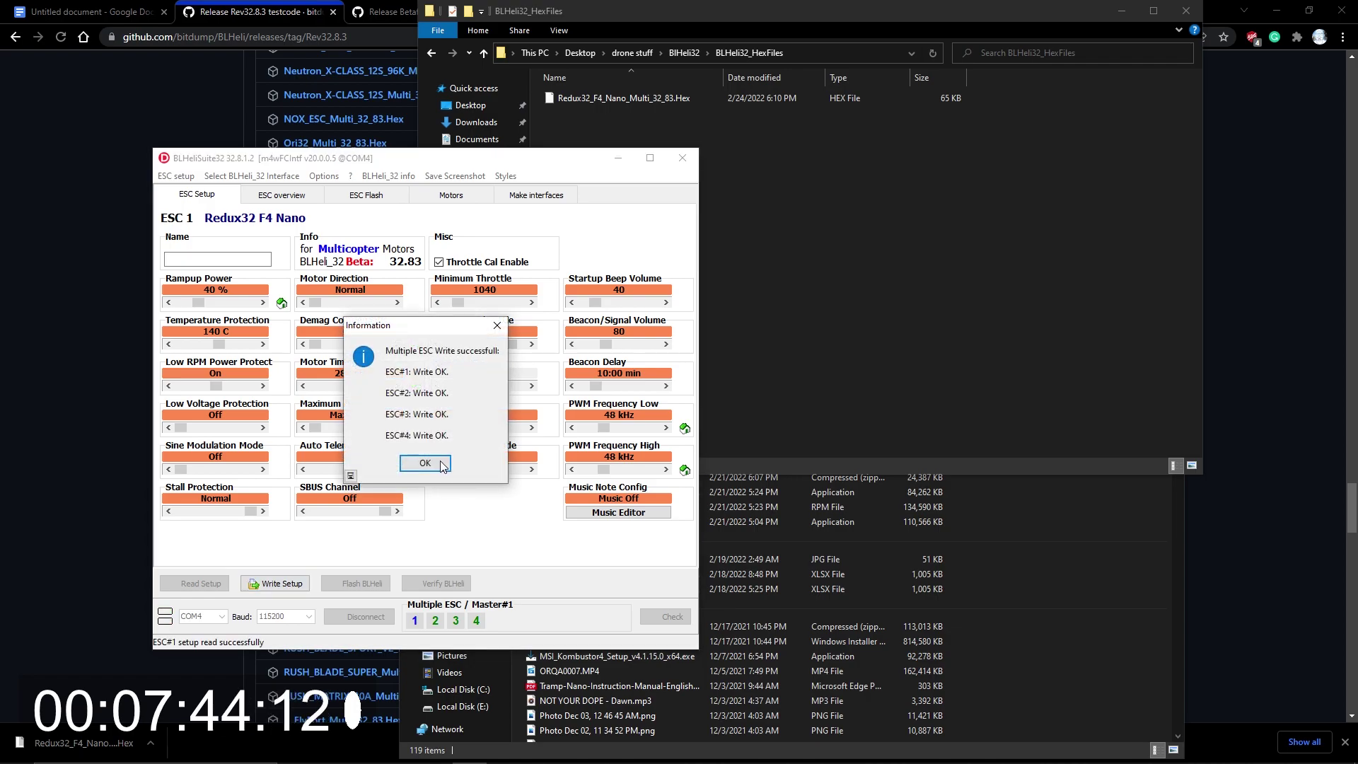
{"action": "left_click", "coordinate": [424, 463]}
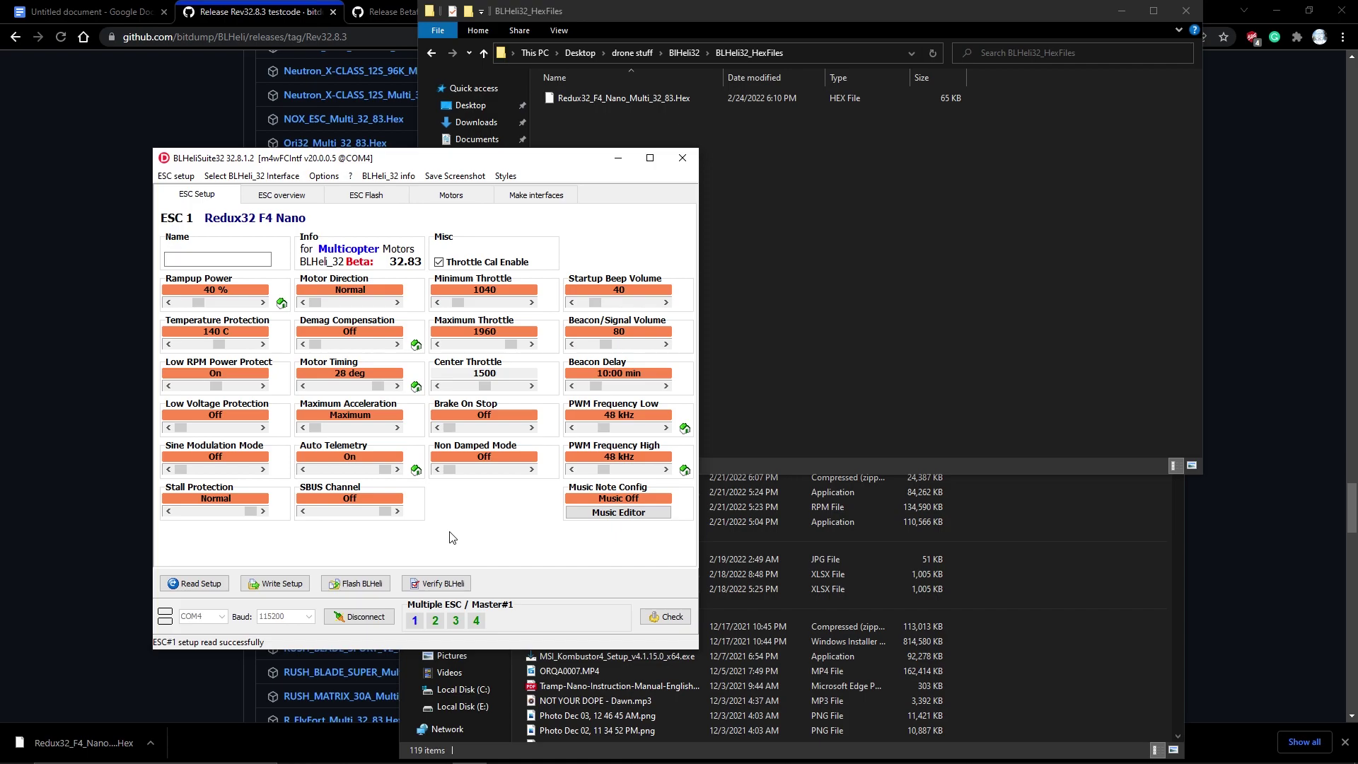
Step: Switch to the Google Docs notes and review the list of setup steps 1 to 6
{"action": "left_click", "coordinate": [92, 12]}
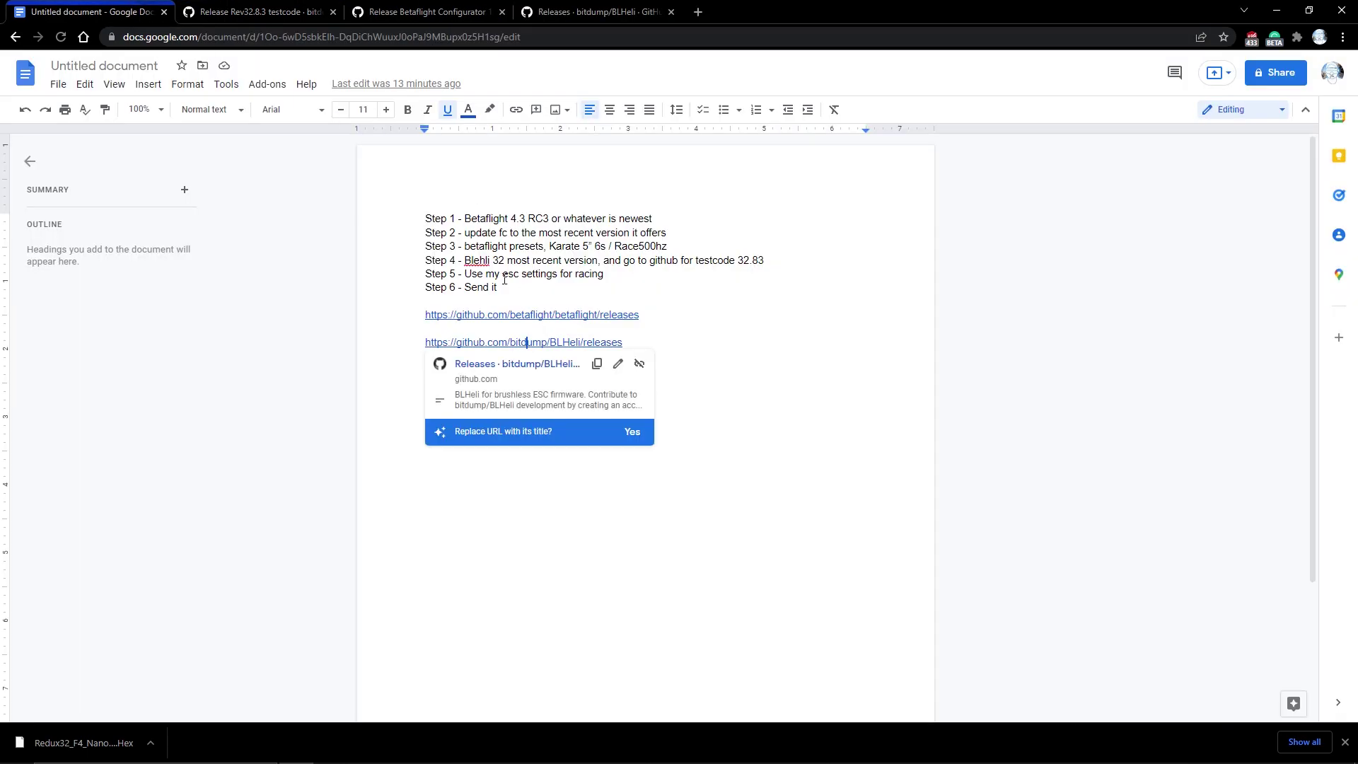
{"action": "left_click", "coordinate": [826, 388]}
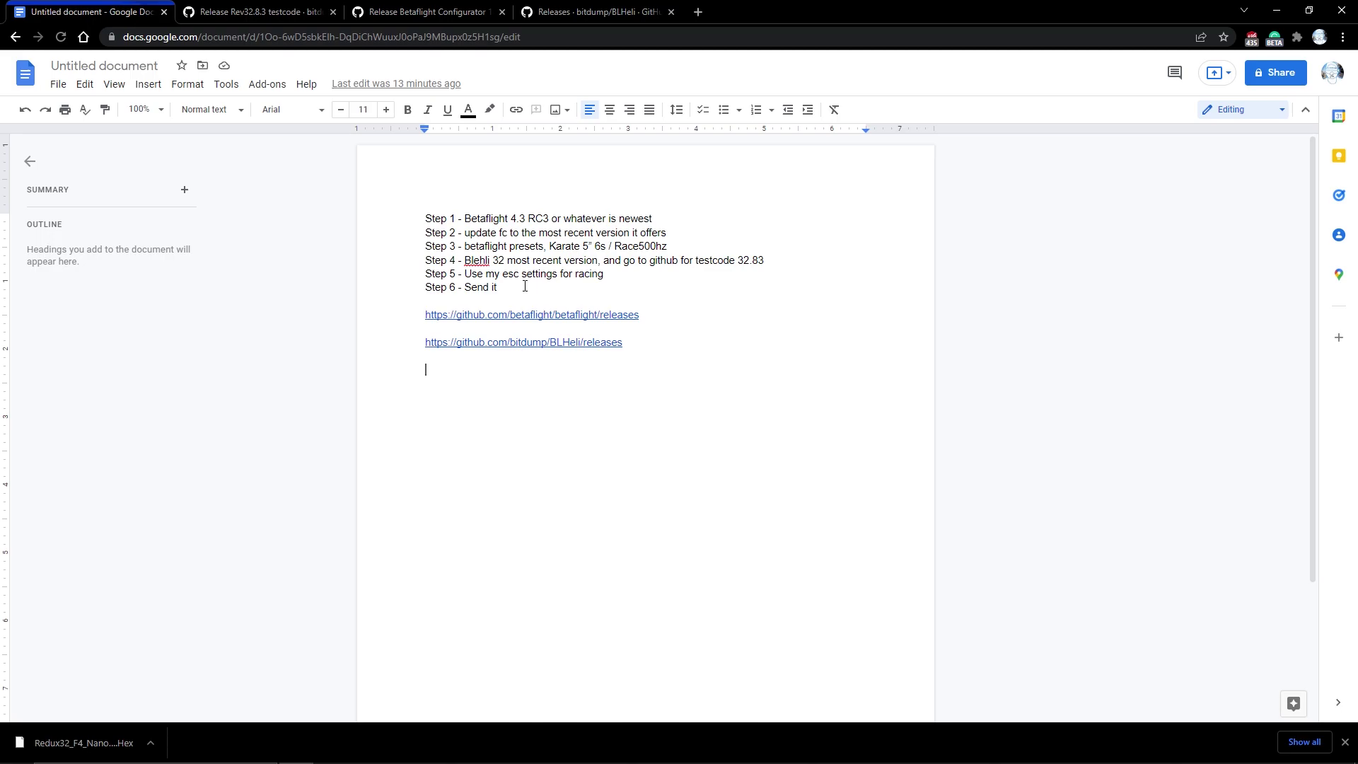
{"action": "left_click_drag", "start_coordinate": [499, 289], "coordinate": [409, 202]}
{"action": "left_click", "coordinate": [638, 287]}
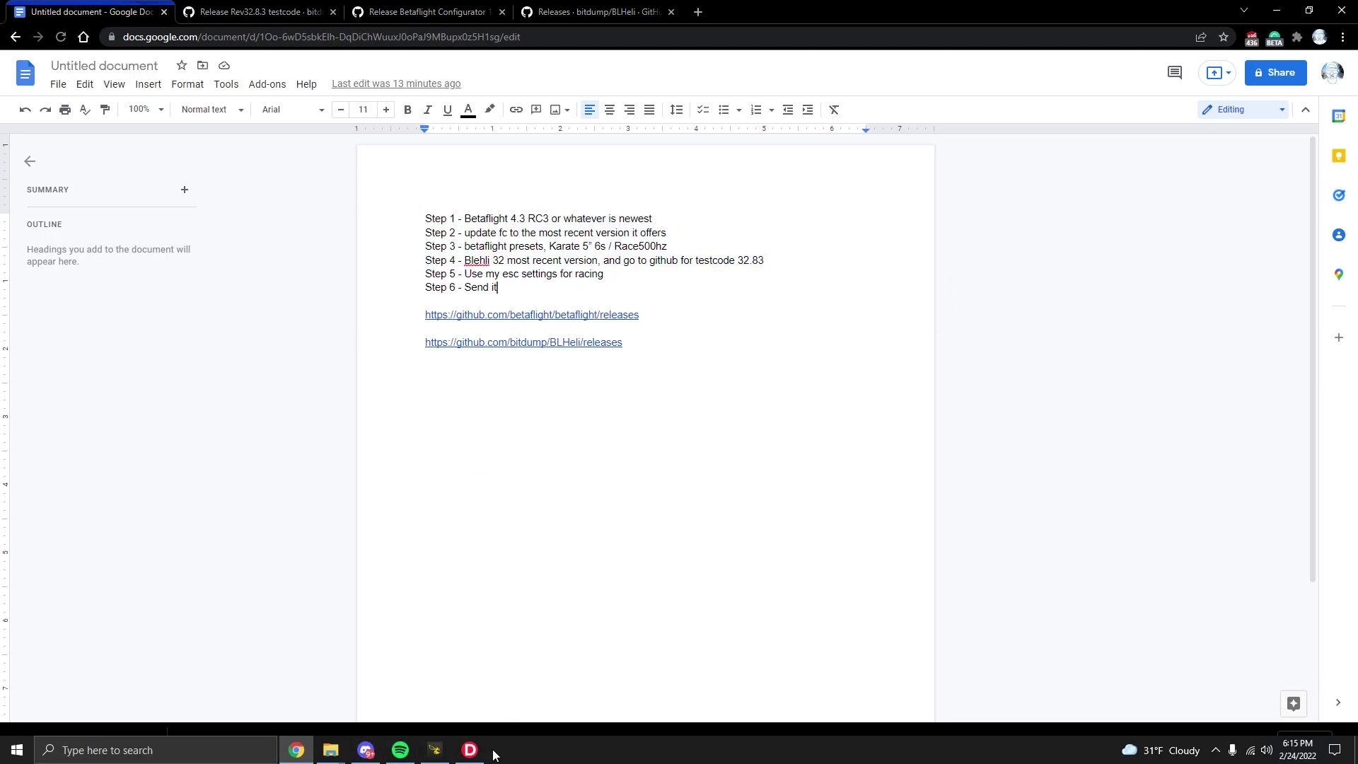
Step: Switch back to BLHeliSuite32 to review the ESC 1 settings, and minimize its window
{"action": "left_click", "coordinate": [470, 750]}
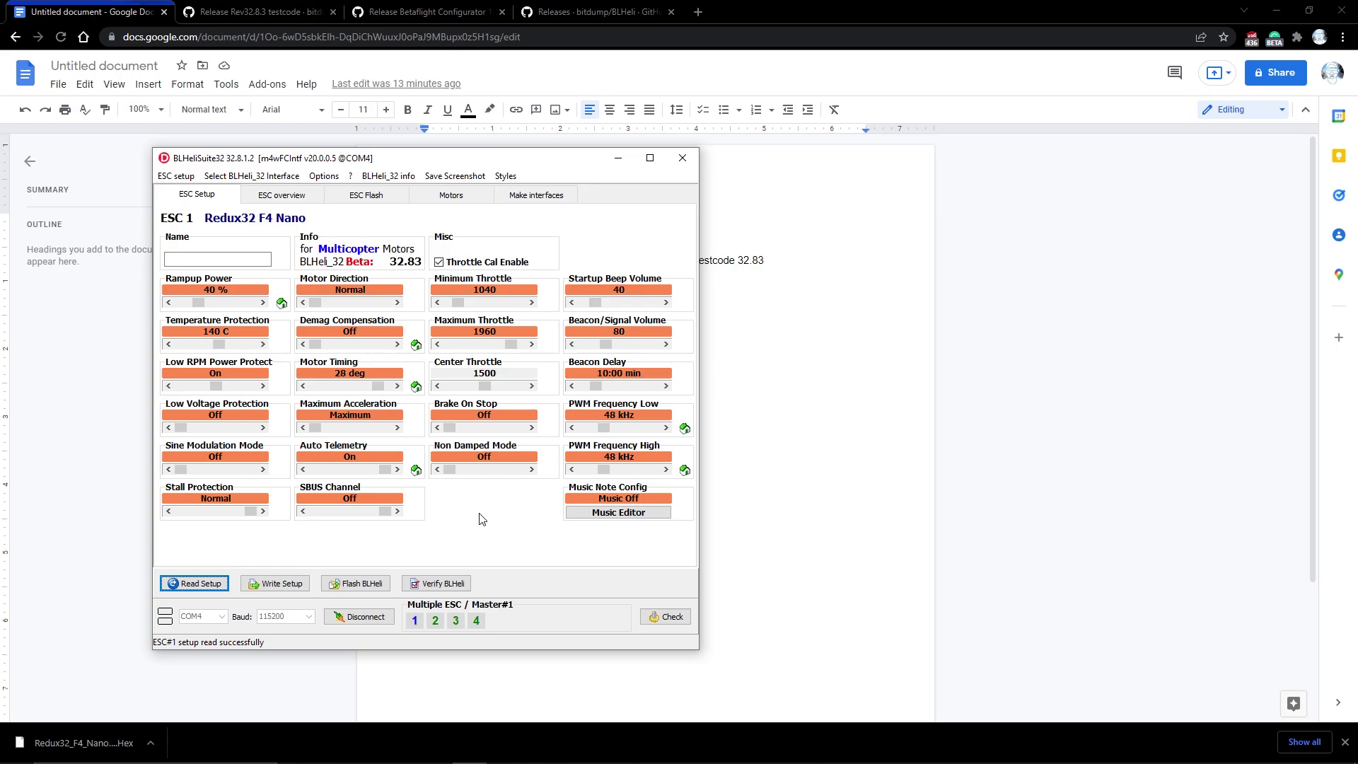
{"action": "key", "text": "alt"}
{"action": "left_click", "coordinate": [618, 158]}
Step: Disconnect and close BLHeliSuite32 to free COM4, and connect Betaflight Configurator to the flight controller
{"action": "left_click", "coordinate": [433, 750]}
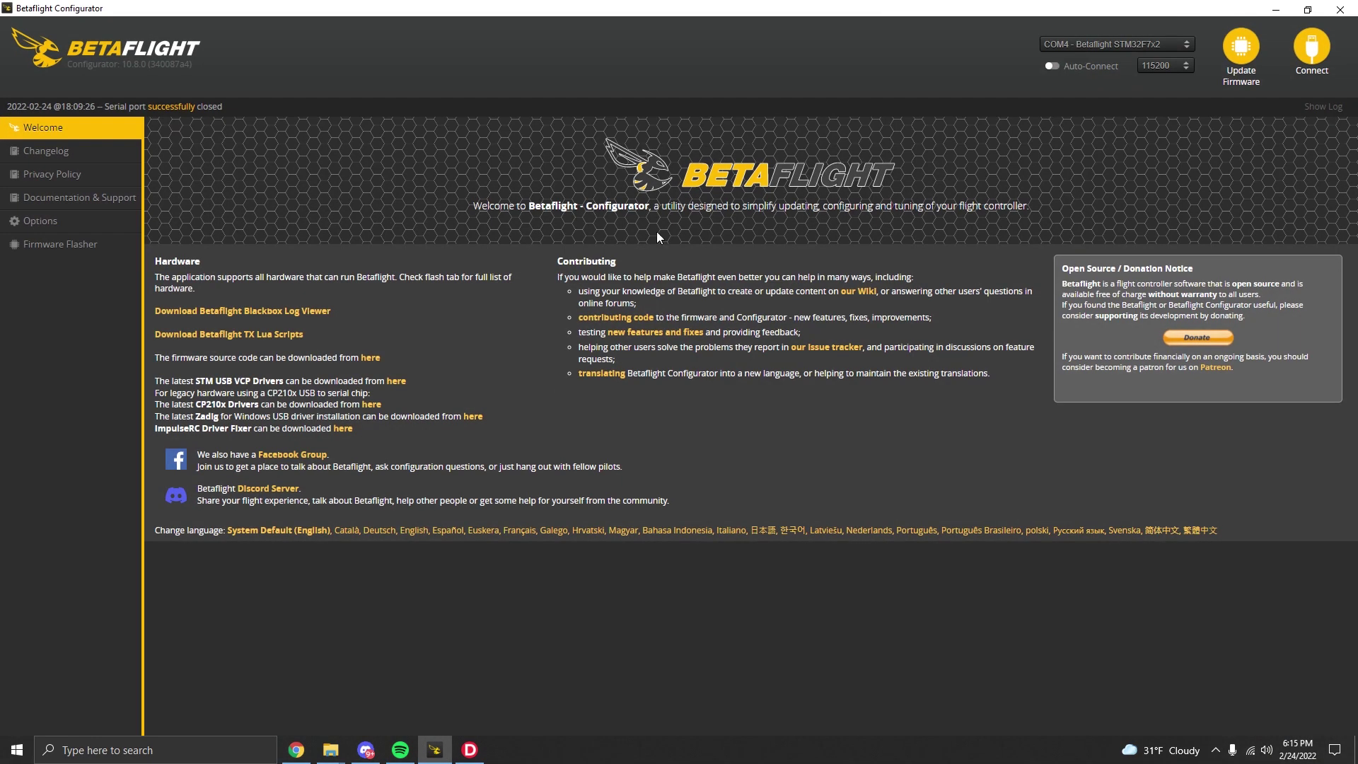
{"action": "left_click", "coordinate": [1298, 62]}
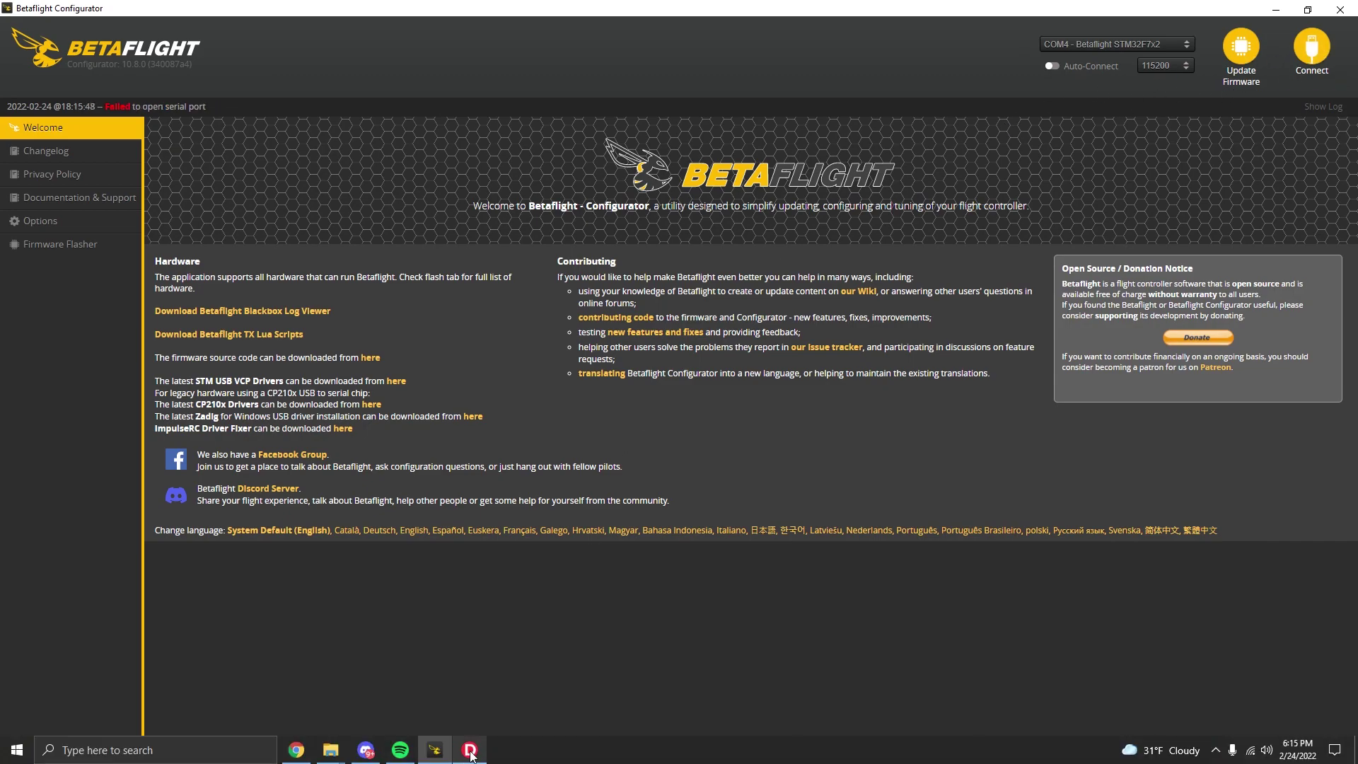
{"action": "left_click", "coordinate": [469, 749]}
{"action": "left_click", "coordinate": [333, 616]}
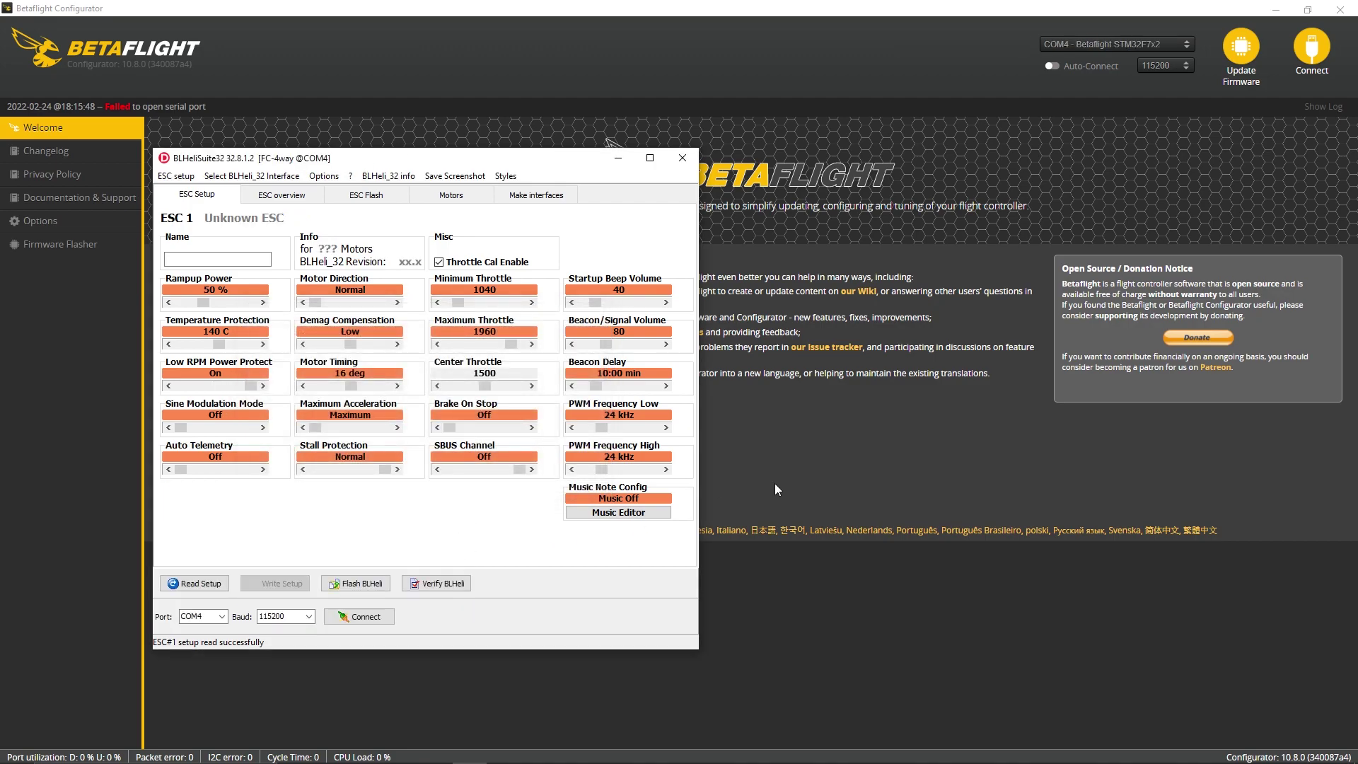
{"action": "left_click", "coordinate": [682, 158]}
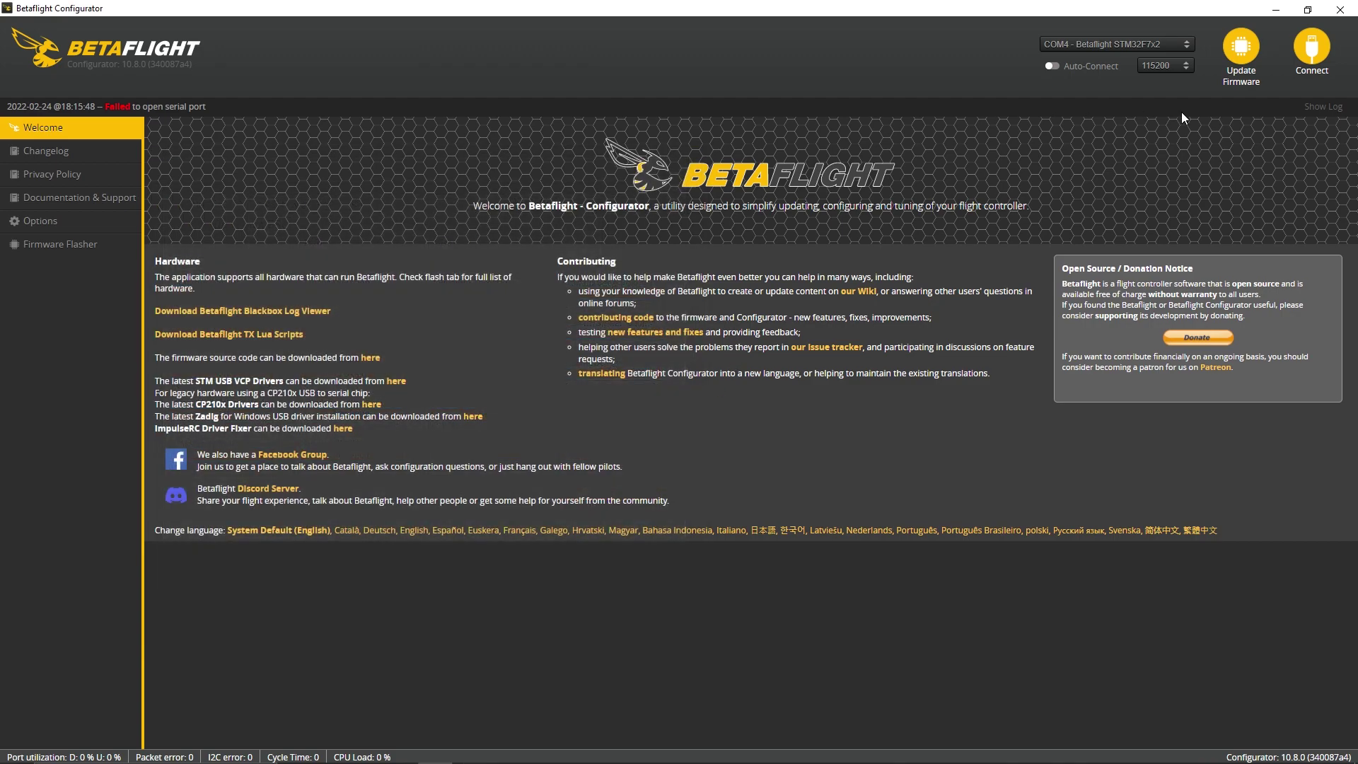
{"action": "left_click", "coordinate": [1312, 49]}
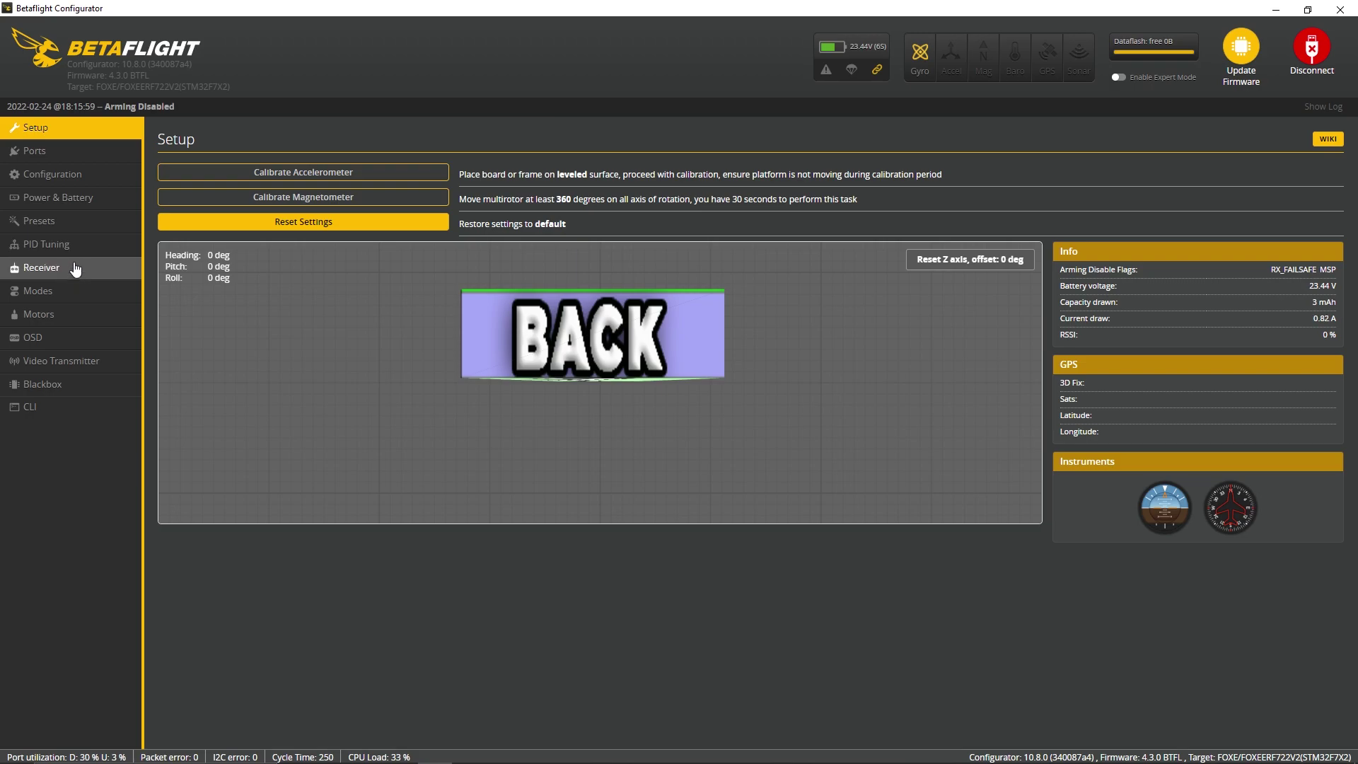
Step: Browse the firmware 4.3 presets, examining the available tune, RC link, VTX and rates entries
{"action": "left_click", "coordinate": [67, 220]}
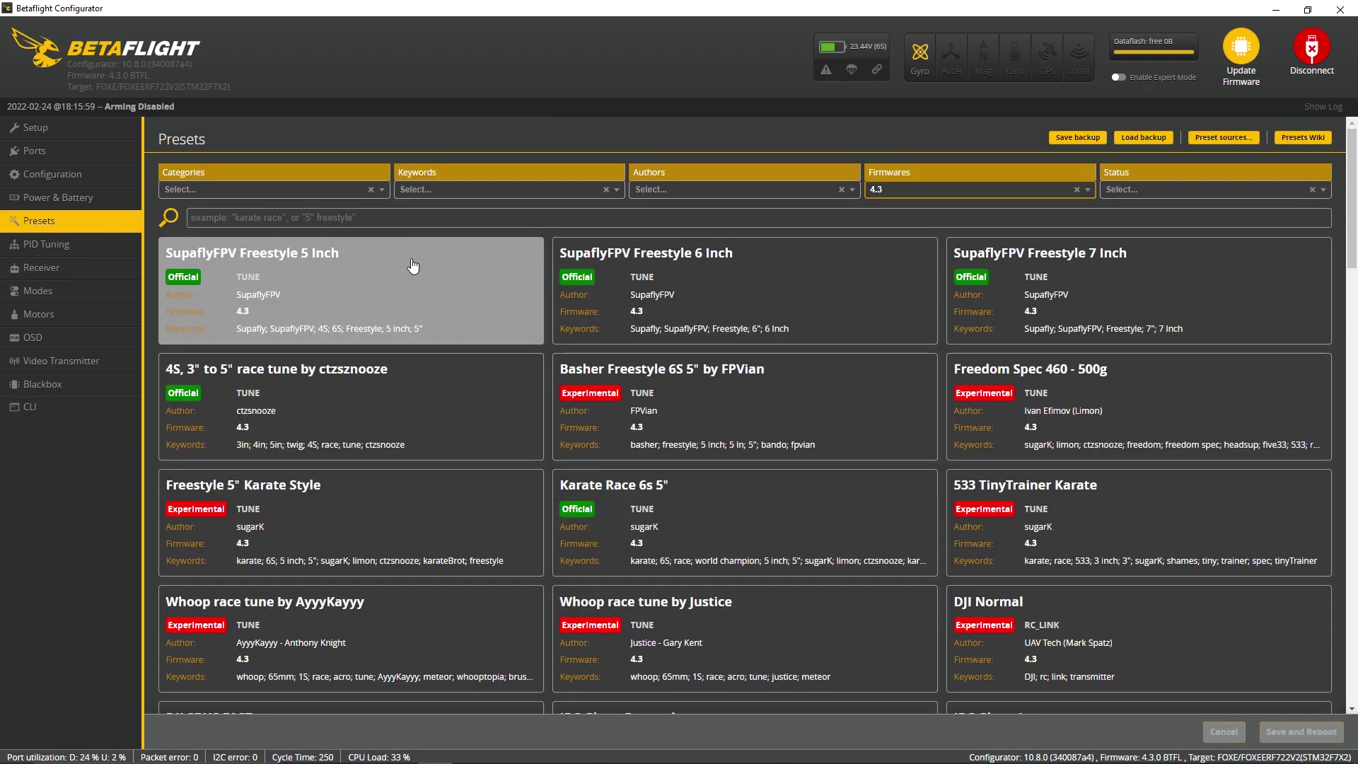
{"action": "scroll", "coordinate": [734, 503], "scroll_direction": "down", "scroll_amount": 3}
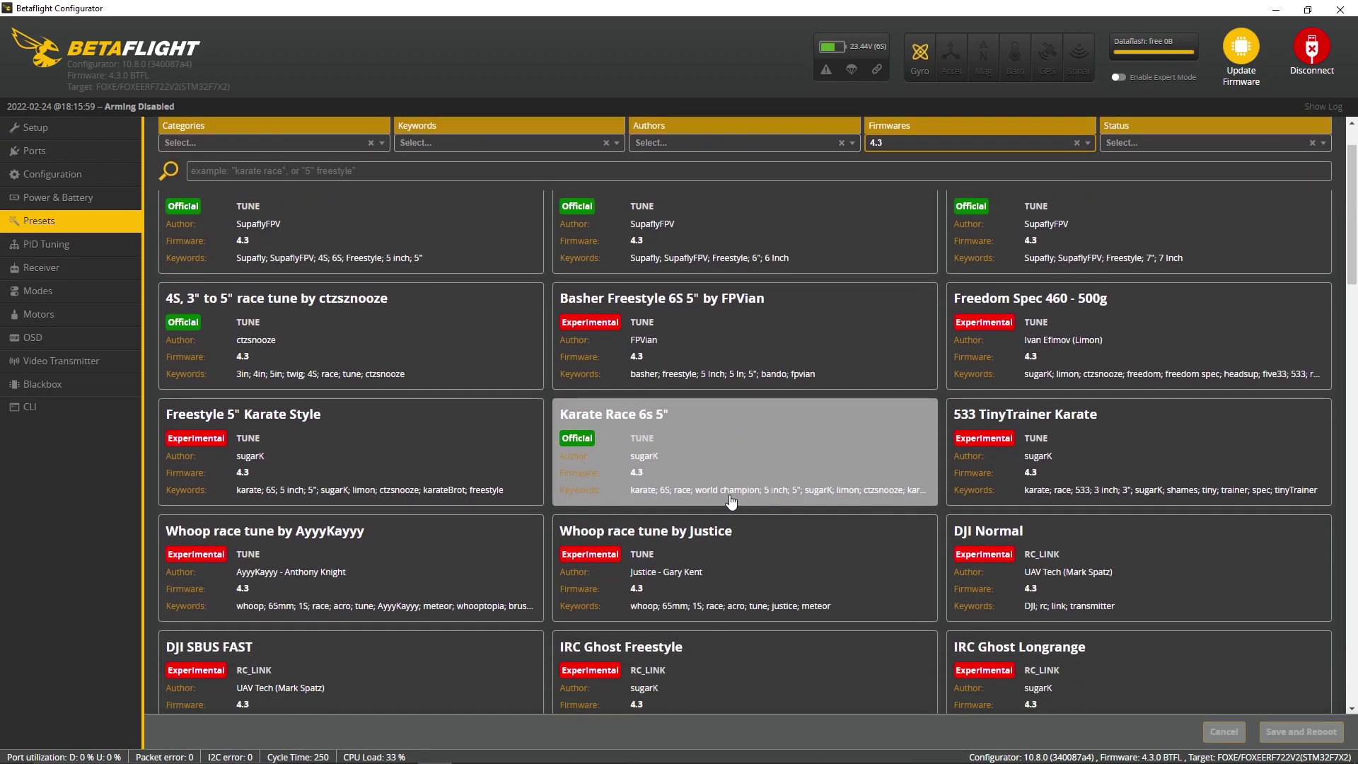
{"action": "scroll", "coordinate": [325, 398], "scroll_direction": "down", "scroll_amount": 3}
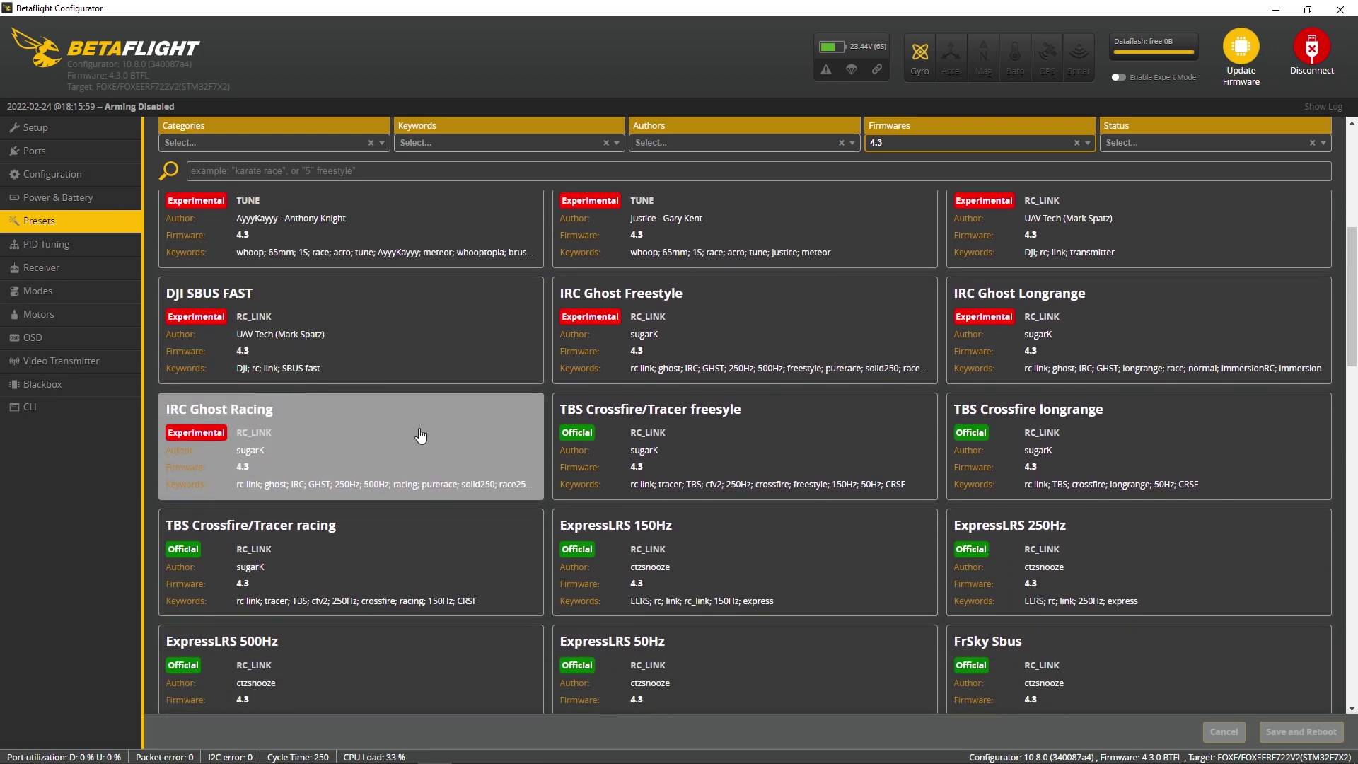
{"action": "scroll", "coordinate": [1271, 455], "scroll_direction": "down", "scroll_amount": 10}
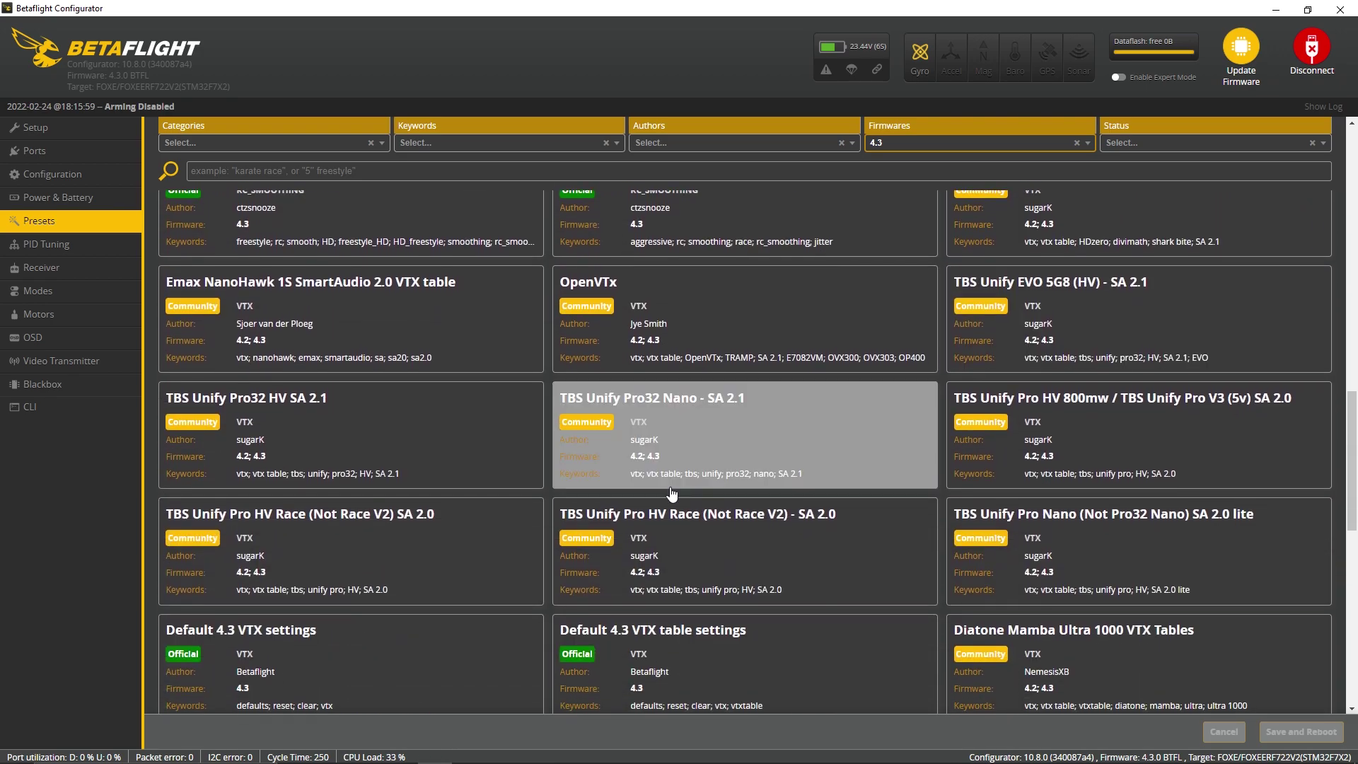
{"action": "scroll", "coordinate": [1129, 404], "scroll_direction": "down", "scroll_amount": 7}
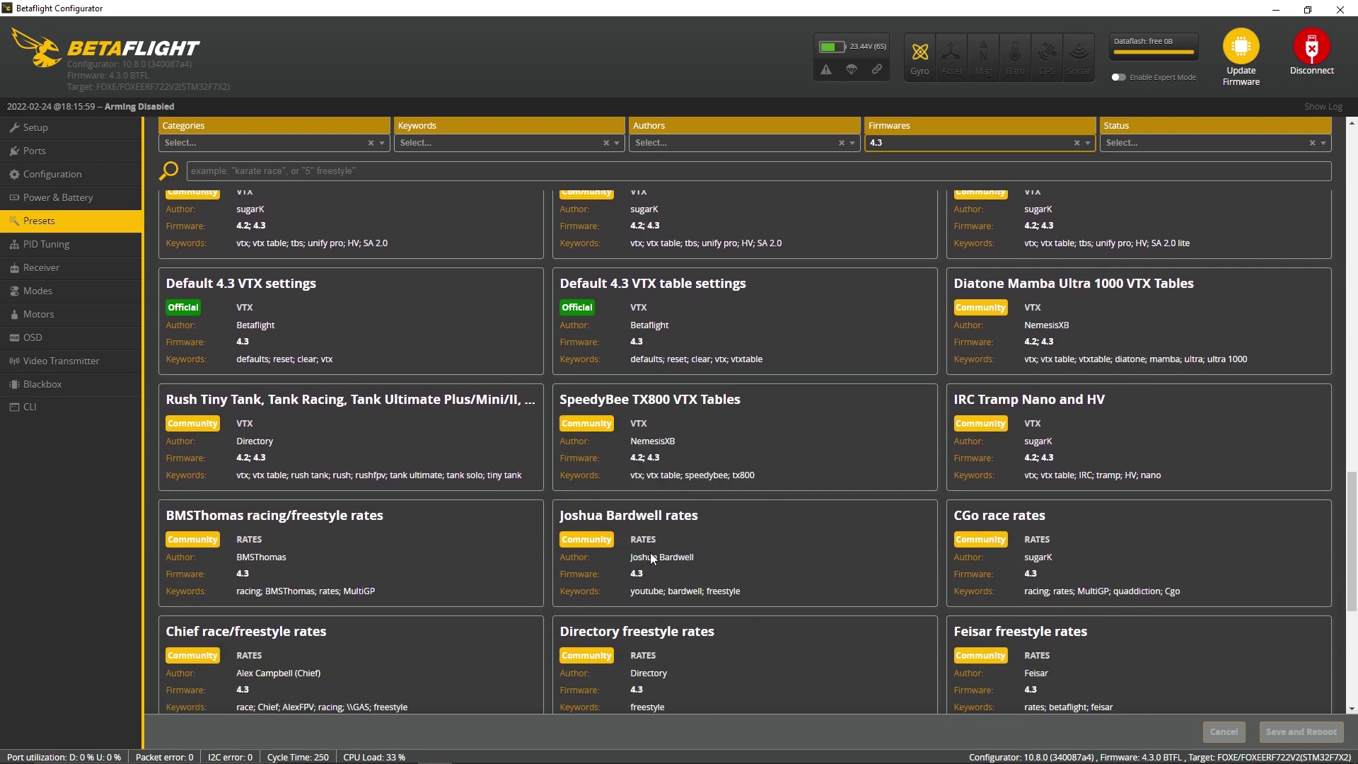
{"action": "scroll", "coordinate": [710, 559], "scroll_direction": "up", "scroll_amount": 7}
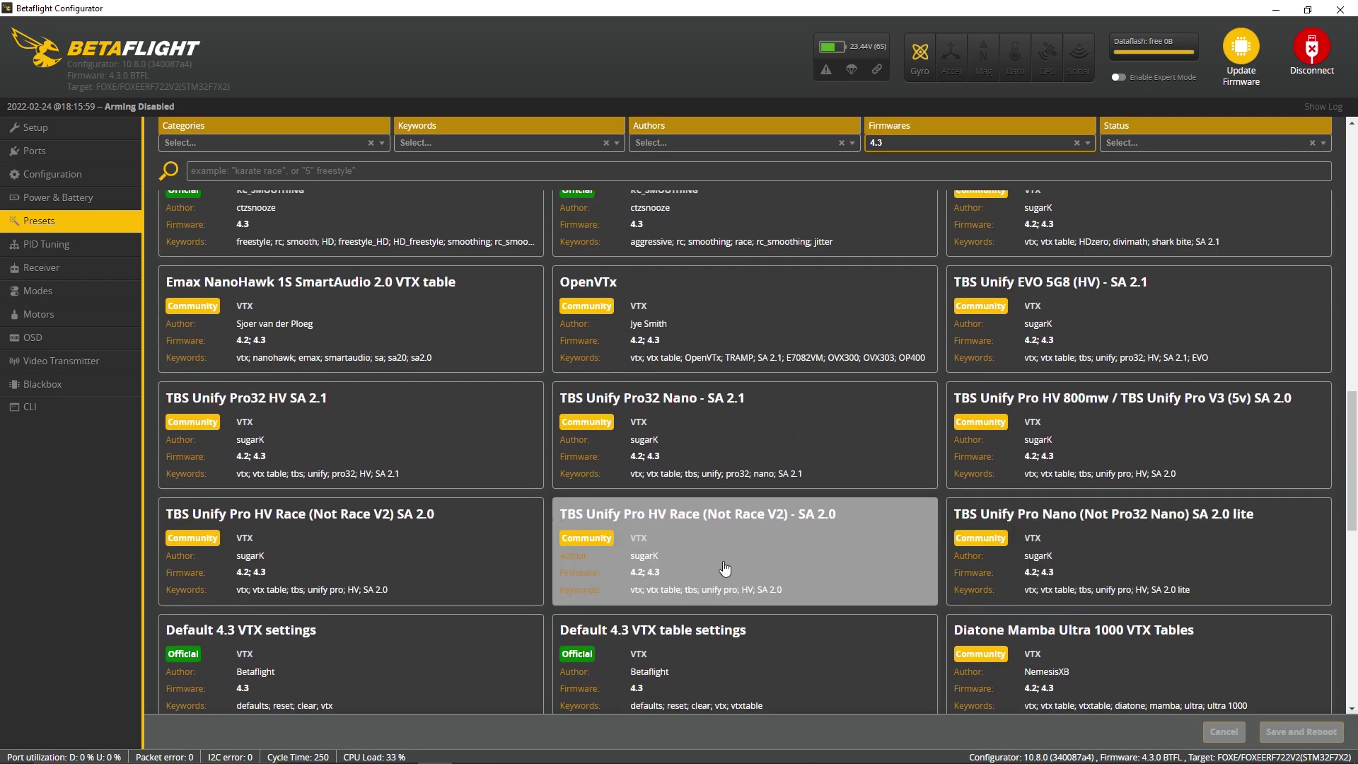
{"action": "scroll", "coordinate": [727, 561], "scroll_direction": "up", "scroll_amount": 10}
{"action": "scroll", "coordinate": [728, 561], "scroll_direction": "up", "scroll_amount": 1}
{"action": "scroll", "coordinate": [816, 498], "scroll_direction": "up", "scroll_amount": 4}
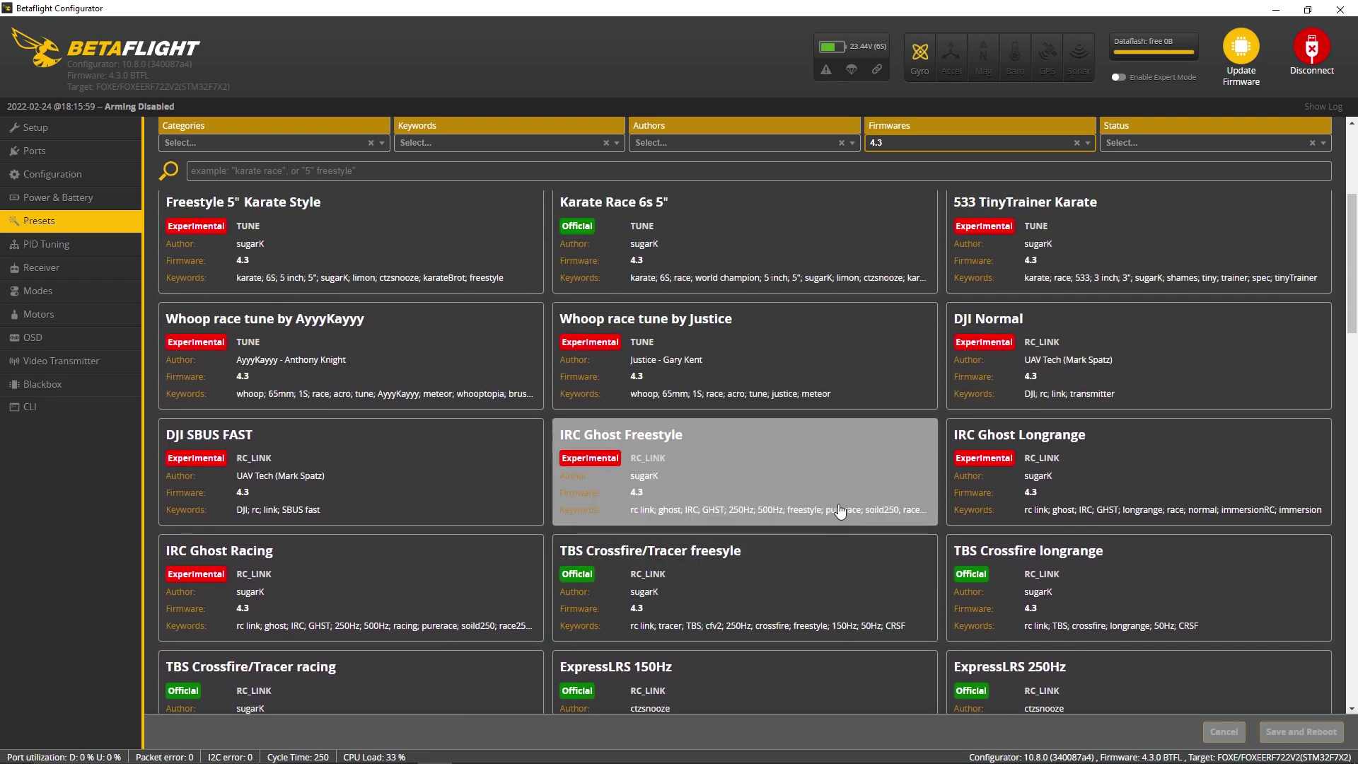
{"action": "scroll", "coordinate": [705, 500], "scroll_direction": "up", "scroll_amount": 5}
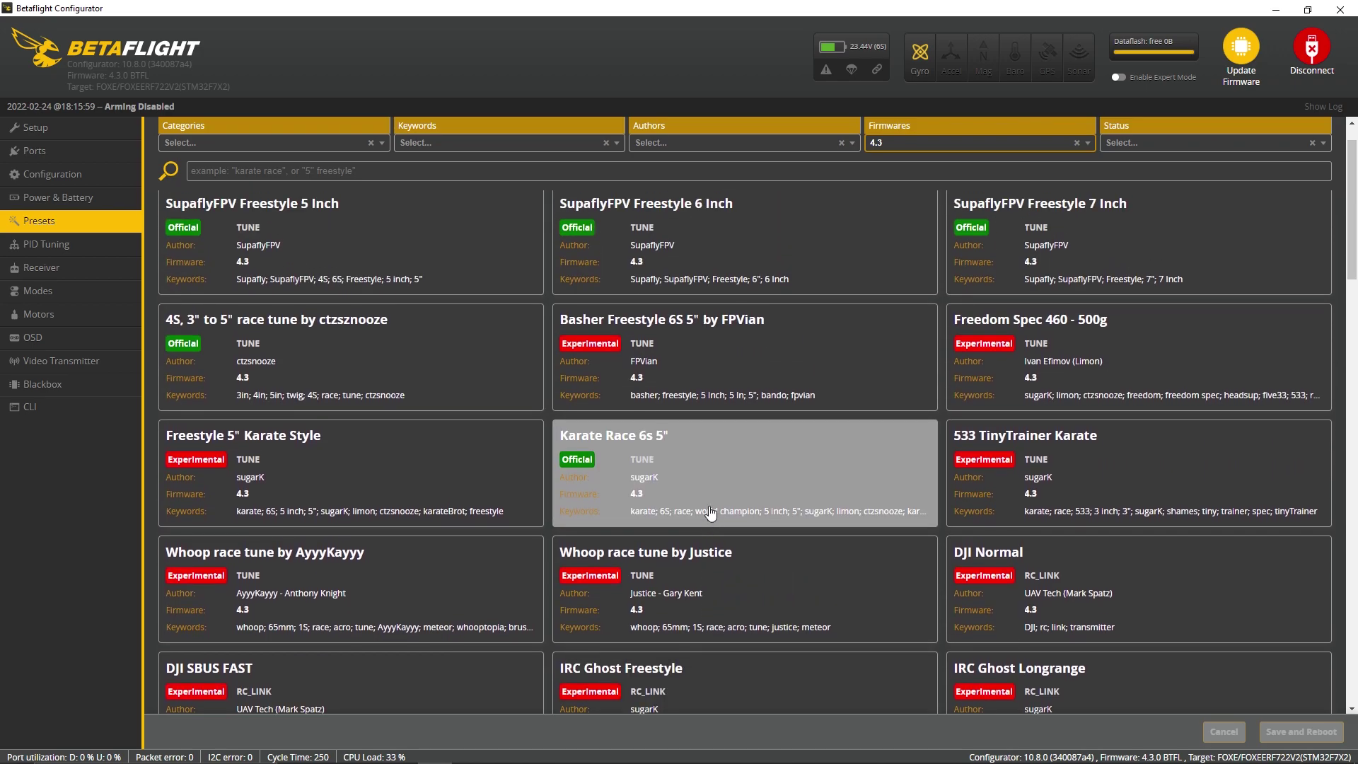